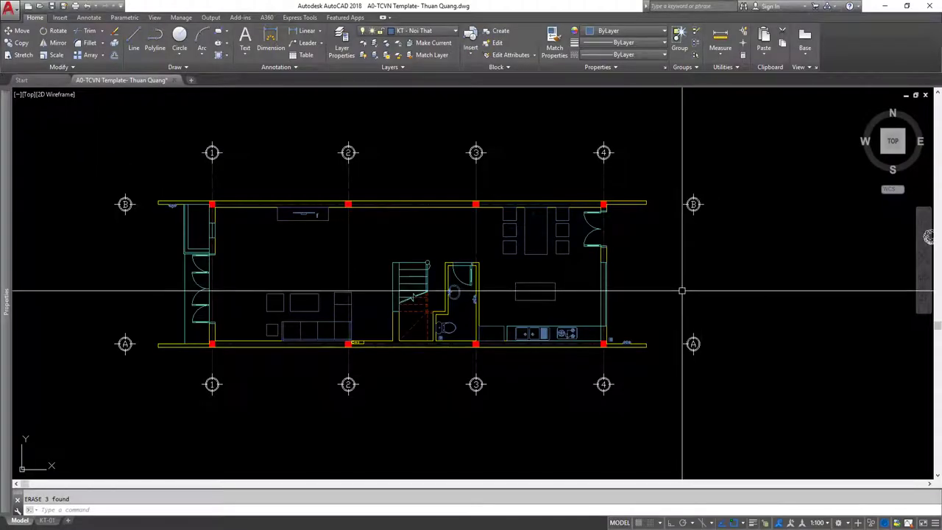
# Select the tree symbol right of the plan and put it on layer KT - Cay
pyautogui.moveTo(572, 324); pyautogui.dragTo(577, 324, button='middle')
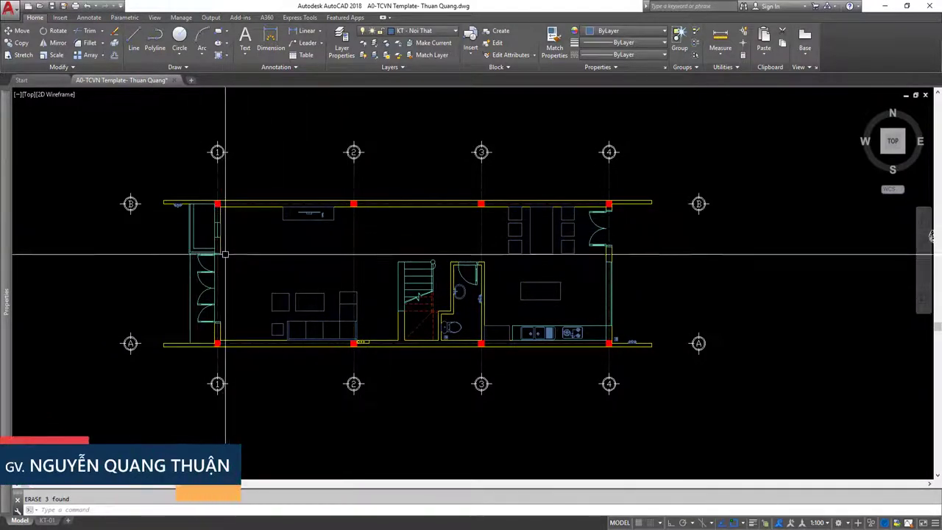
pyautogui.scroll(4, 208, 221)
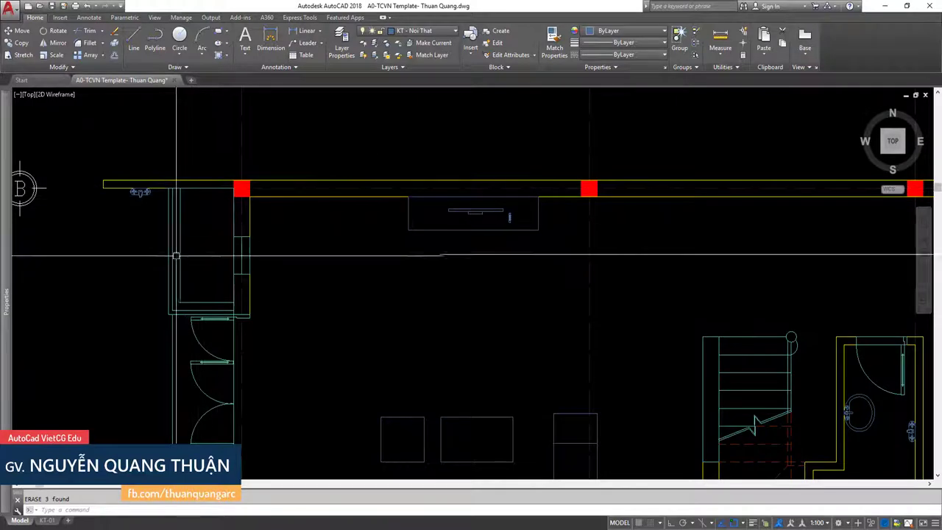
pyautogui.scroll(-5, 227, 259)
pyautogui.scroll(4, 677, 263)
pyautogui.scroll(-4, 711, 248)
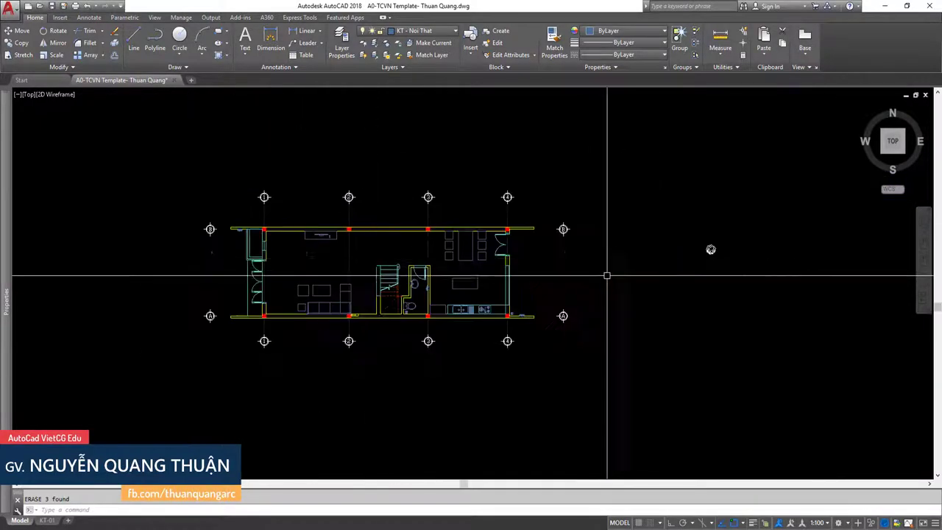
pyautogui.click(702, 233)
pyautogui.click(708, 239)
pyautogui.click(432, 33)
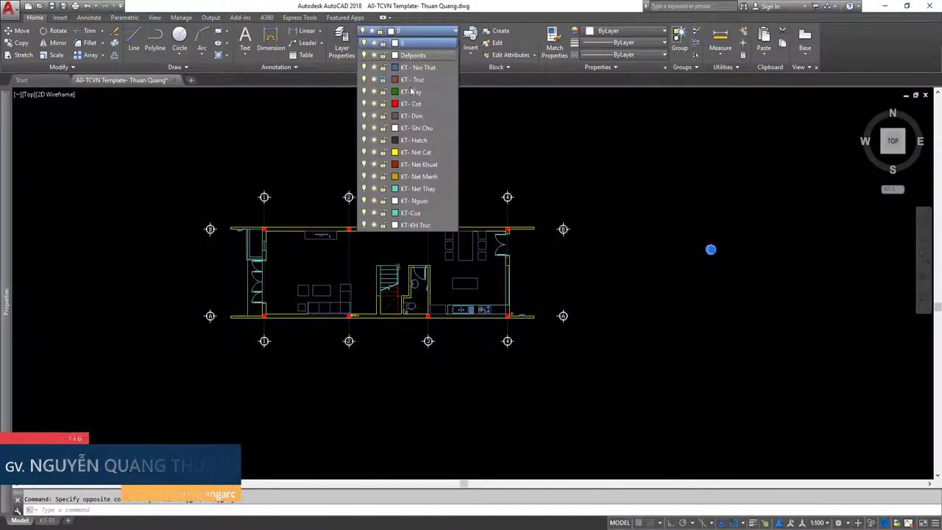
pyautogui.click(418, 67)
# Move the tree symbol into the planter strip by axis 1–B
pyautogui.write('m')
pyautogui.press('space')
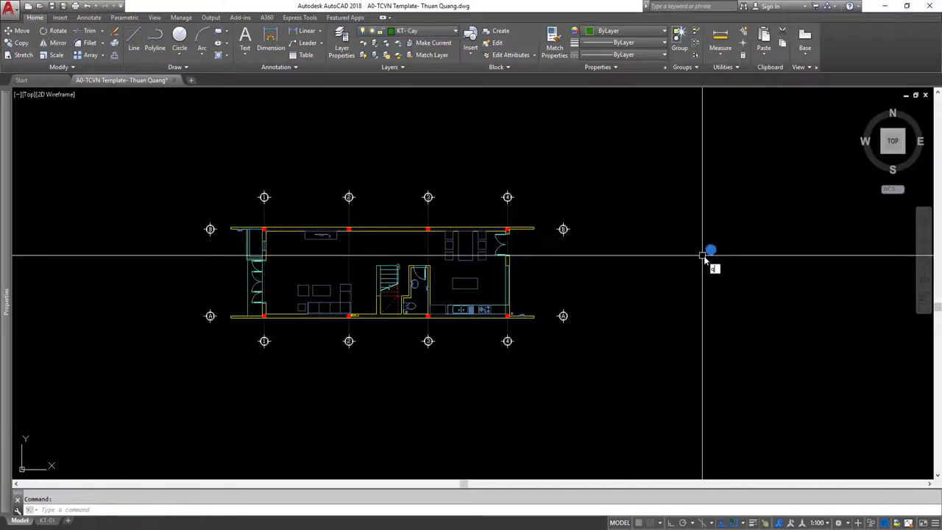
pyautogui.click(711, 249)
pyautogui.scroll(4, 256, 225)
pyautogui.scroll(2, 254, 228)
pyautogui.scroll(2, 255, 228)
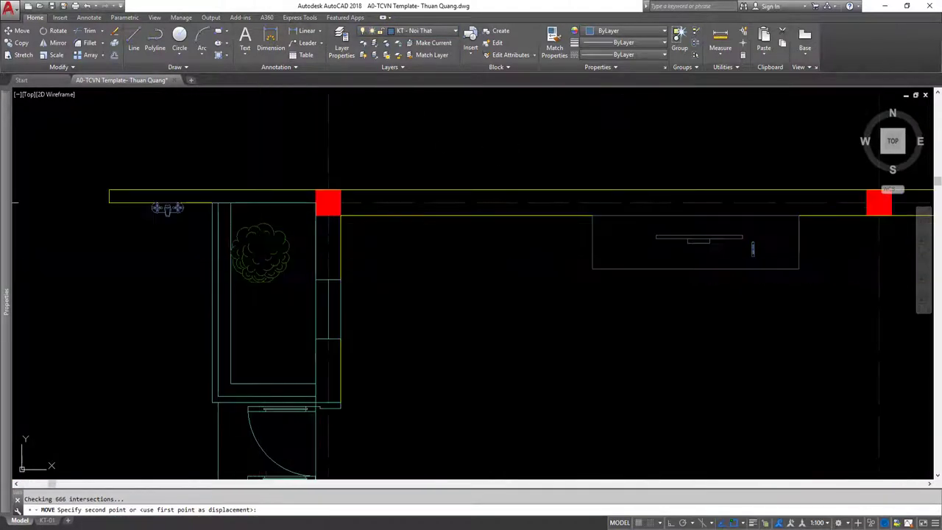
# Scale the tree symbol to 0.7
pyautogui.write('sc')
pyautogui.press('space')
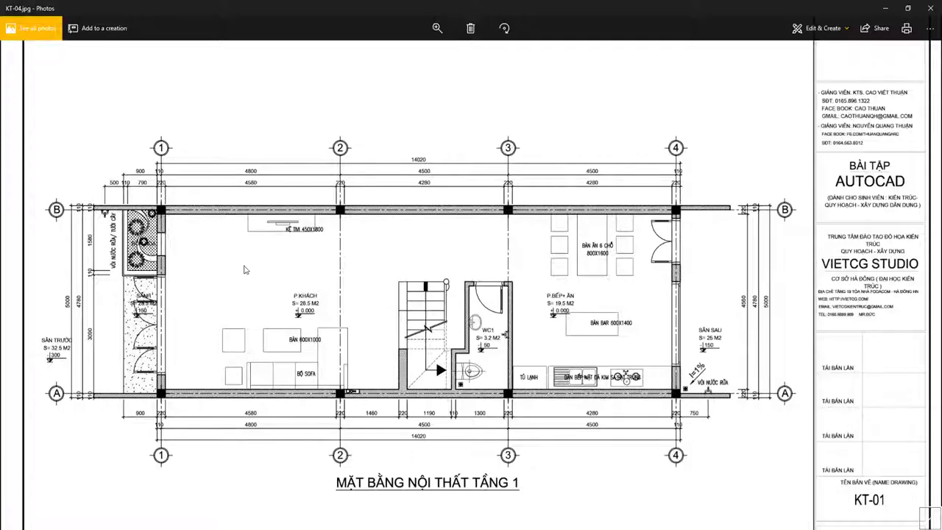
pyautogui.scroll(2, 151, 233)
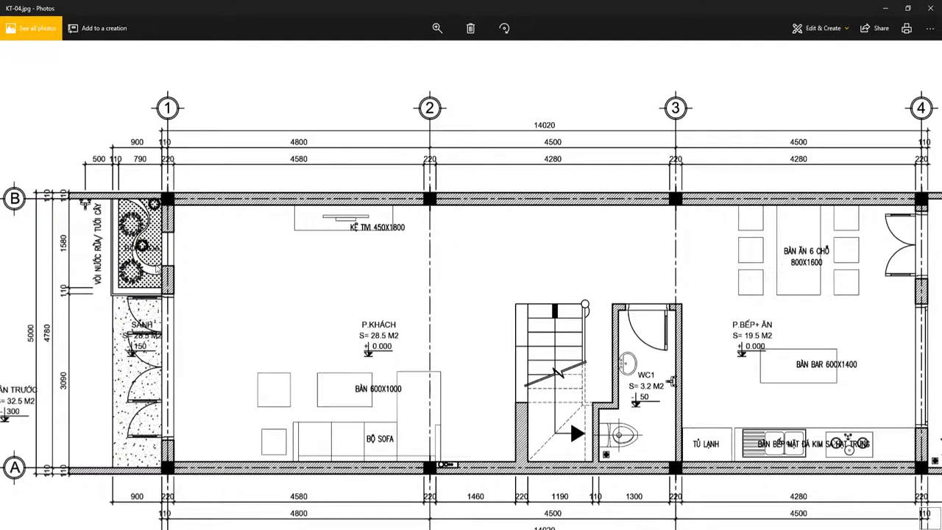
pyautogui.hotkey('alt', 'Tab')
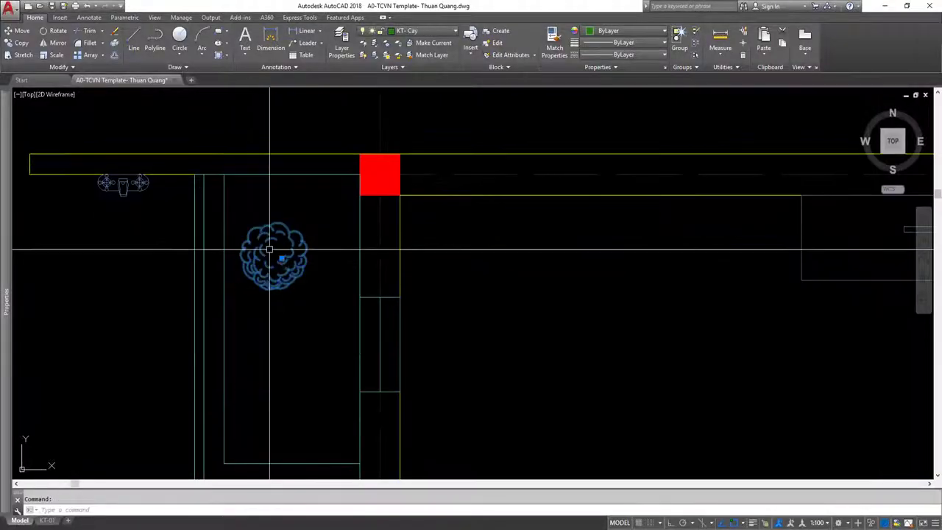
# Begin moving the tree again, then abandon the move
pyautogui.write('m')
pyautogui.press('Return')
pyautogui.click(269, 252)
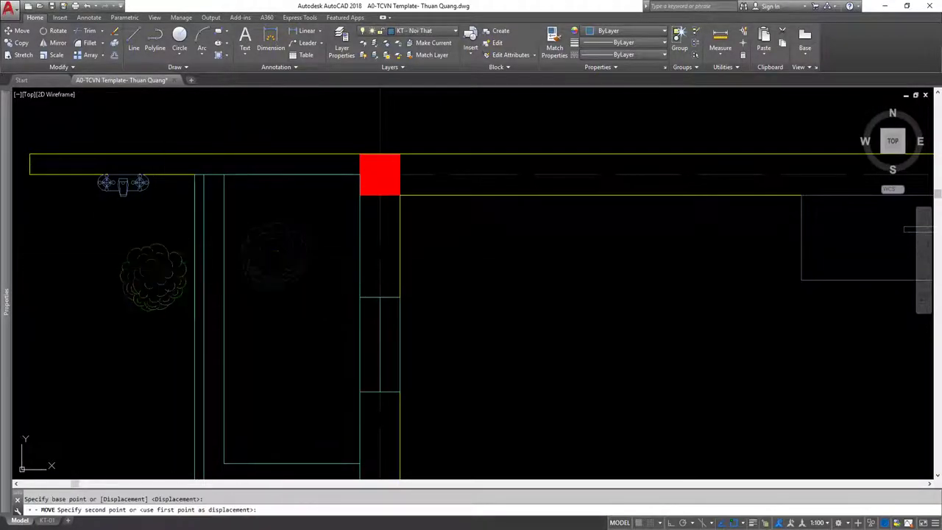
pyautogui.rightClick(304, 250)
pyautogui.click(327, 283)
# Draw an S-shaped spline from the planter's top edge down to its lower right side
pyautogui.write('spl')
pyautogui.press('Return')
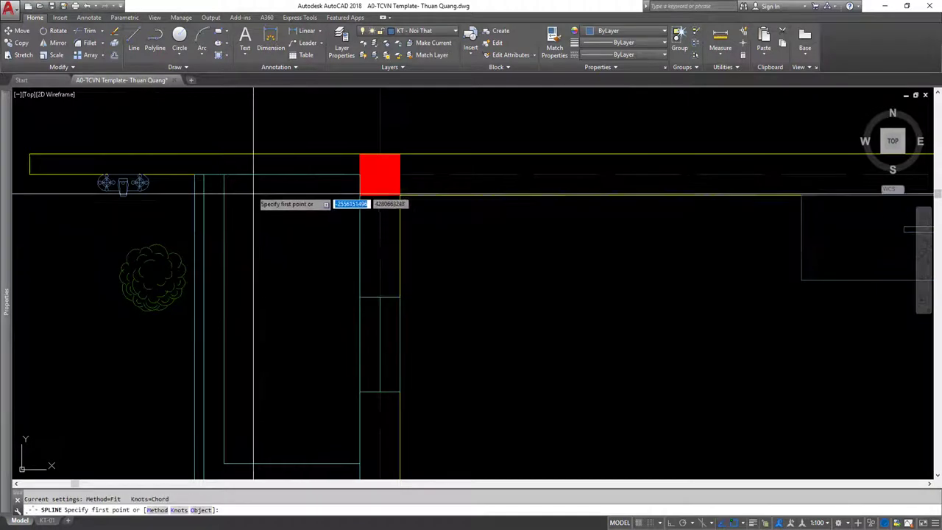
pyautogui.click(254, 193)
pyautogui.click(257, 246)
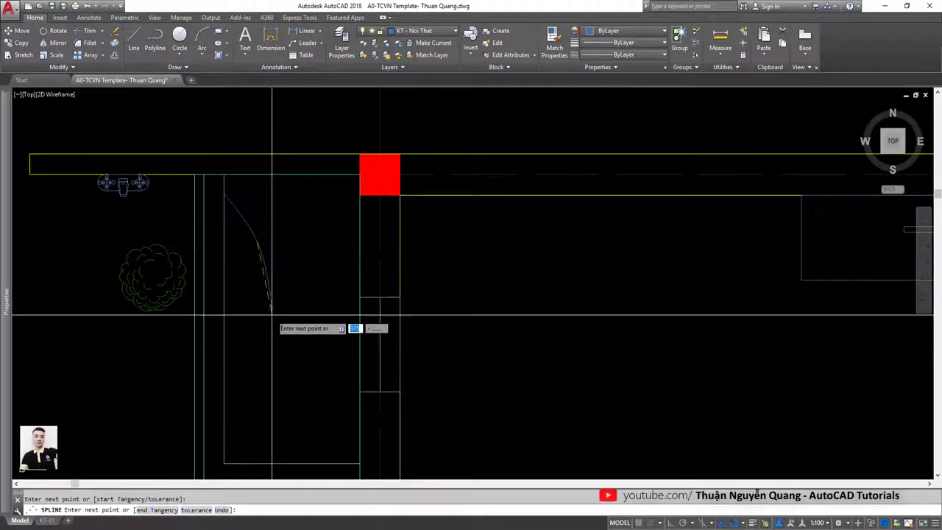
pyautogui.click(274, 328)
pyautogui.click(318, 352)
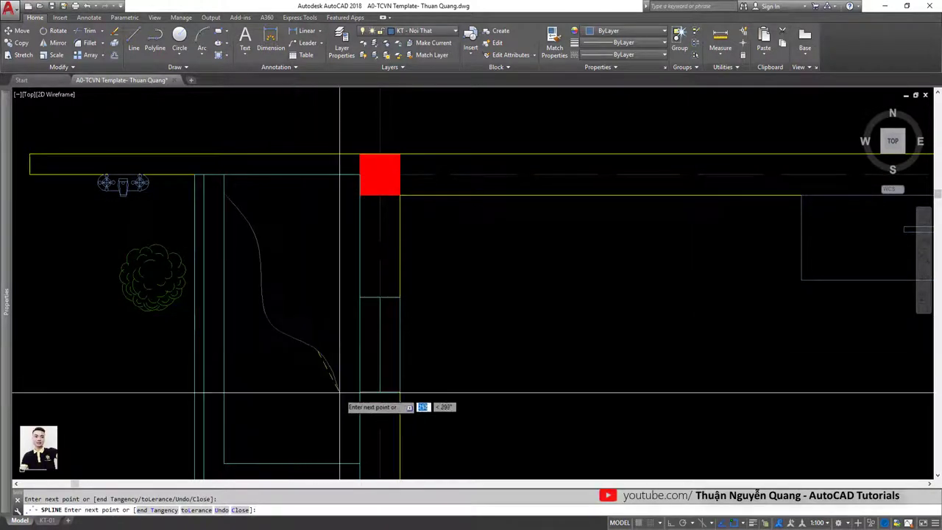
pyautogui.click(359, 418)
pyautogui.press('Return')
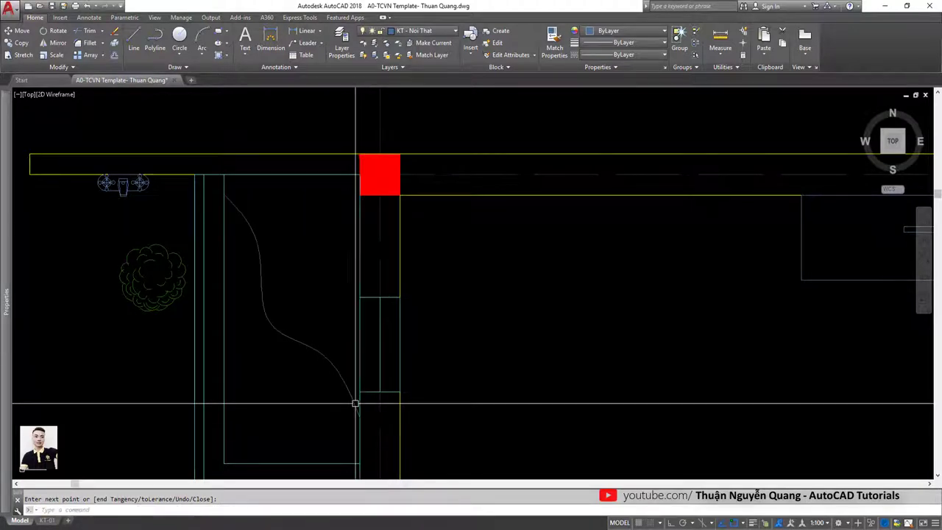
# Copy the spline 120 units to form a parallel second curve
pyautogui.click(332, 368)
pyautogui.write('co')
pyautogui.press('Return')
pyautogui.click(301, 317)
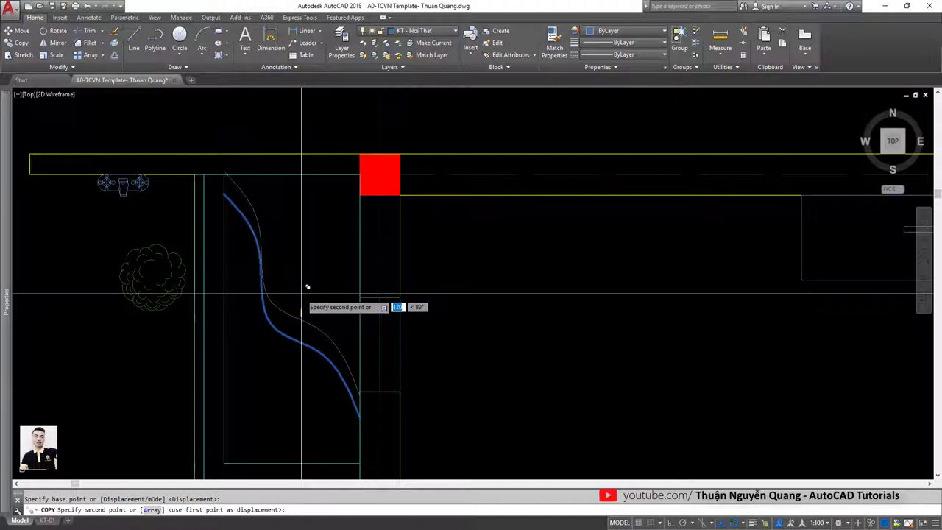
pyautogui.press('Return')
pyautogui.scroll(2, 273, 300)
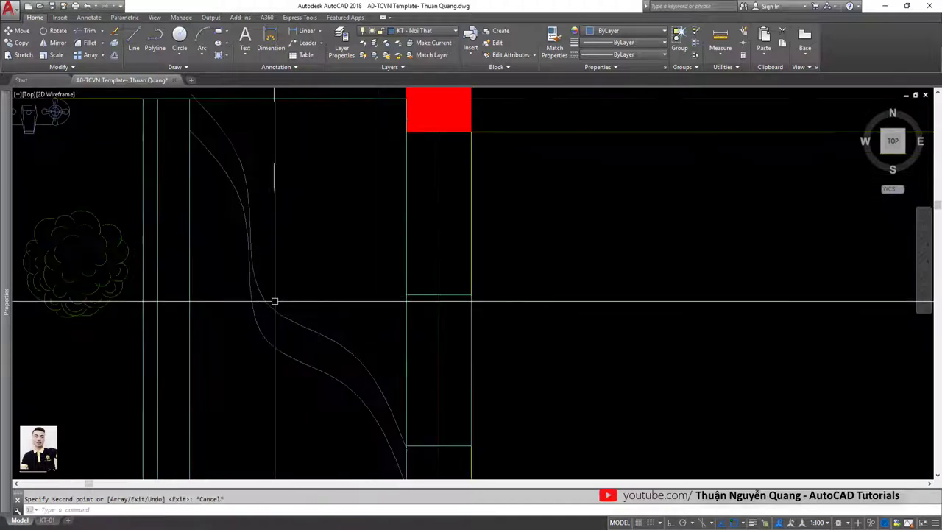
pyautogui.press('Return')
pyautogui.click(268, 304)
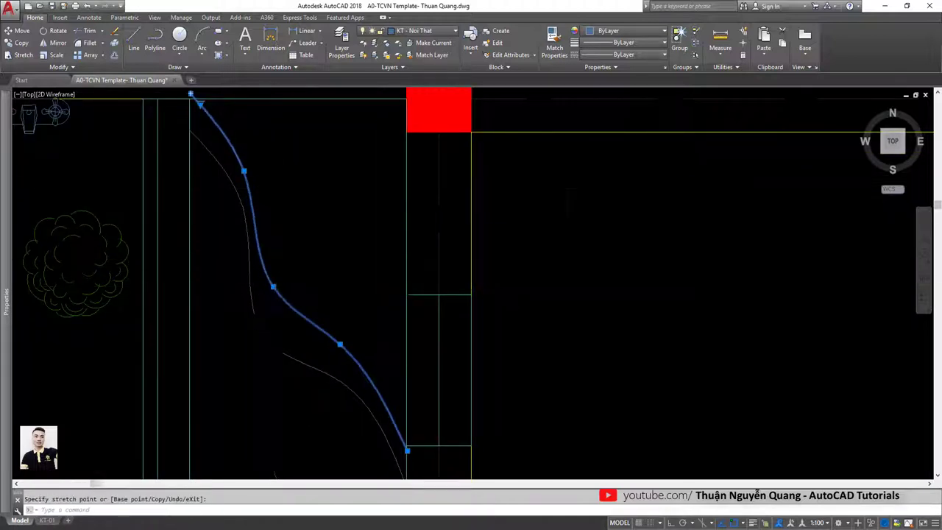
pyautogui.scroll(2, 176, 117)
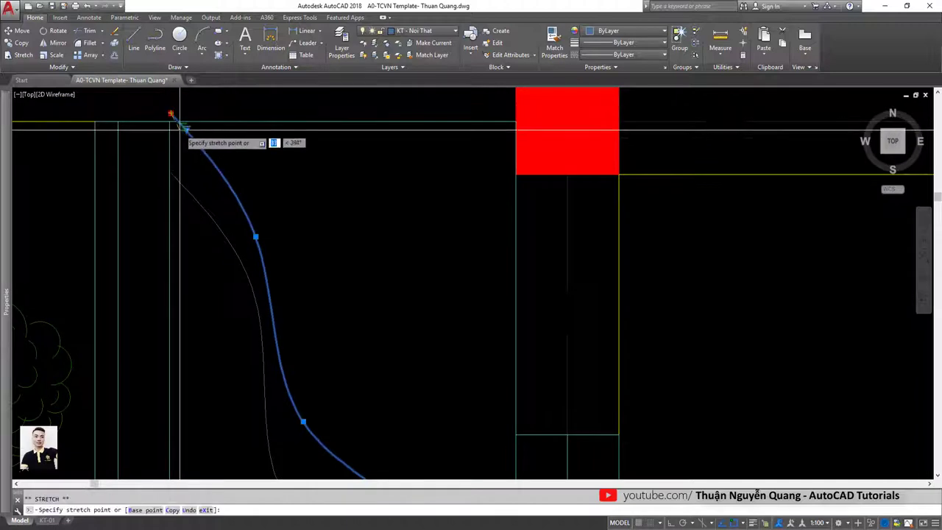
pyautogui.press('Escape')
pyautogui.scroll(-4, 301, 217)
pyautogui.moveTo(239, 231); pyautogui.dragTo(243, 225, button='middle')
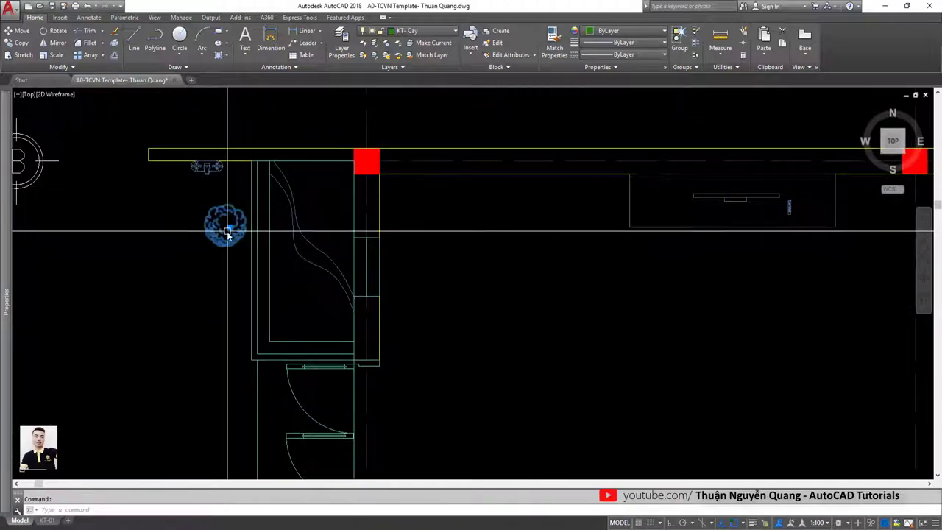
# Copy the tree to three spots in the planter and delete the original
pyautogui.write('co')
pyautogui.press('space')
pyautogui.click(229, 233)
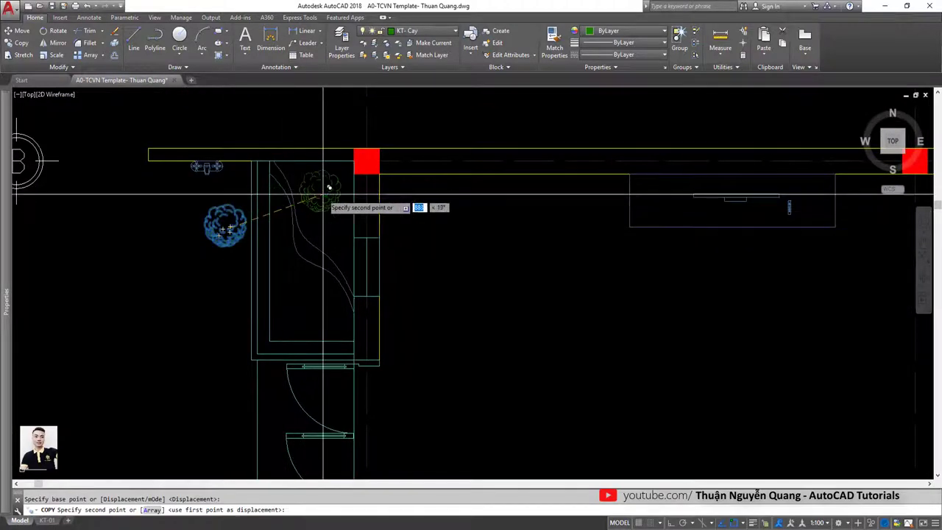
pyautogui.click(325, 193)
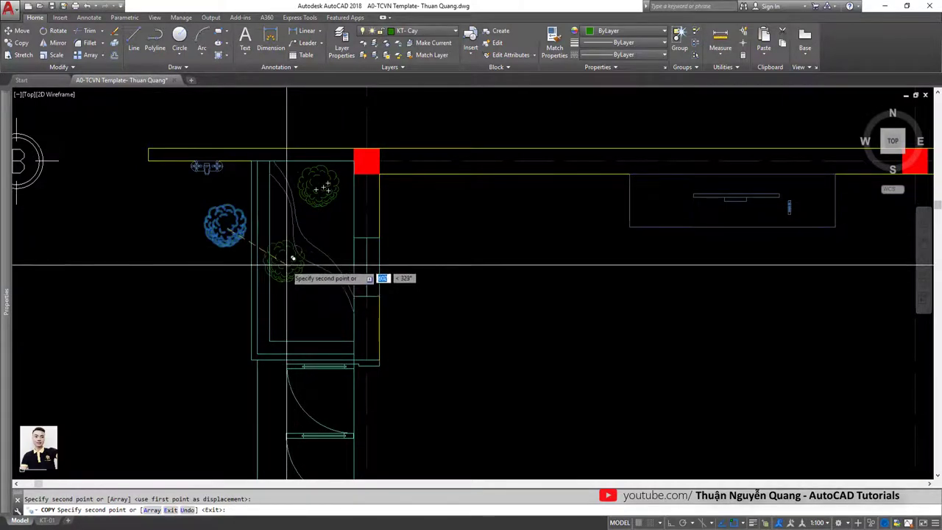
pyautogui.click(296, 258)
pyautogui.click(323, 325)
pyautogui.press('Escape')
pyautogui.click(225, 225)
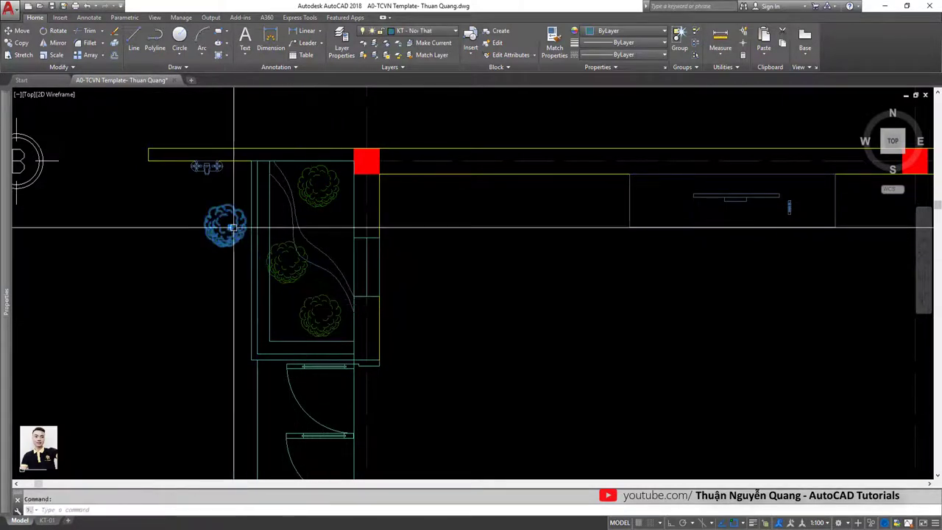
pyautogui.press('Delete')
# Delete the three copied trees and move the remaining tree outside the plan's left side
pyautogui.scroll(-5, 335, 257)
pyautogui.scroll(3, 288, 257)
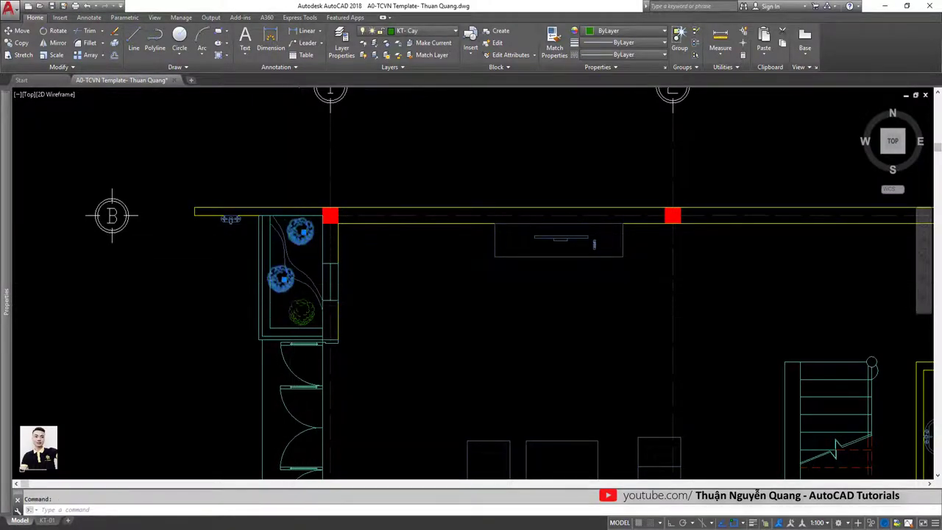
pyautogui.press('Delete')
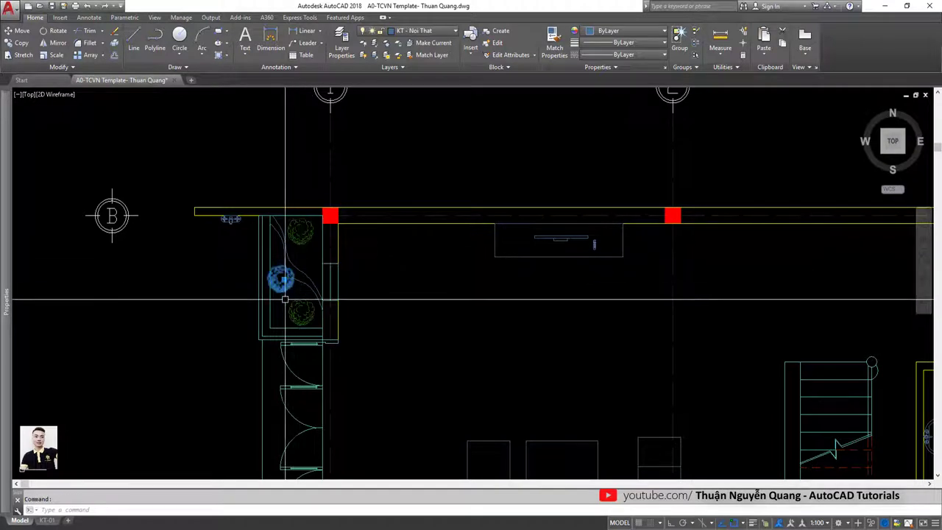
pyautogui.write('m')
pyautogui.press('Return')
pyautogui.click(298, 234)
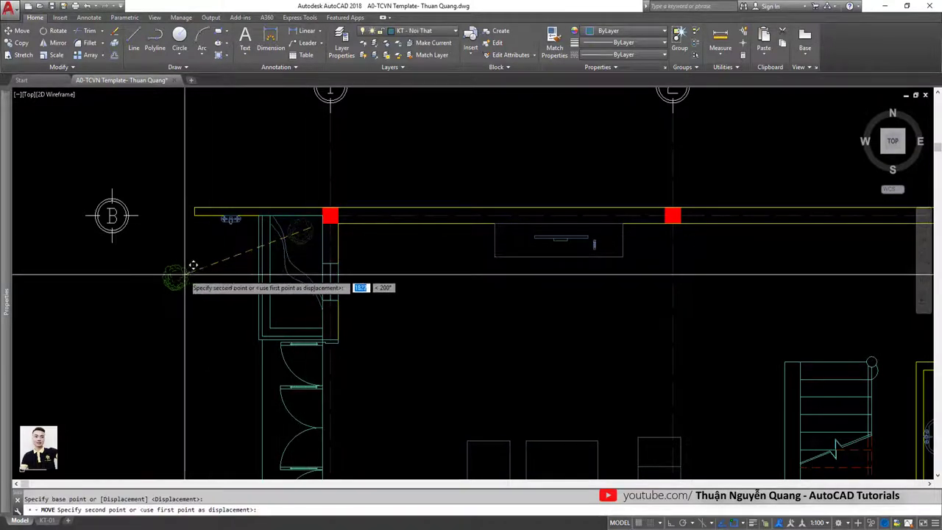
pyautogui.scroll(4, 301, 288)
pyautogui.click(355, 331)
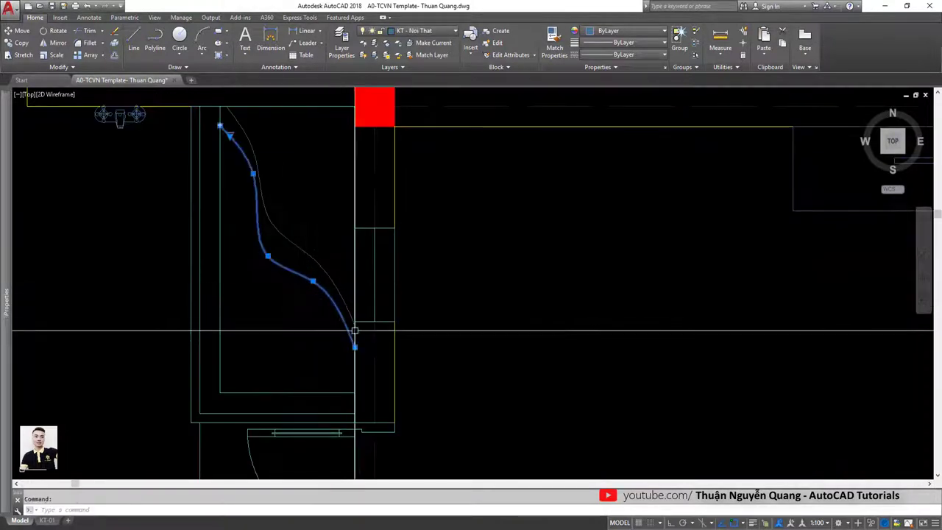
# Zoom out to check the bubbles on axes 1–4 and A–B, then view KT-04.jpg
pyautogui.scroll(4, 350, 335)
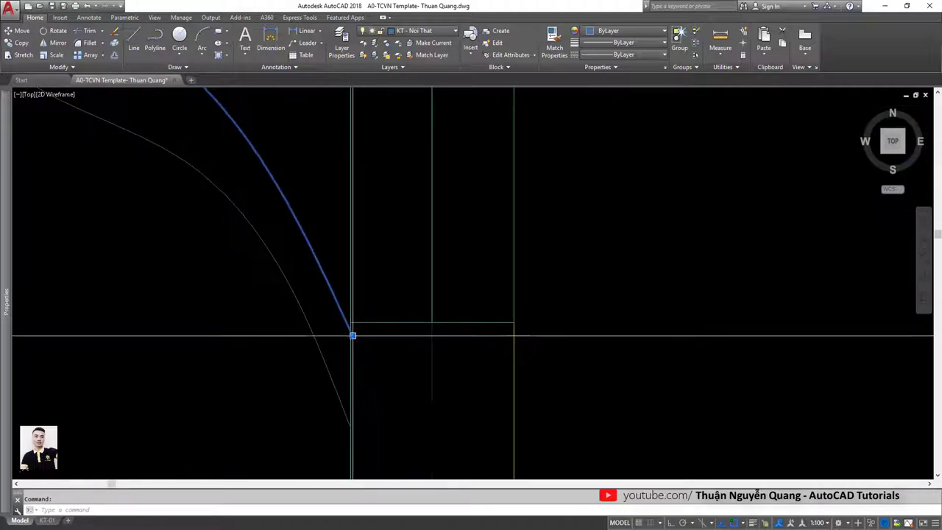
pyautogui.click(352, 335)
pyautogui.press('Escape')
pyautogui.scroll(-4, 324, 280)
pyautogui.scroll(-2, 292, 217)
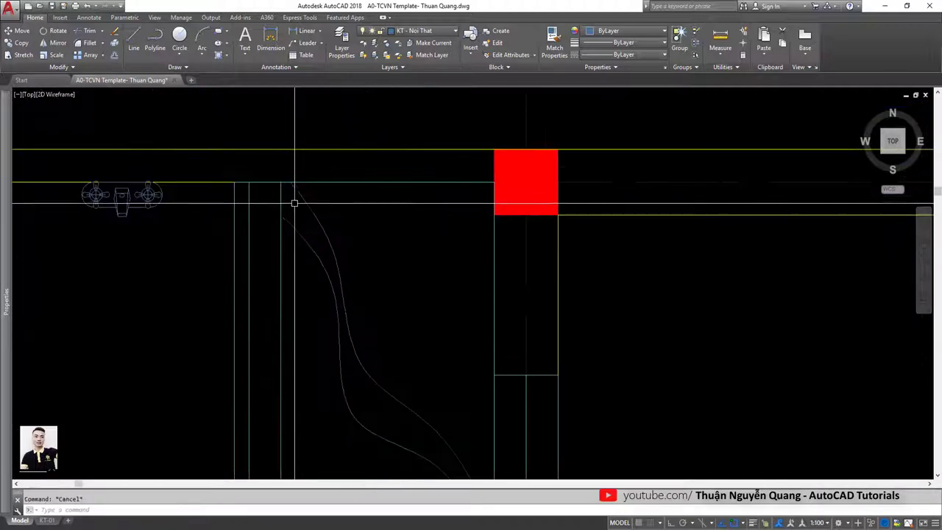
pyautogui.scroll(-2, 317, 224)
pyautogui.scroll(-2, 343, 242)
pyautogui.scroll(2, 301, 237)
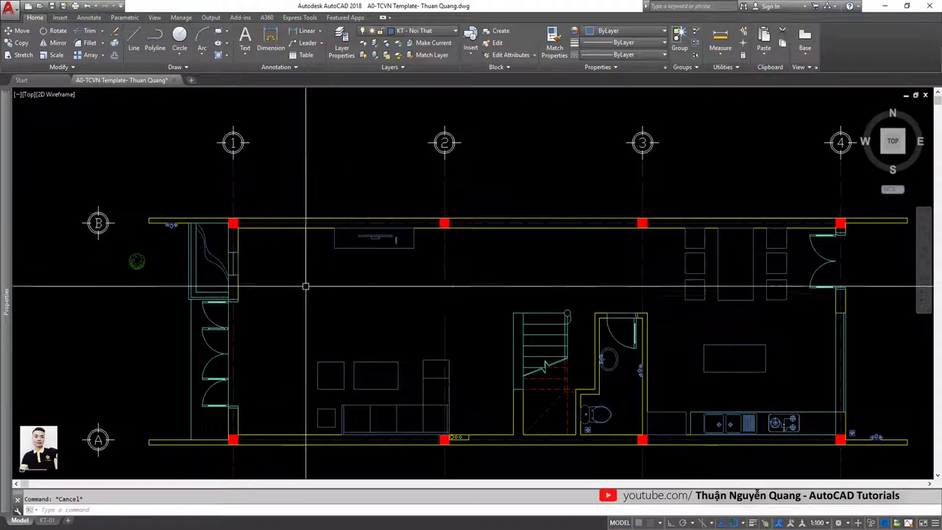
pyautogui.scroll(-2, 351, 273)
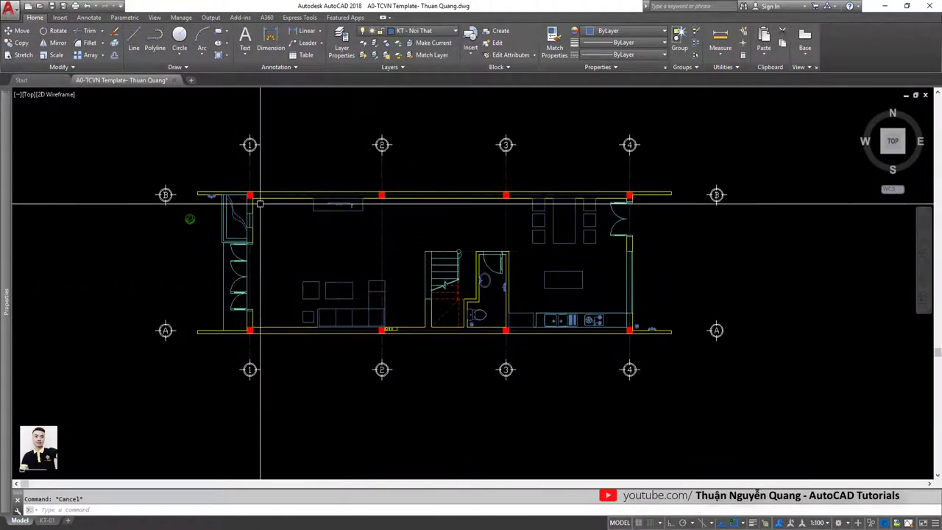
pyautogui.scroll(2, 273, 197)
pyautogui.hotkey('alt', 'Tab')
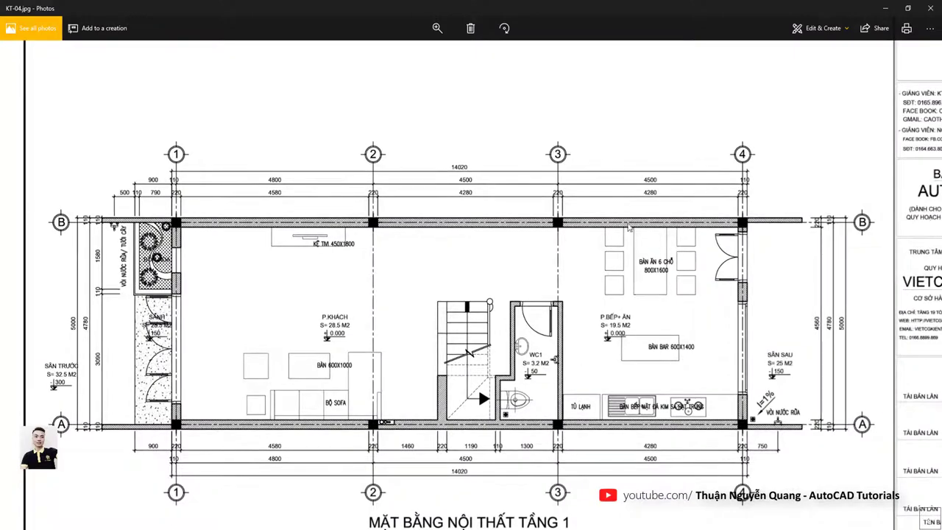
# Zoom and pan KT-04.jpg around the entrance planter, then zoom back out to the full plan
pyautogui.scroll(2, 156, 253)
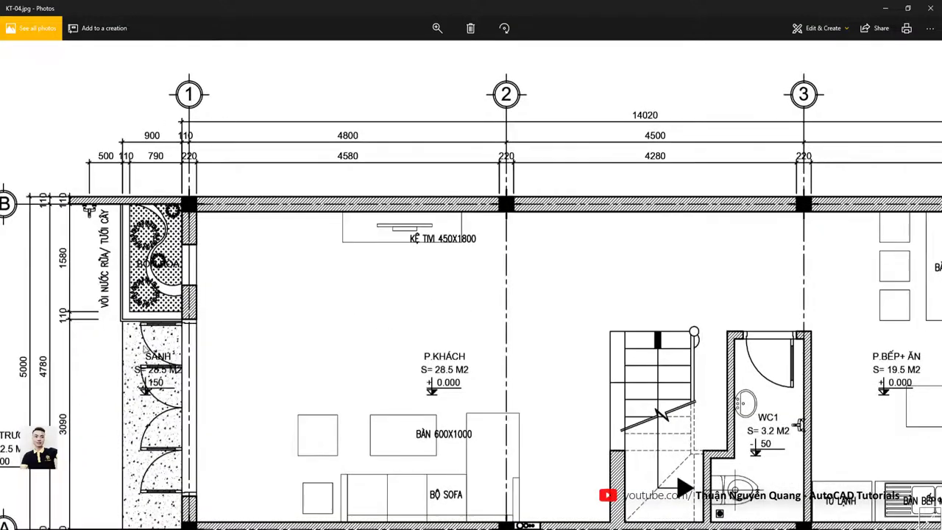
pyautogui.moveTo(358, 360); pyautogui.dragTo(406, 273)
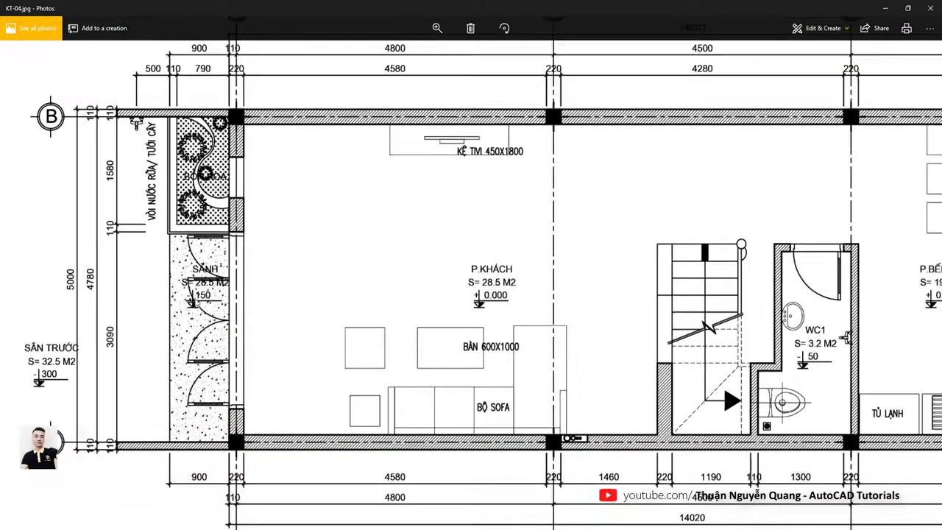
pyautogui.moveTo(194, 149); pyautogui.dragTo(193, 250)
pyautogui.scroll(2, 194, 251)
pyautogui.scroll(-2, 219, 260)
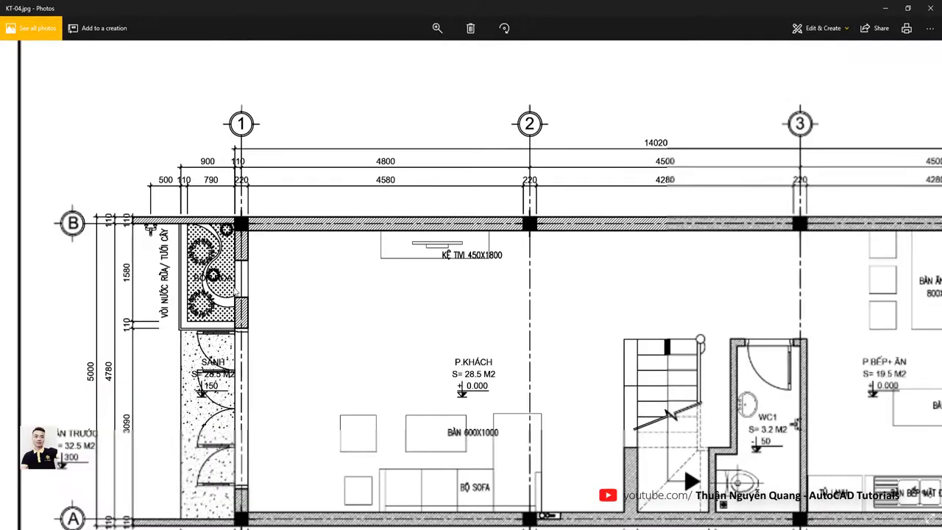
pyautogui.moveTo(614, 441); pyautogui.dragTo(356, 312)
pyautogui.scroll(-1, 356, 312)
pyautogui.scroll(-1, 129, 179)
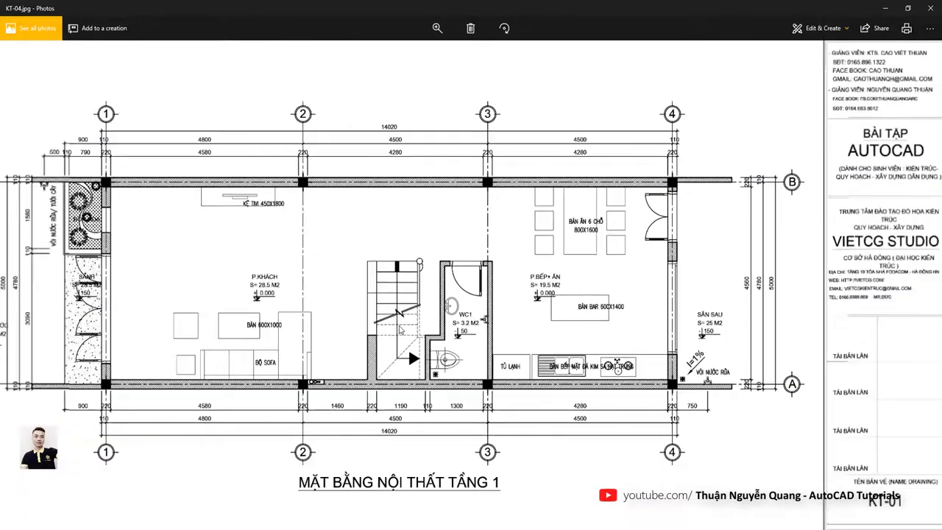
# Select yellow wall lines and isolate their layer KT- Net Cat with LAYISO
pyautogui.hotkey('alt', 'Tab')
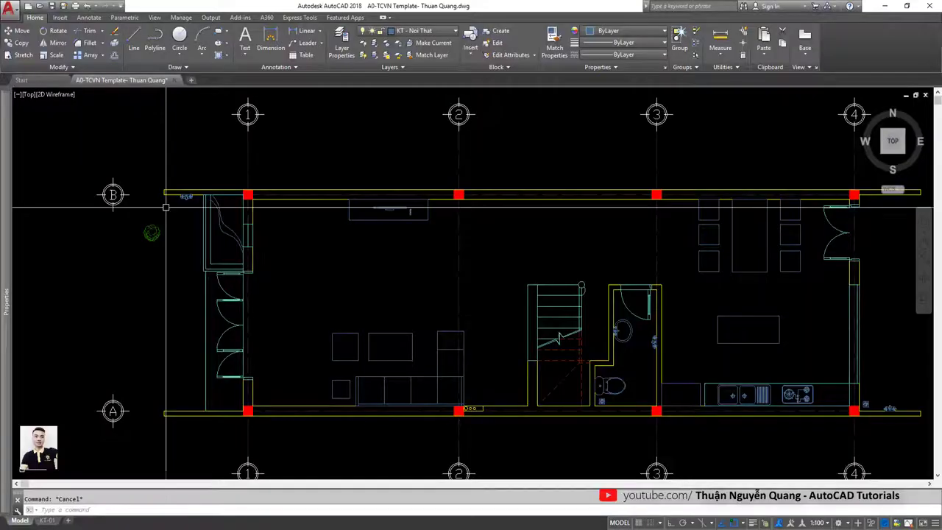
pyautogui.scroll(3, 259, 185)
pyautogui.scroll(3, 272, 178)
pyautogui.click(272, 192)
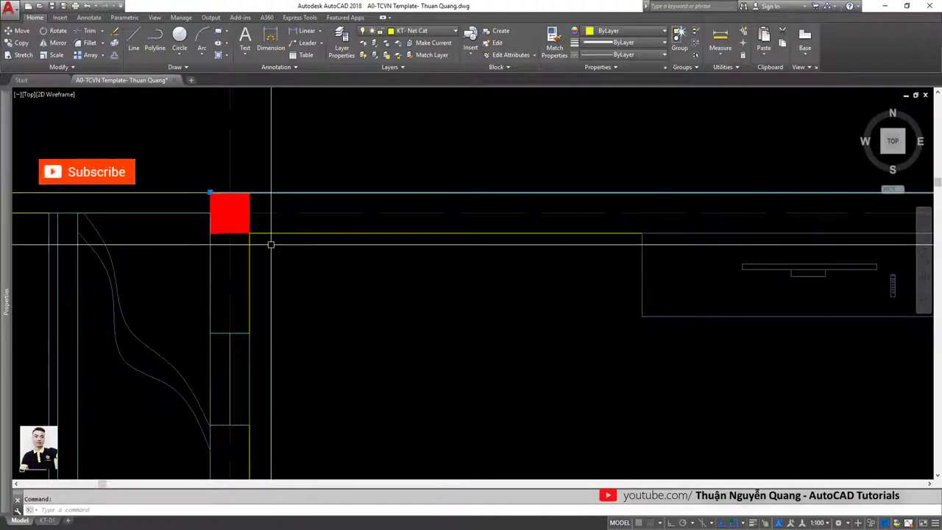
pyautogui.click(270, 233)
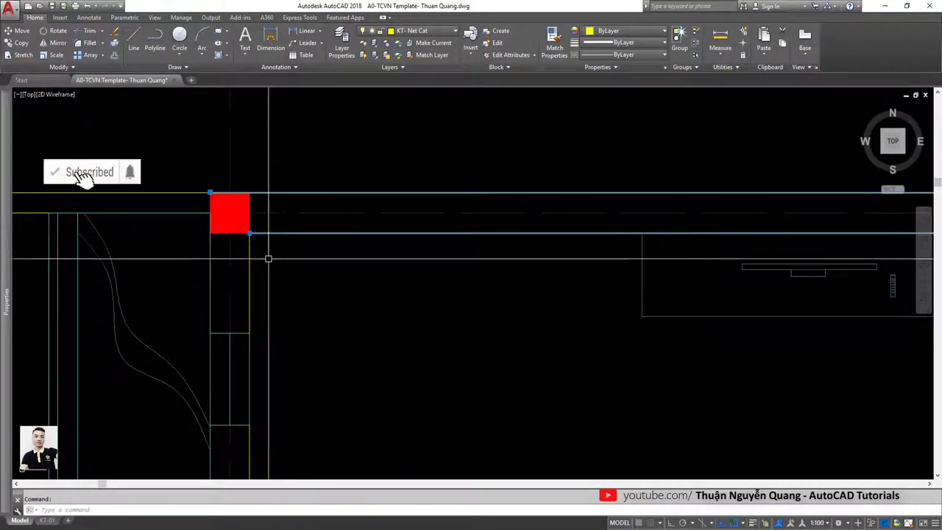
pyautogui.moveTo(295, 260); pyautogui.dragTo(367, 278, button='middle')
pyautogui.write('layiso')
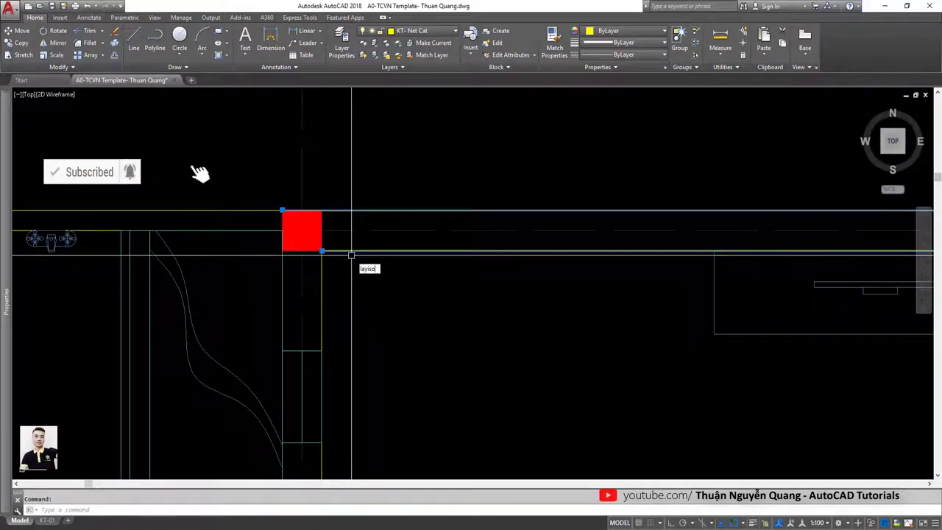
pyautogui.press('Return')
pyautogui.scroll(-2, 346, 252)
pyautogui.scroll(-2, 327, 249)
pyautogui.scroll(-2, 381, 282)
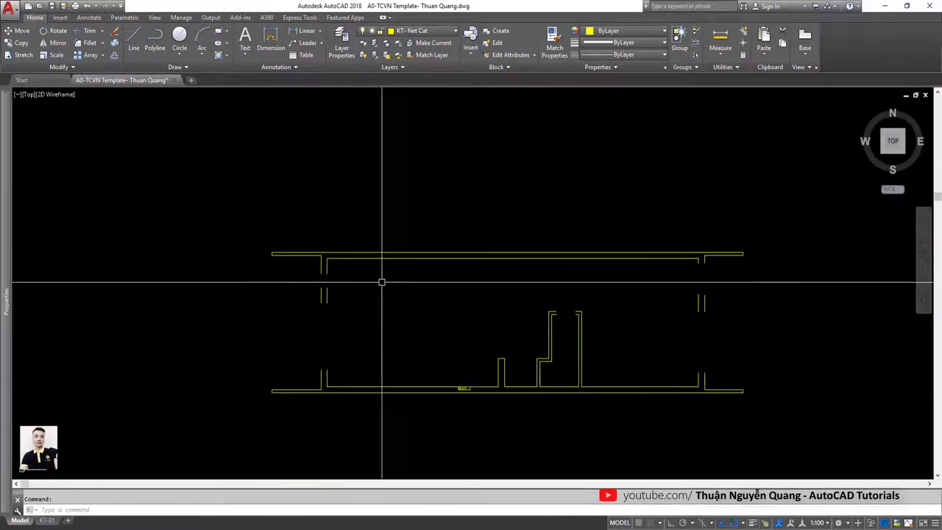
pyautogui.scroll(2, 458, 374)
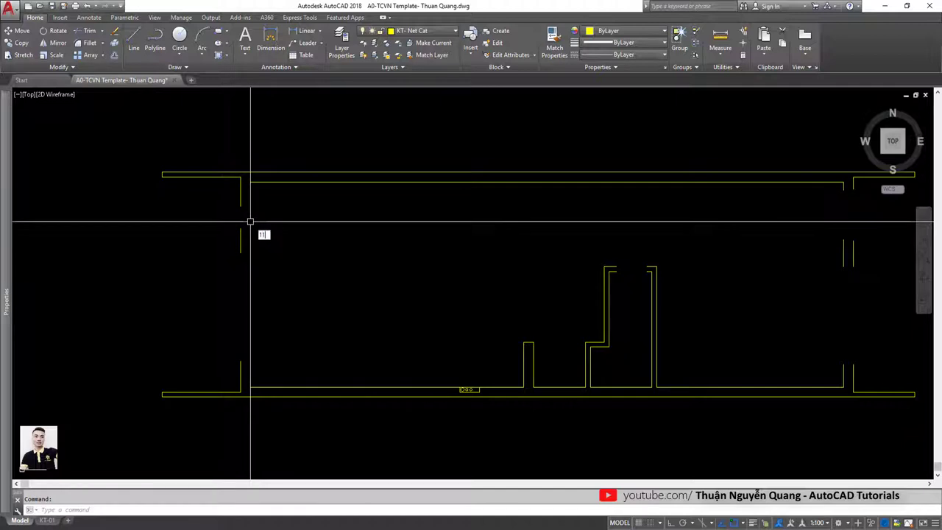
# Draw short lines closing the wall ends at the left wall's upper and lower corners
pyautogui.press('l')
pyautogui.press('Return')
pyautogui.scroll(4, 247, 217)
pyautogui.click(253, 214)
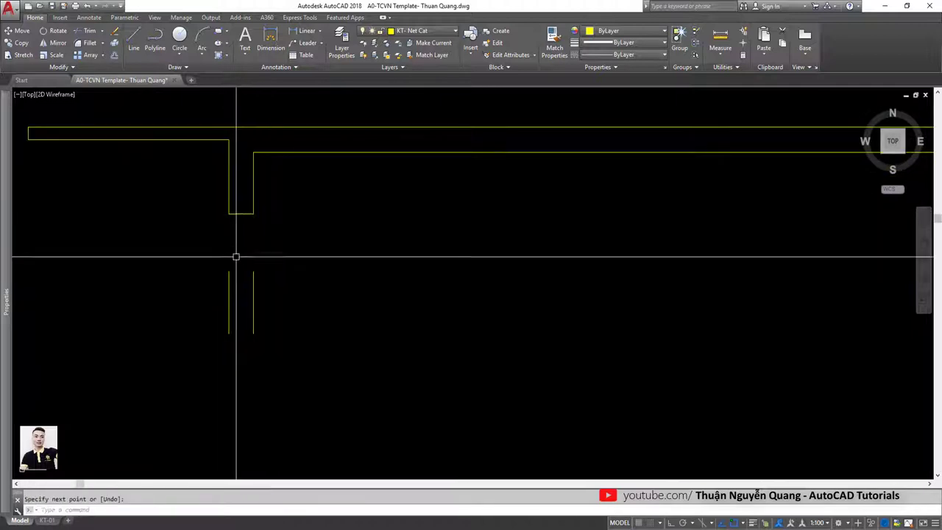
pyautogui.press('Return')
pyautogui.press('Return')
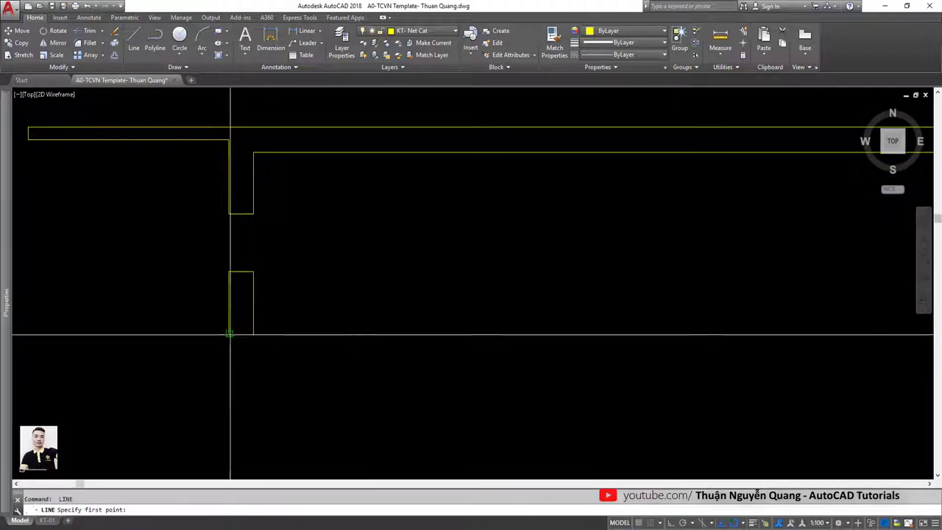
pyautogui.click(252, 332)
pyautogui.scroll(-3, 265, 327)
pyautogui.scroll(4, 257, 343)
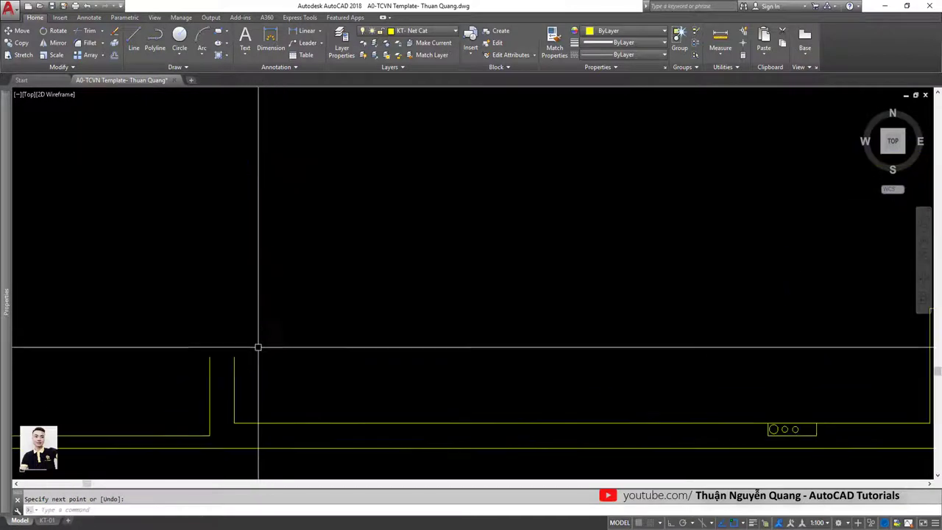
pyautogui.press('Return')
pyautogui.press('Return')
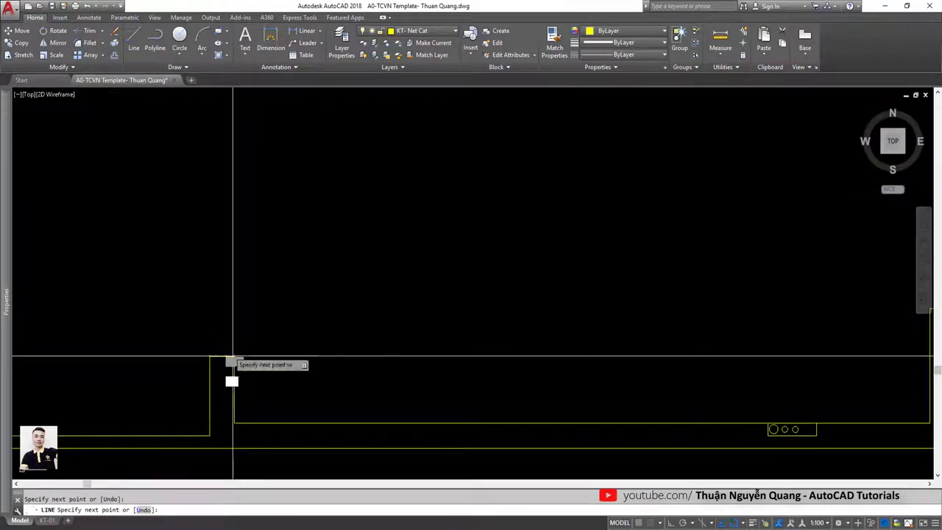
pyautogui.press('Return')
pyautogui.scroll(-3, 232, 357)
pyautogui.scroll(2, 488, 273)
pyautogui.scroll(2, 321, 285)
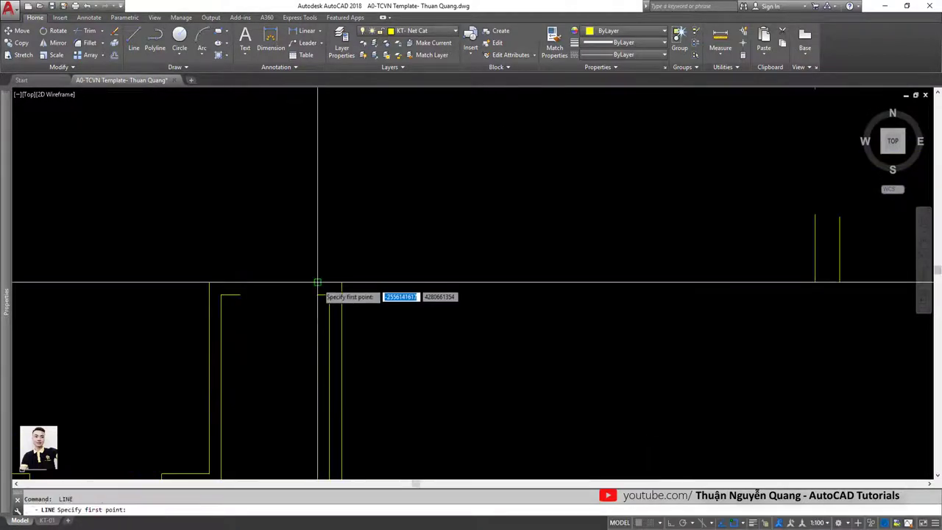
# Draw closing lines at the next wall end and across the upper-right wall gap
pyautogui.click(240, 282)
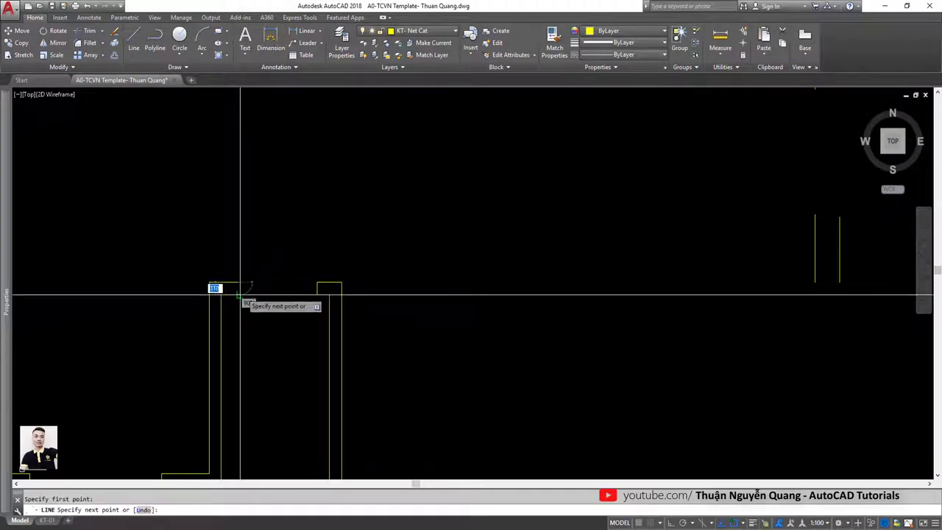
pyautogui.scroll(-3, 243, 295)
pyautogui.scroll(2, 483, 233)
pyautogui.scroll(3, 483, 233)
pyautogui.press('Return')
pyautogui.press('Return')
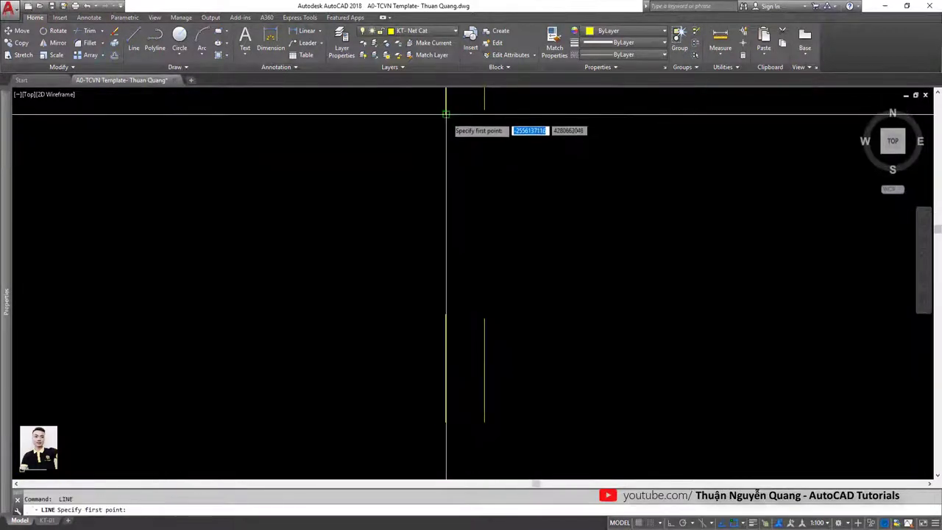
pyautogui.click(446, 115)
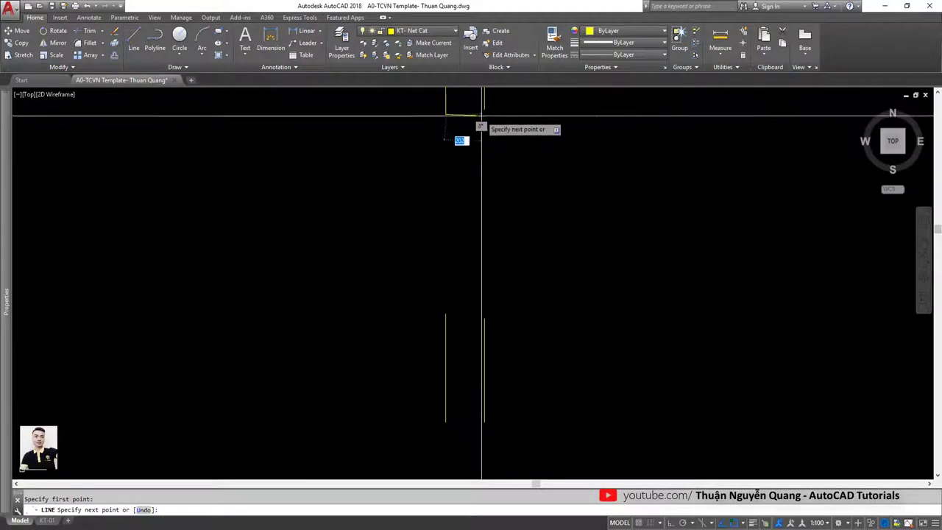
pyautogui.press('Escape')
pyautogui.scroll(-1, 417, 243)
pyautogui.scroll(2, 451, 213)
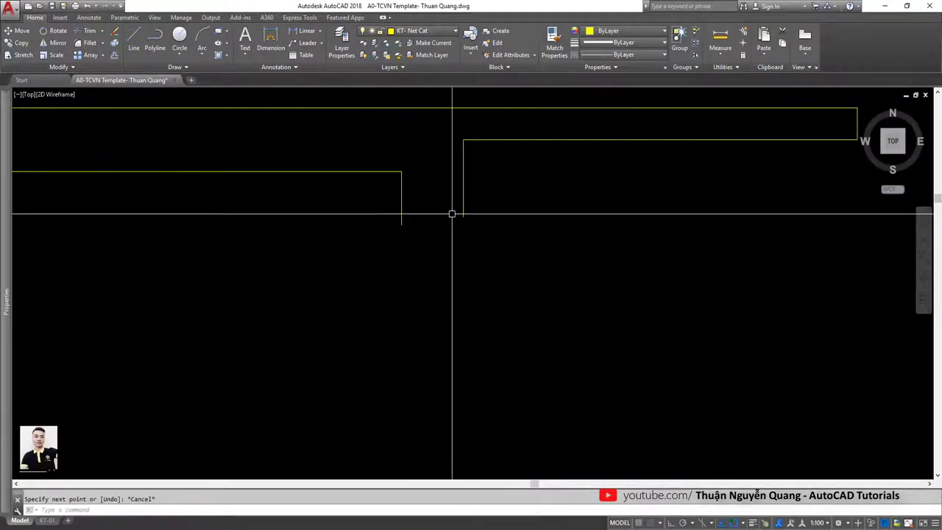
# Close the last wall end with a line and trim the wall lines at the opening
pyautogui.click(453, 218)
pyautogui.press('Return')
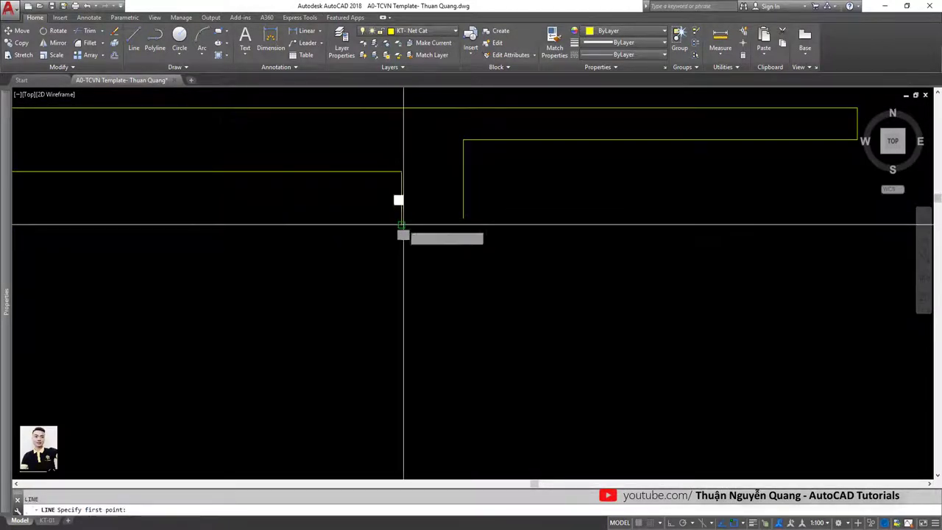
pyautogui.click(402, 224)
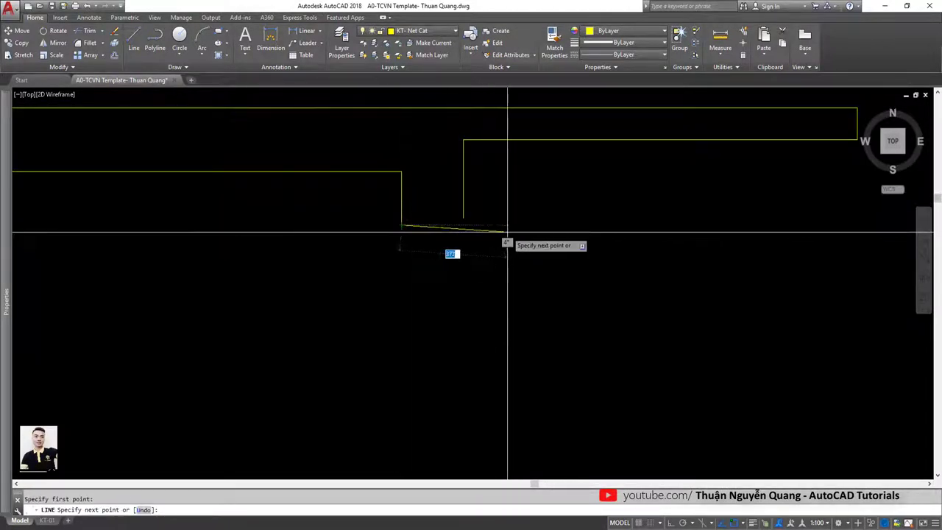
pyautogui.press('Escape')
pyautogui.click(463, 216)
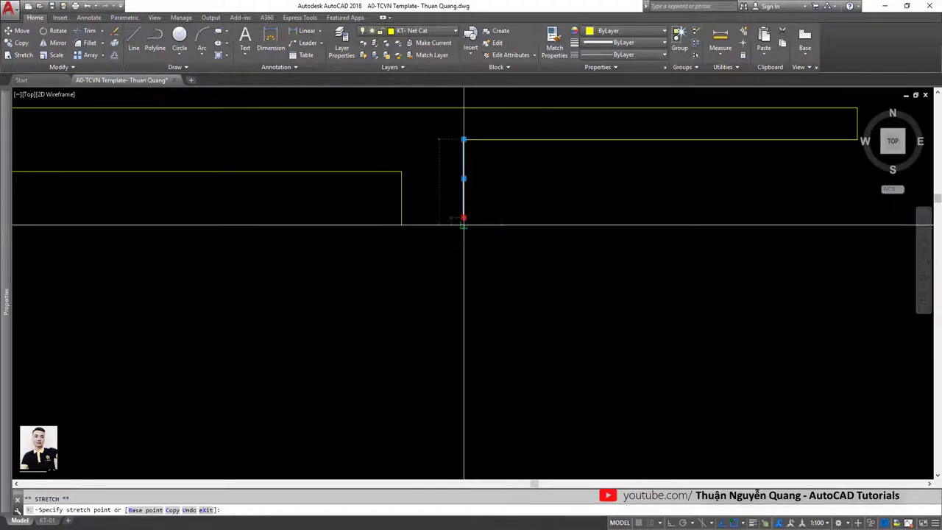
pyautogui.press('Escape')
pyautogui.press('Return')
pyautogui.click(476, 240)
pyautogui.click(455, 199)
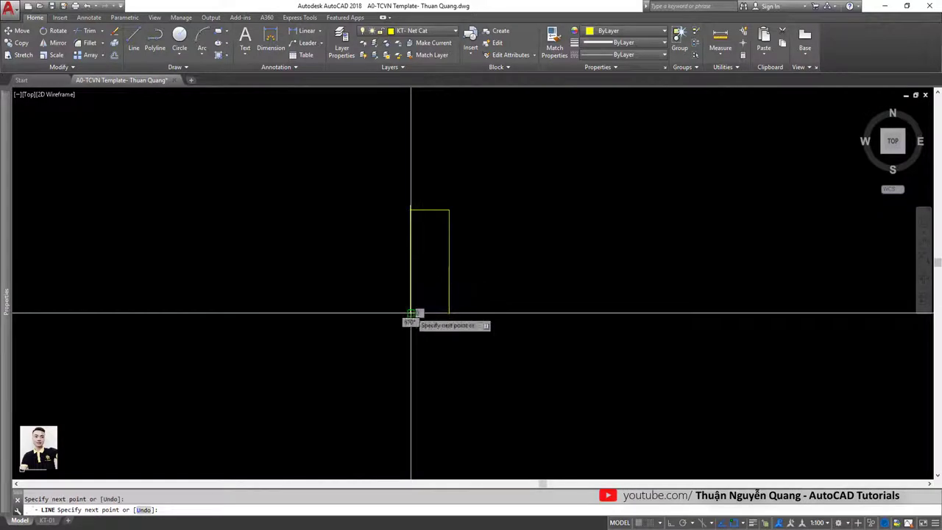
pyautogui.press('Escape')
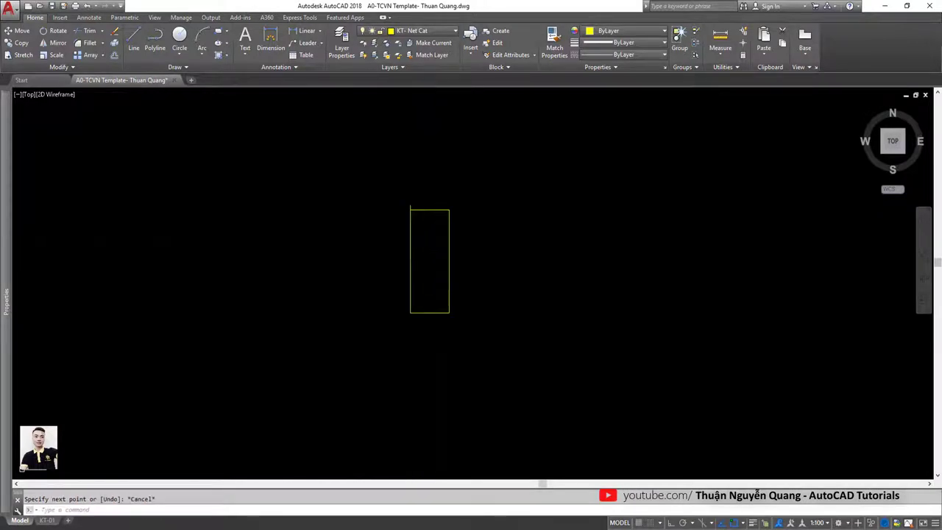
pyautogui.scroll(-3, 417, 173)
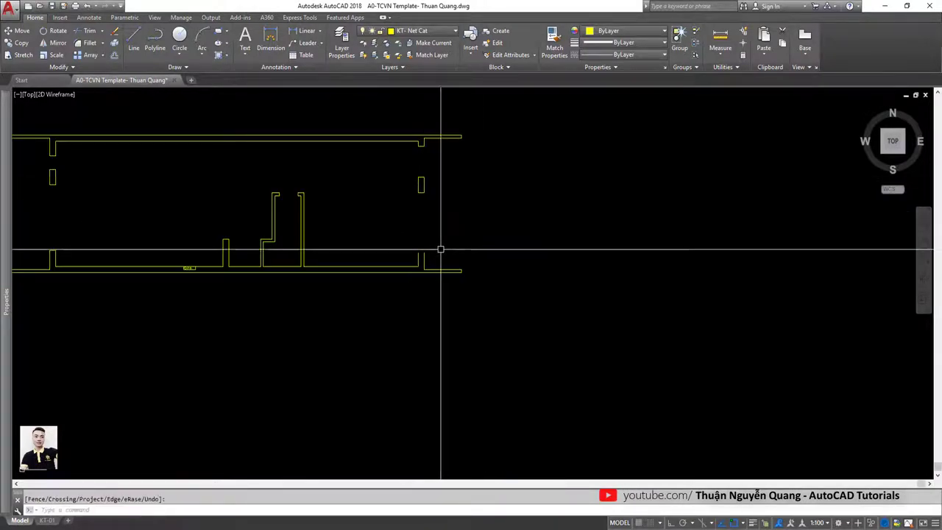
pyautogui.scroll(3, 439, 248)
pyautogui.write('l')
pyautogui.press('Return')
pyautogui.click(406, 254)
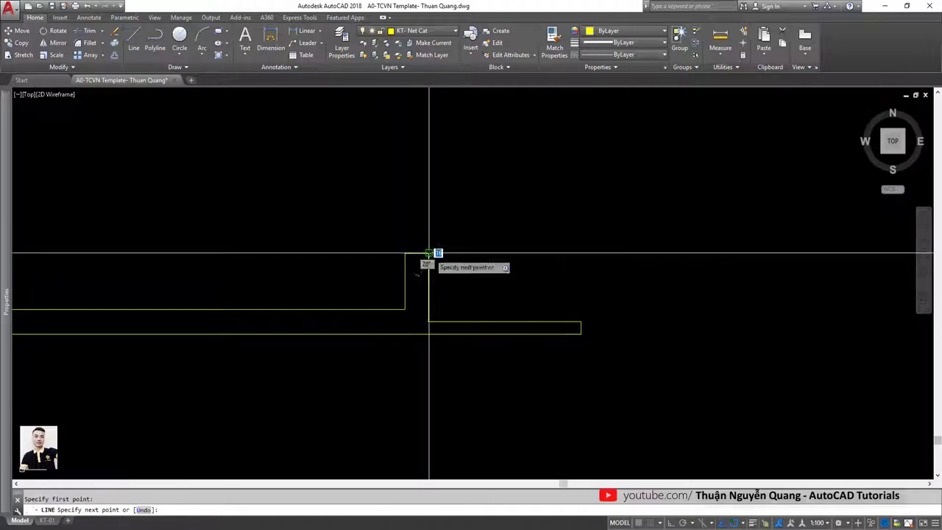
pyautogui.press('Escape')
pyautogui.scroll(-4, 471, 231)
pyautogui.moveTo(471, 232); pyautogui.dragTo(517, 288, button='middle')
pyautogui.moveTo(309, 275)
pyautogui.mouseDown(button='middle')
pyautogui.moveTo(406, 310)
pyautogui.moveTo(538, 308)
pyautogui.mouseUp(button='middle')
pyautogui.click(244, 149)
pyautogui.press('Escape')
pyautogui.moveTo(304, 204); pyautogui.dragTo(328, 221, button='middle')
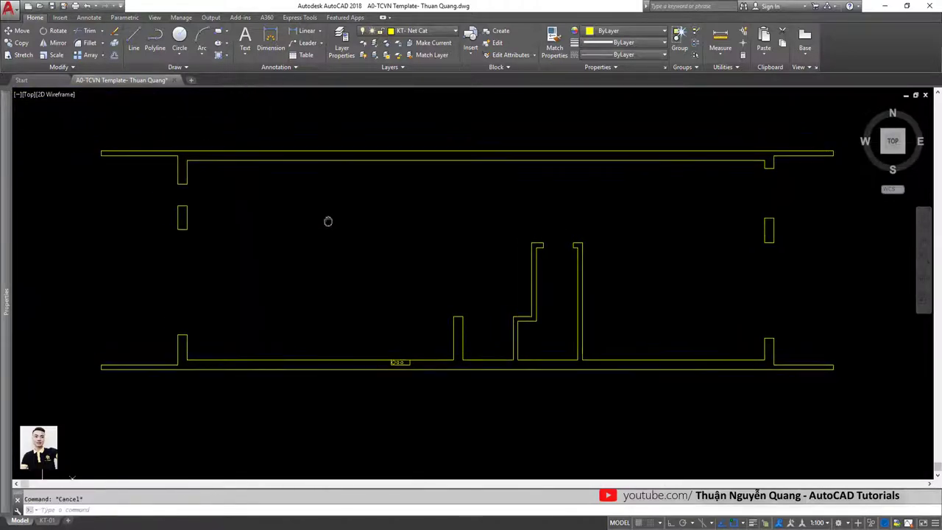
pyautogui.click(357, 199)
pyautogui.click(285, 138)
pyautogui.press('Escape')
pyautogui.click(168, 134)
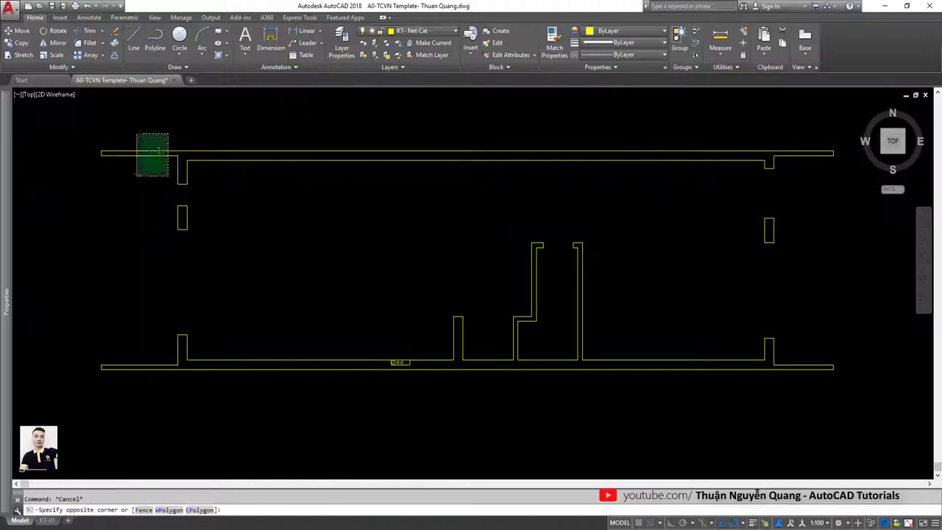
pyautogui.scroll(-5, 276, 198)
pyautogui.moveTo(280, 204); pyautogui.dragTo(299, 244, button='middle')
pyautogui.click(280, 240)
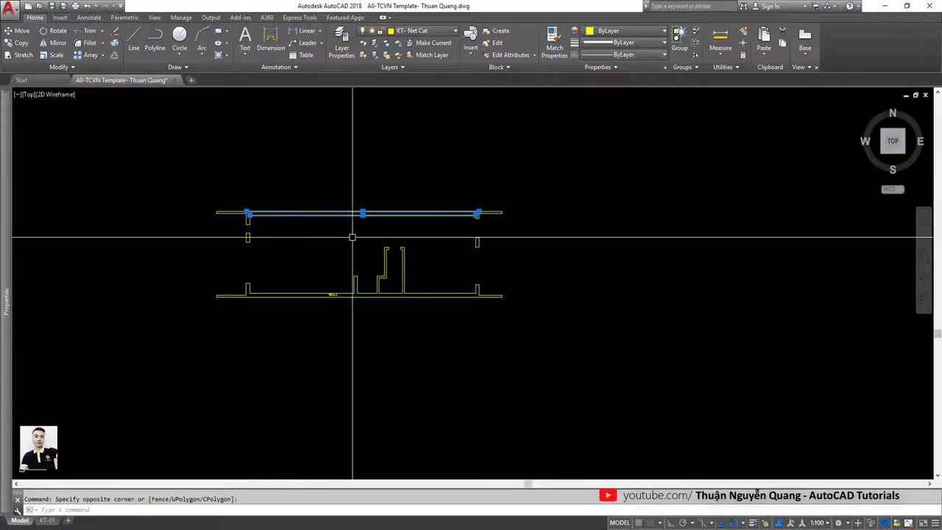
pyautogui.scroll(2, 349, 216)
pyautogui.press('Escape')
pyautogui.scroll(2, 234, 241)
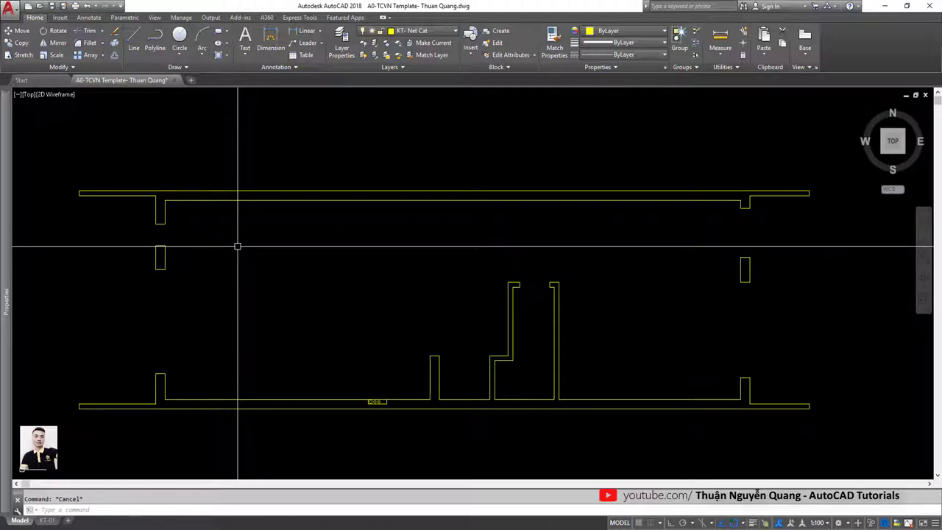
# Use PEDIT Join on the top inner wall line to merge all top wall segments into one polyline
pyautogui.write('de')
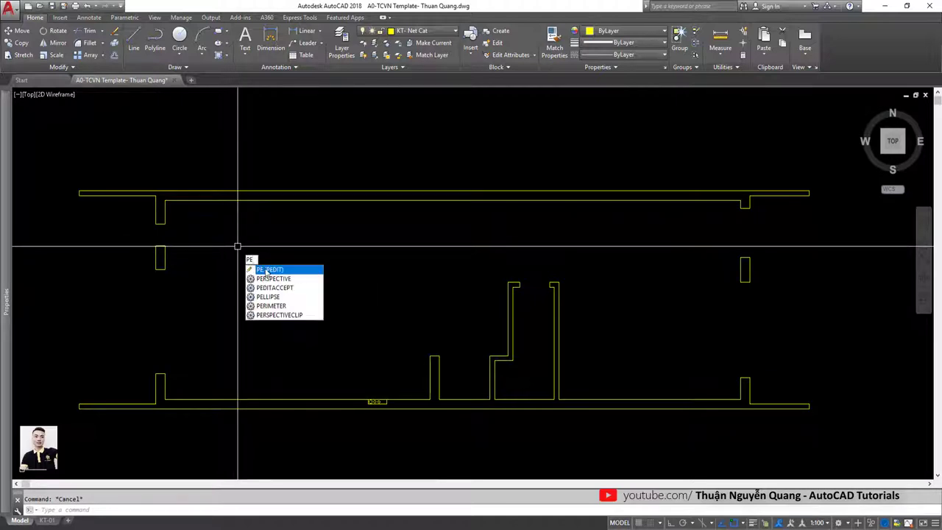
pyautogui.press('Return')
pyautogui.click(220, 200)
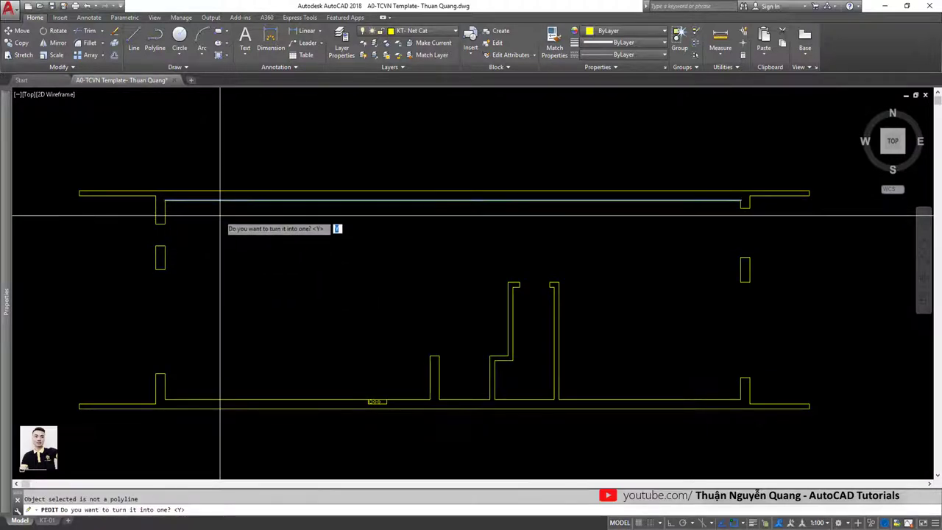
pyautogui.press('Return')
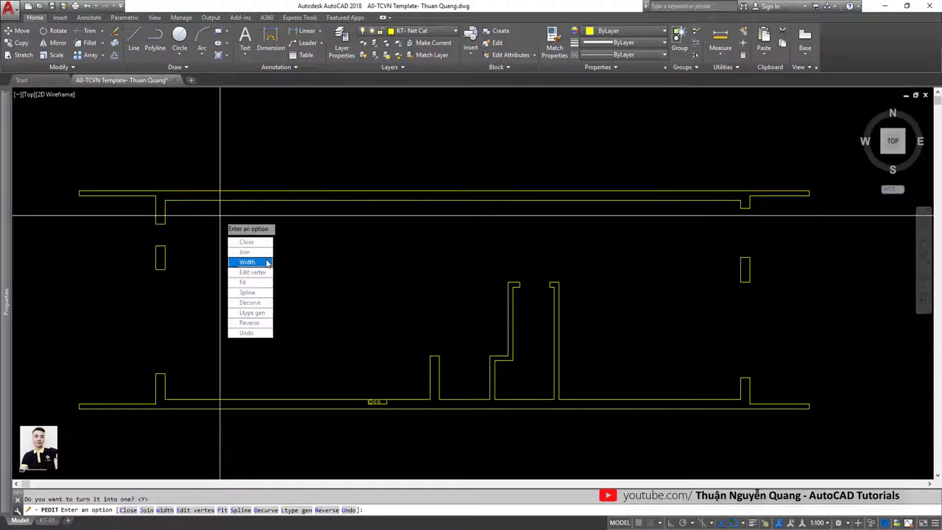
pyautogui.click(260, 255)
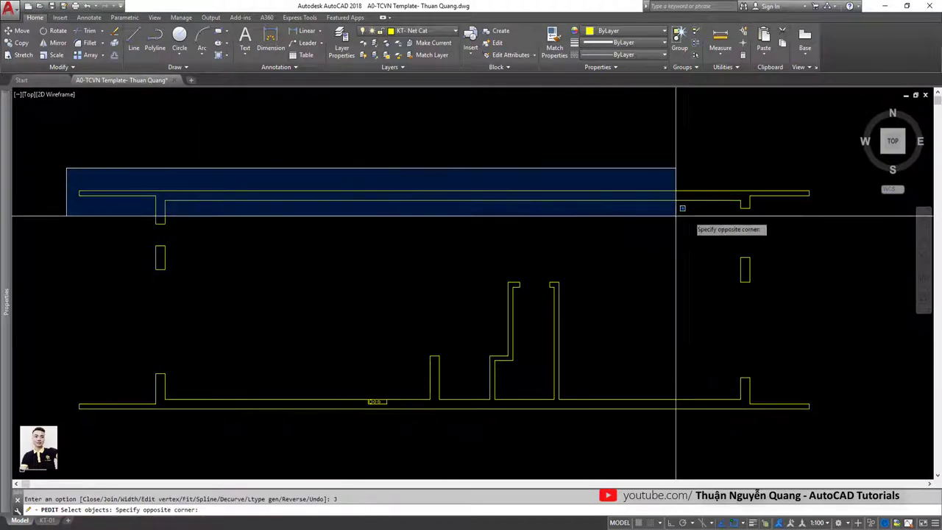
pyautogui.click(820, 225)
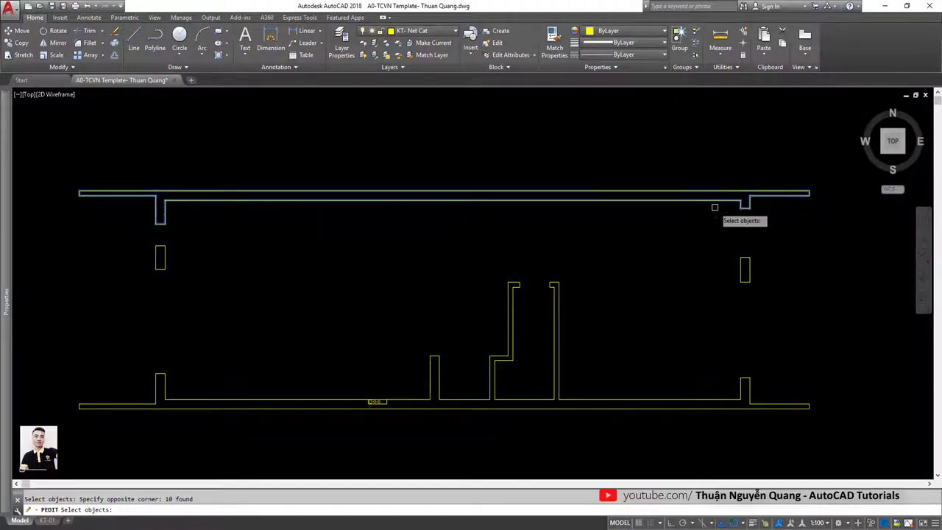
pyautogui.press('Return')
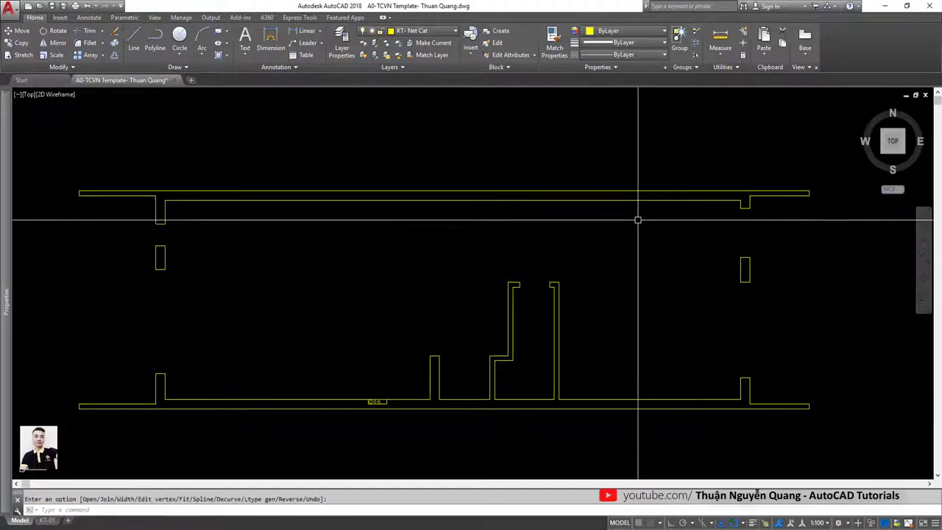
pyautogui.press('Return')
pyautogui.click(636, 197)
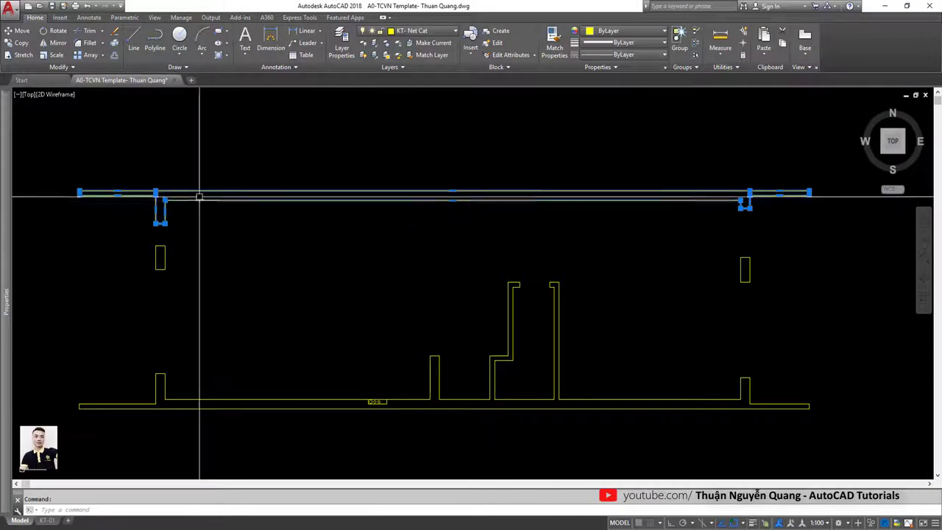
# Zoom in on the right wall stub and test-select its edges
pyautogui.scroll(2, 747, 274)
pyautogui.scroll(3, 751, 273)
pyautogui.click(741, 270)
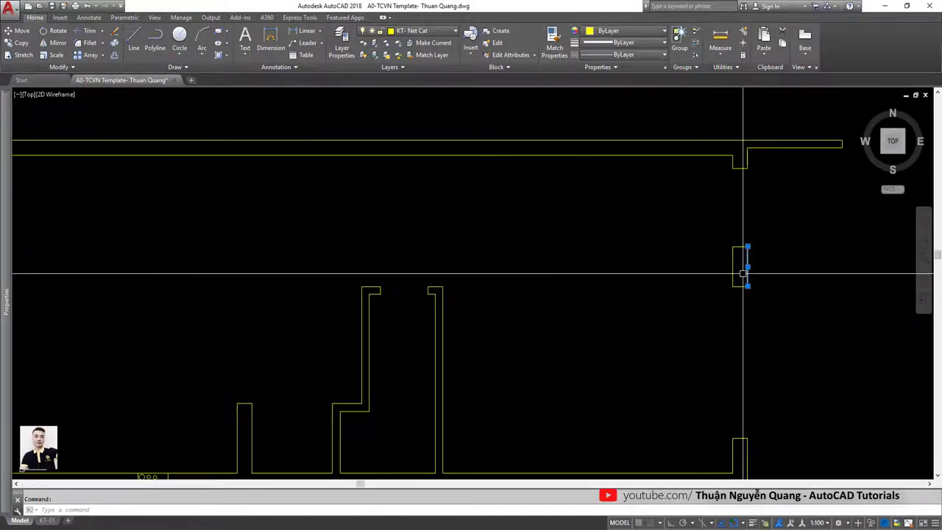
pyautogui.scroll(3, 769, 262)
pyautogui.click(690, 248)
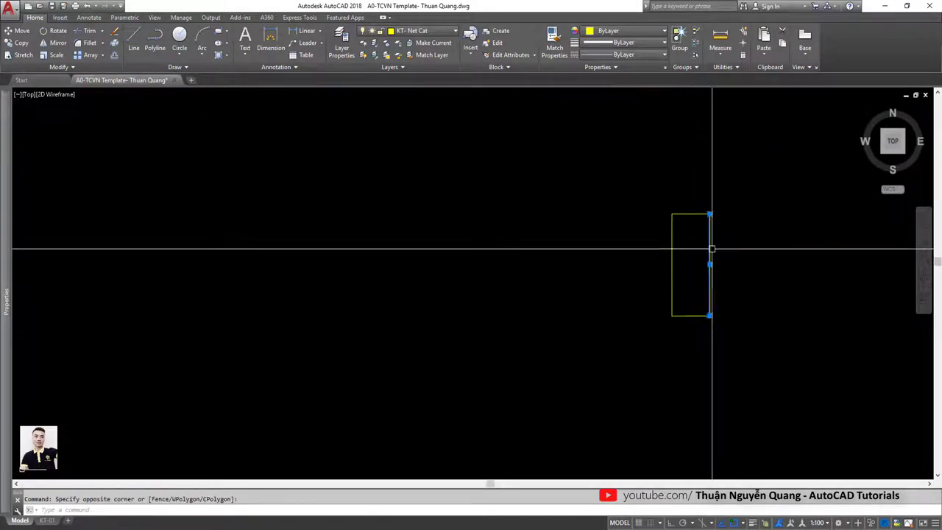
pyautogui.press('Escape')
pyautogui.click(709, 232)
pyautogui.scroll(-2, 670, 263)
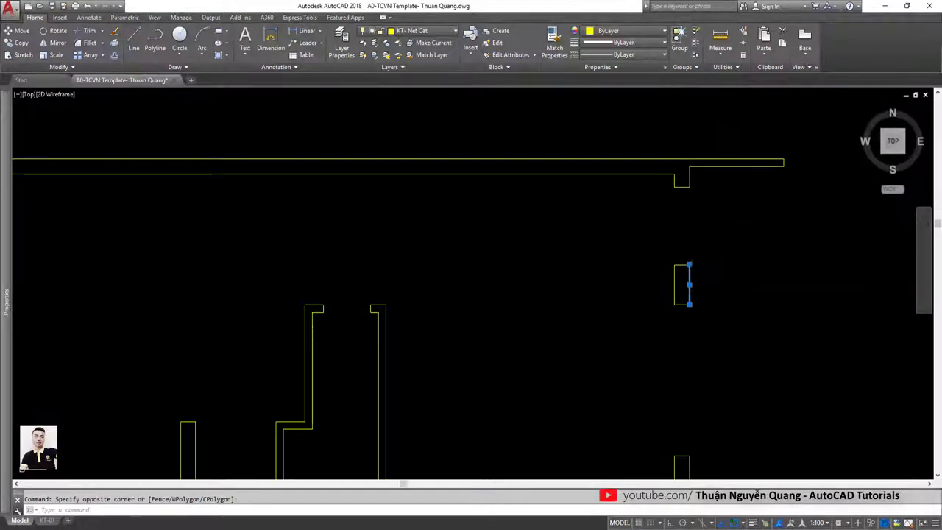
pyautogui.scroll(-2, 670, 263)
pyautogui.press('Escape')
# Join the right wall stub's edges into one closed polyline with PEDIT Join
pyautogui.write('e')
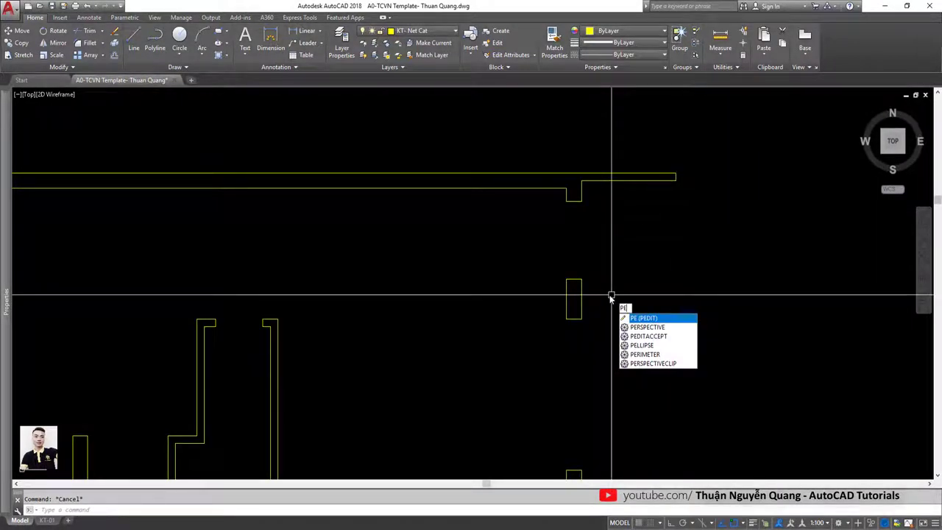
pyautogui.press('Return')
pyautogui.click(582, 293)
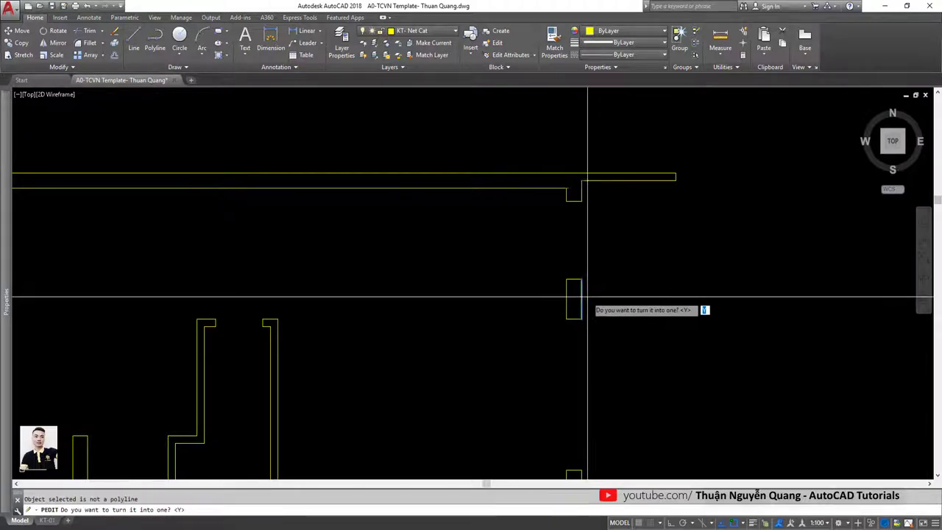
pyautogui.scroll(2, 582, 291)
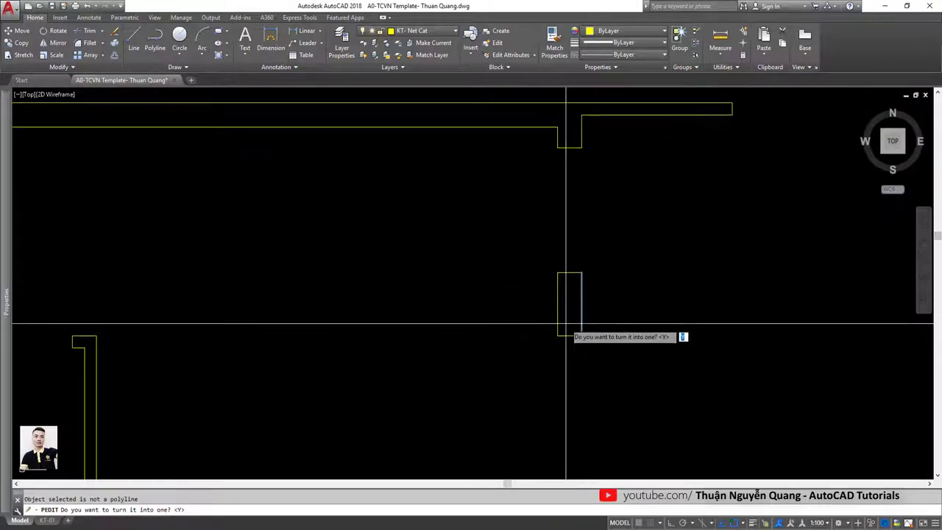
pyautogui.press('Return')
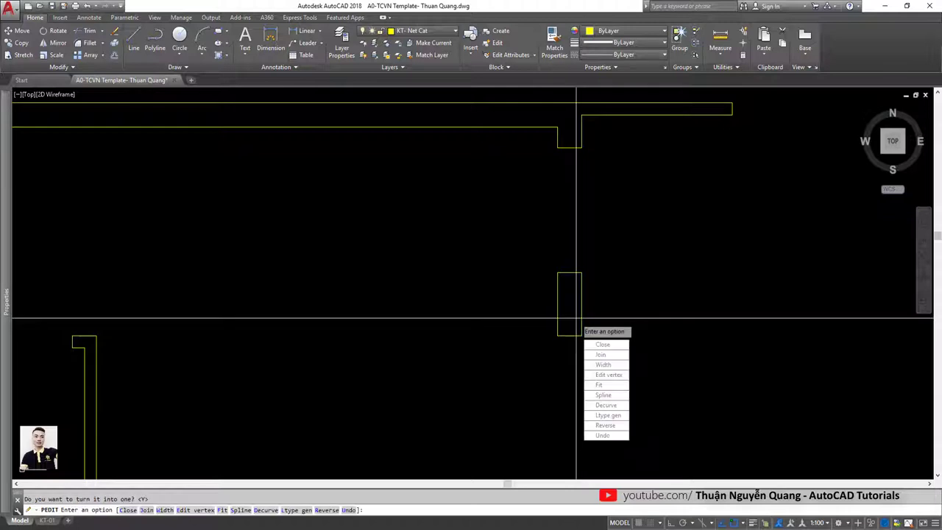
pyautogui.click(601, 357)
pyautogui.click(611, 245)
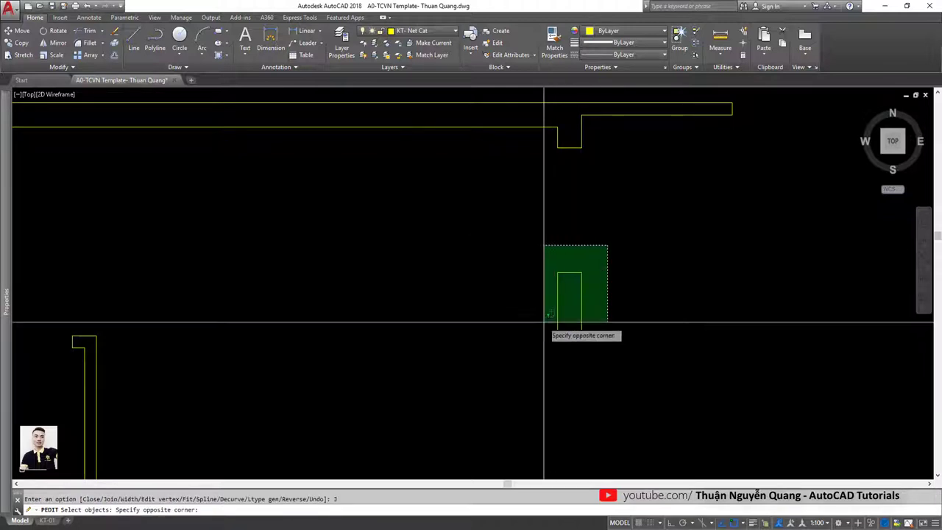
pyautogui.click(503, 366)
pyautogui.press('Return')
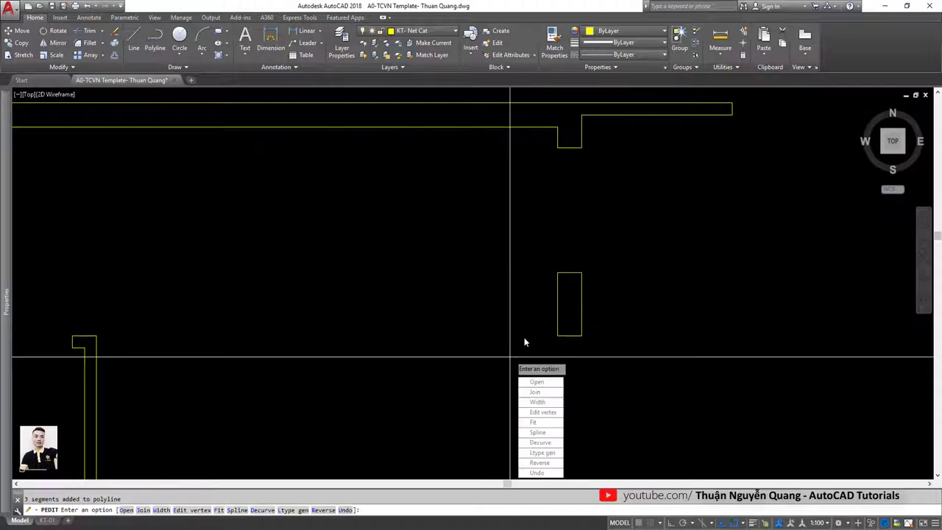
pyautogui.press('Return')
# Select the right stub to confirm it is now a single polyline
pyautogui.click(568, 297)
pyautogui.scroll(-4, 567, 280)
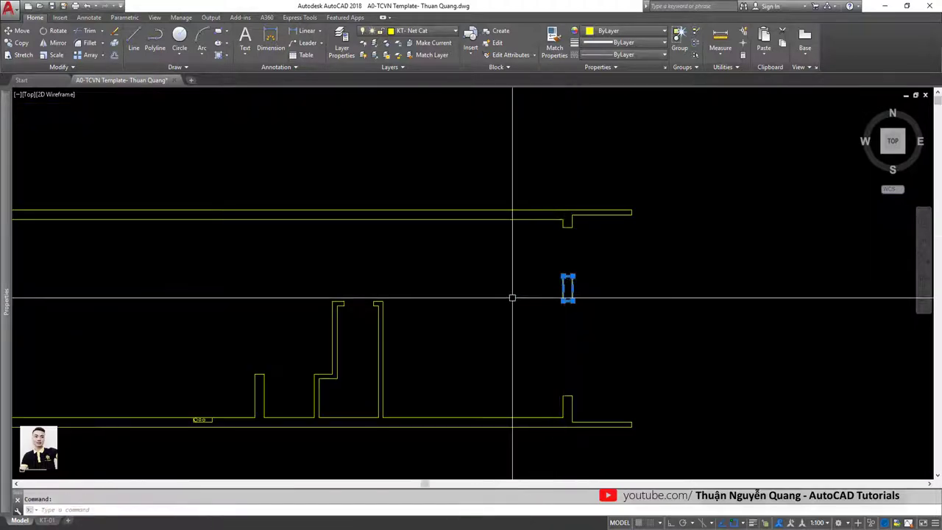
pyautogui.scroll(-2, 513, 298)
pyautogui.press('Escape')
pyautogui.scroll(-2, 443, 367)
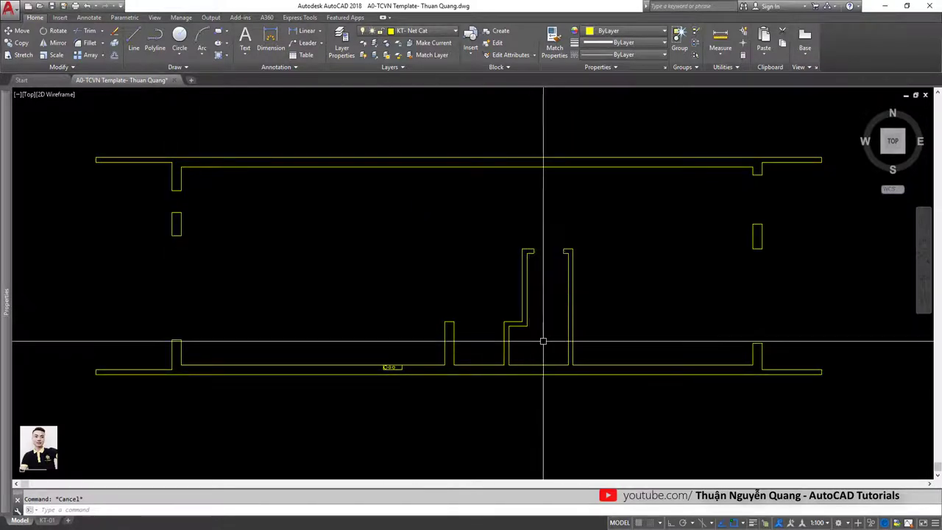
# Join the lower wall outline lines into one polyline with PEDIT Join
pyautogui.write('r')
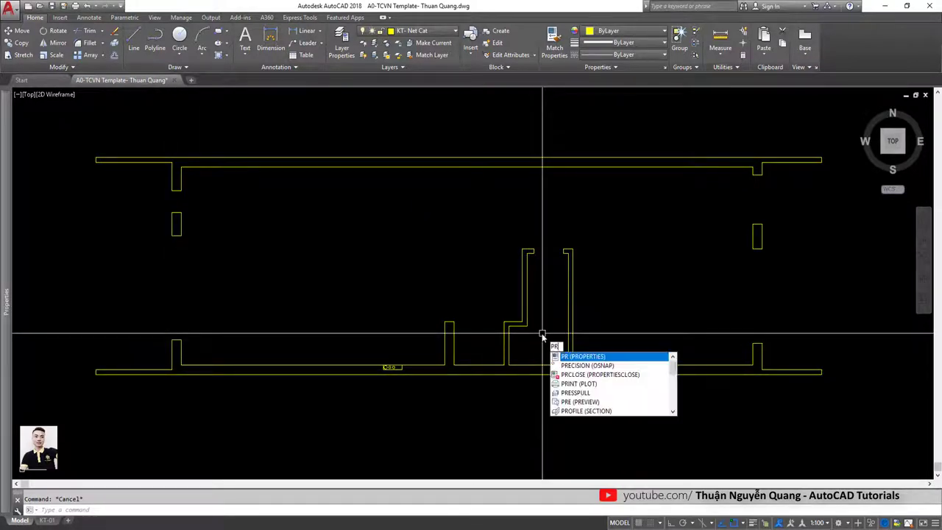
pyautogui.press('Return')
pyautogui.click(568, 309)
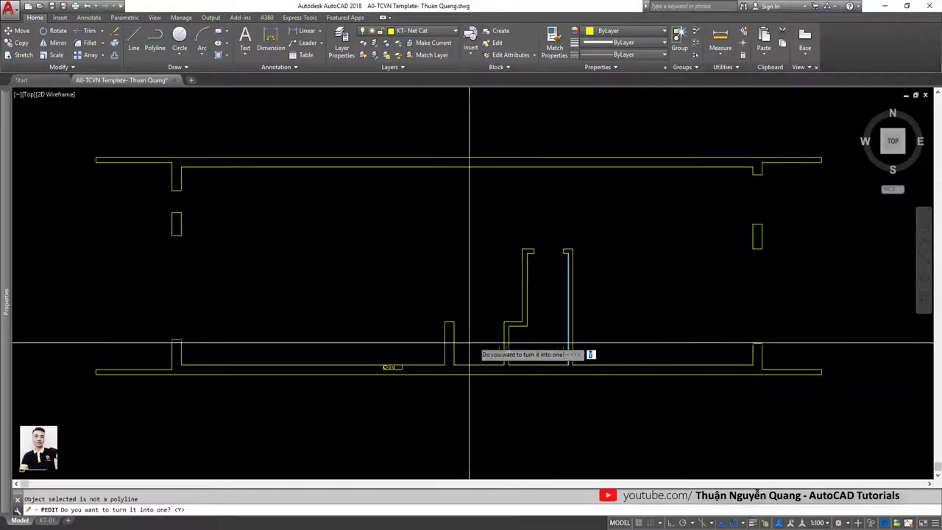
pyautogui.press('Return')
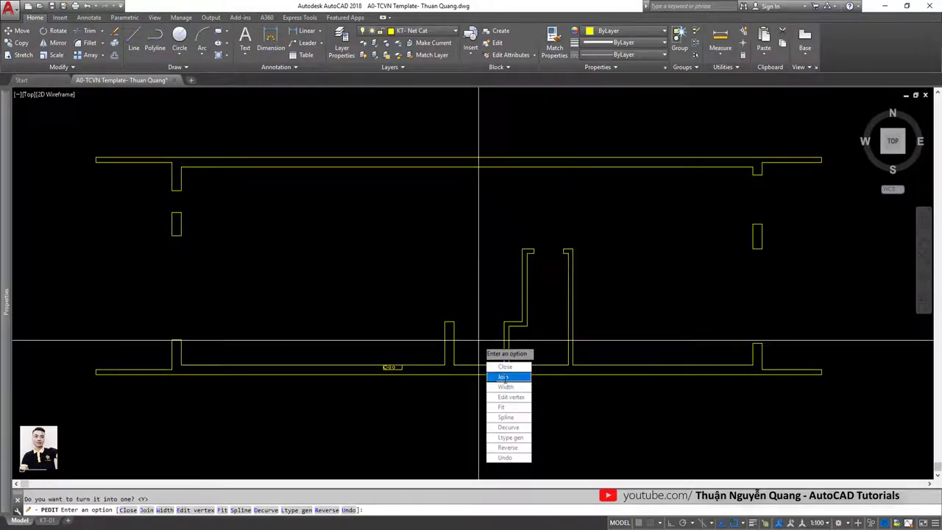
pyautogui.click(505, 377)
pyautogui.click(882, 417)
pyautogui.click(101, 279)
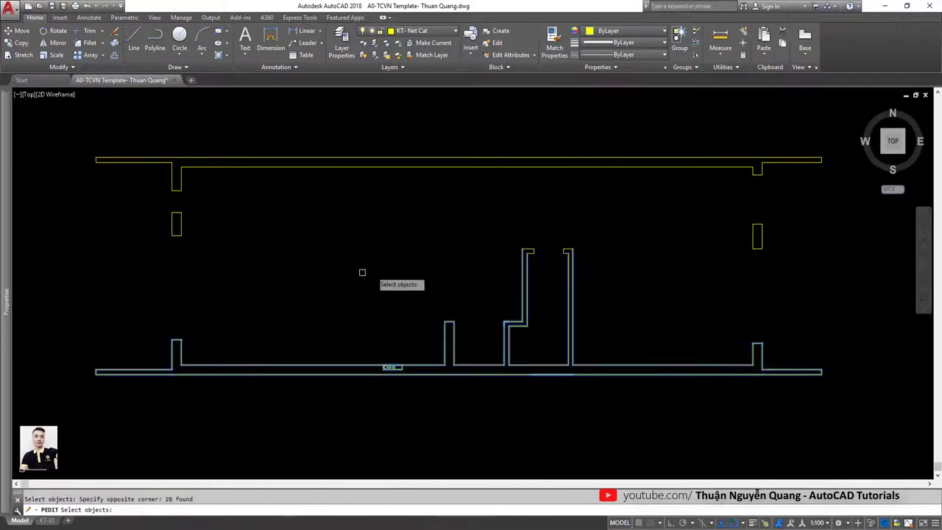
pyautogui.click(599, 224)
pyautogui.click(544, 300)
pyautogui.rightClick(539, 366)
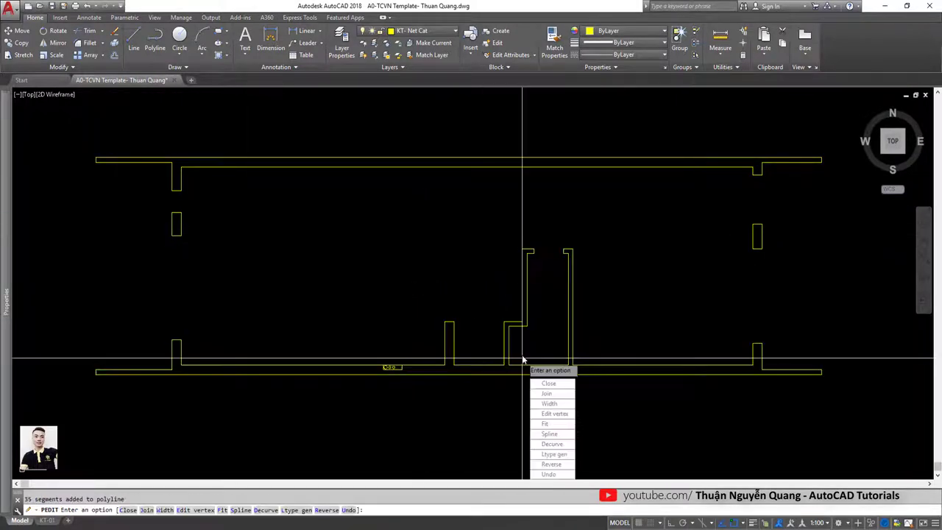
pyautogui.click(543, 373)
pyautogui.press('Return')
# Clear the selection and window-select the left wall stub
pyautogui.scroll(3, 354, 365)
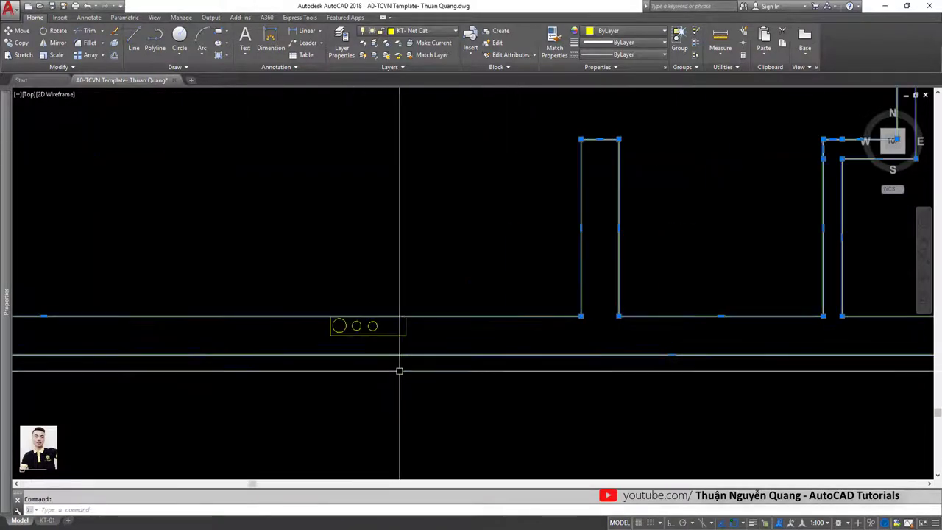
pyautogui.press('Escape')
pyautogui.scroll(-2, 469, 343)
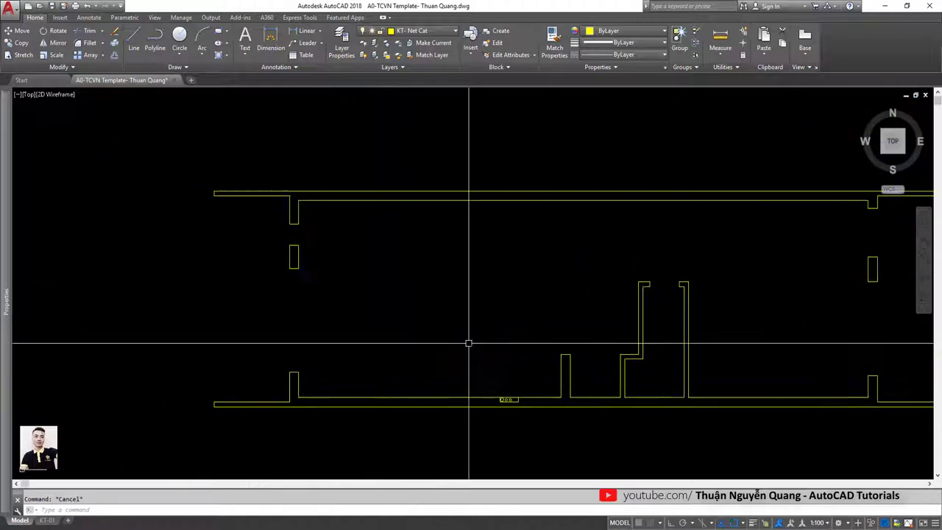
pyautogui.click(290, 258)
pyautogui.click(296, 244)
pyautogui.scroll(5, 299, 242)
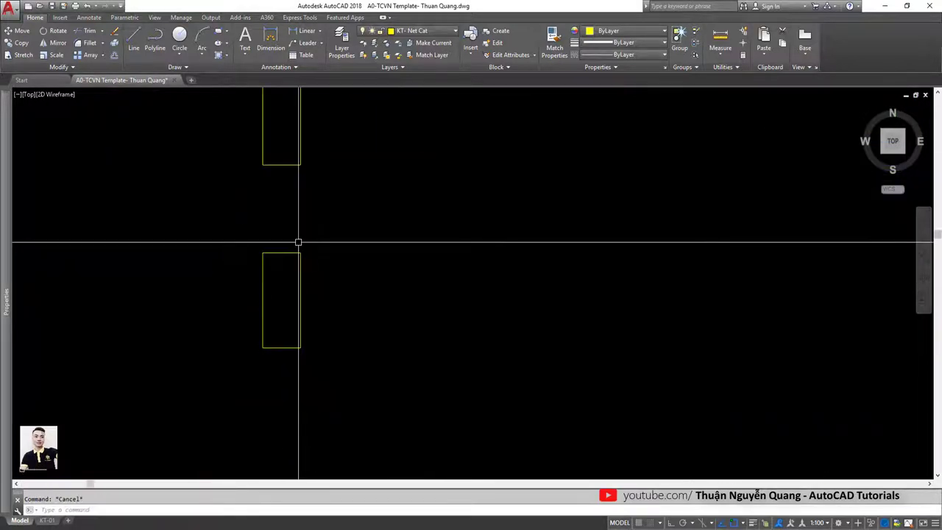
pyautogui.write('pe')
# Join the left wall stub's edges into a single polyline and verify it
pyautogui.press('Return')
pyautogui.click(303, 273)
pyautogui.press('Return')
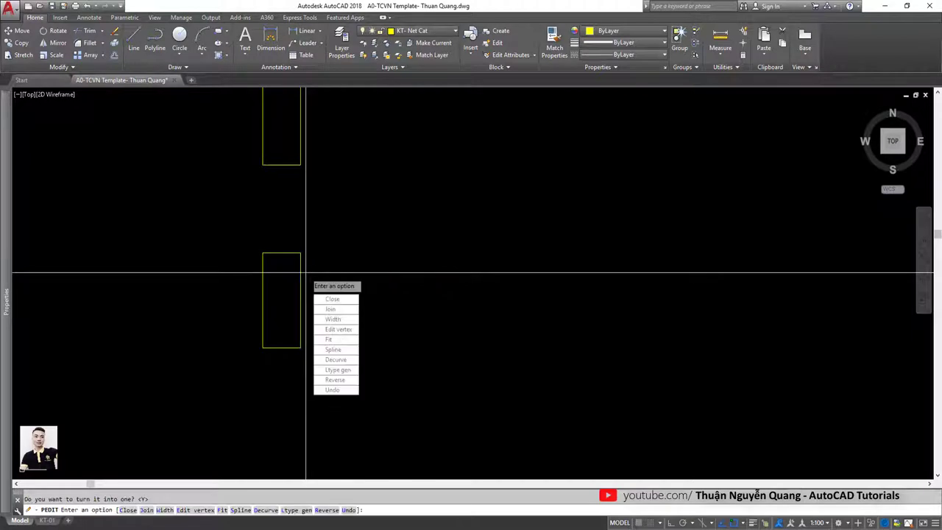
pyautogui.click(330, 310)
pyautogui.click(317, 223)
pyautogui.click(240, 358)
pyautogui.press('Return')
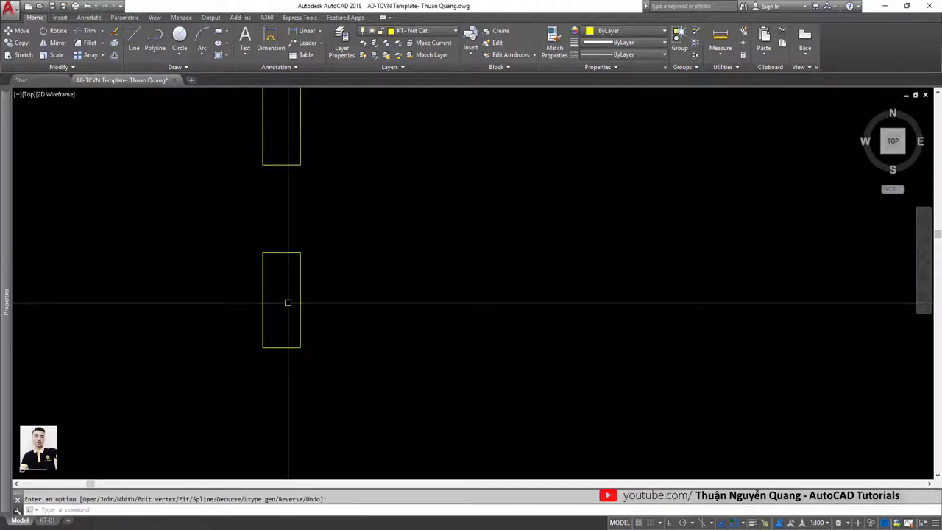
pyautogui.press('Return')
pyautogui.click(299, 290)
pyautogui.scroll(-6, 299, 289)
pyautogui.press('Escape')
# Check the top wall selection, then turn all layers back on with LAYON
pyautogui.click(450, 225)
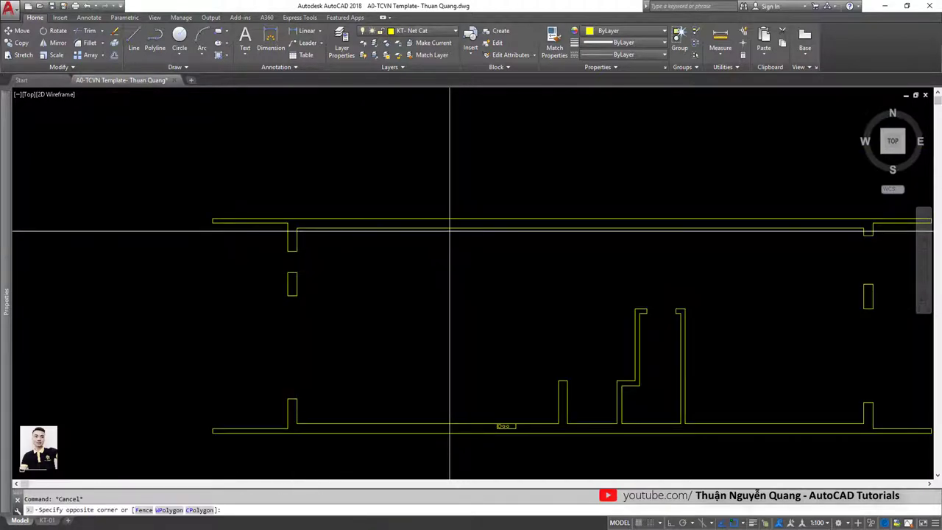
pyautogui.click(419, 231)
pyautogui.moveTo(498, 242); pyautogui.dragTo(381, 242, button='middle')
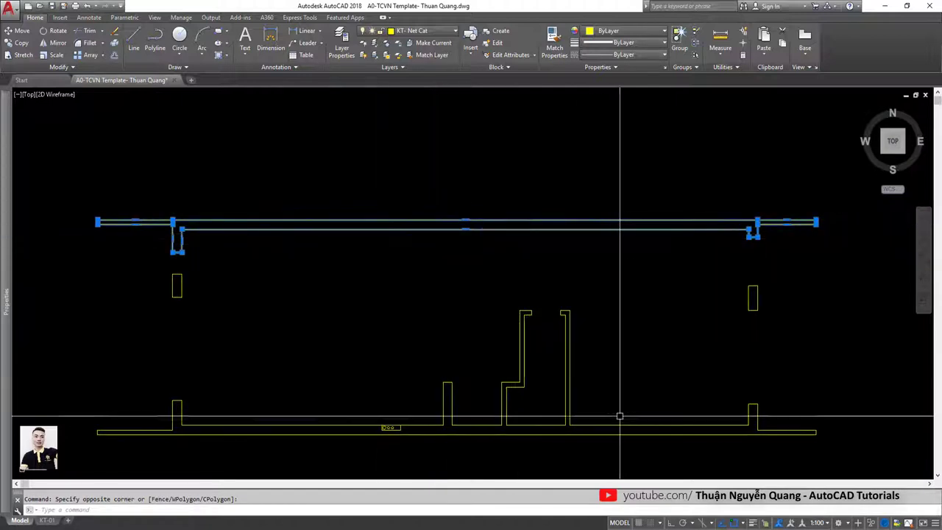
pyautogui.press('Escape')
pyautogui.click(749, 412)
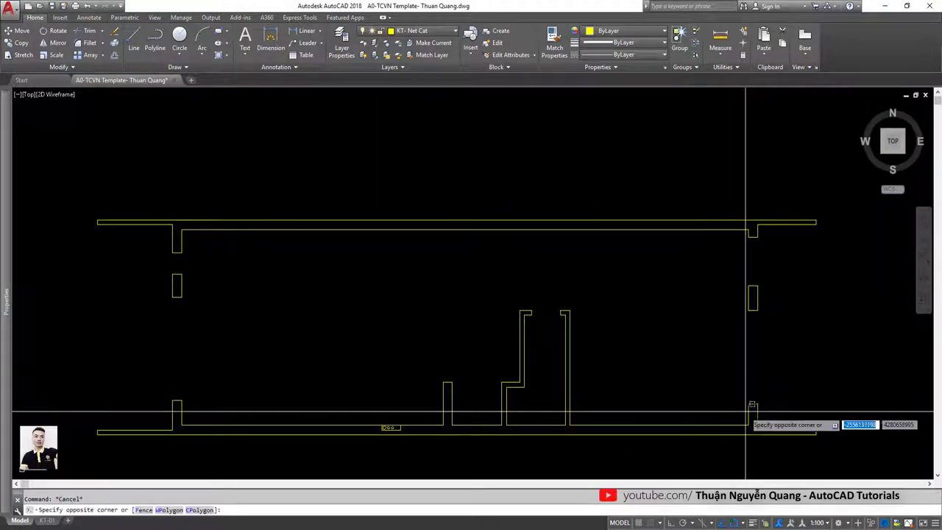
pyautogui.press('Escape')
pyautogui.moveTo(379, 308); pyautogui.dragTo(382, 292, button='middle')
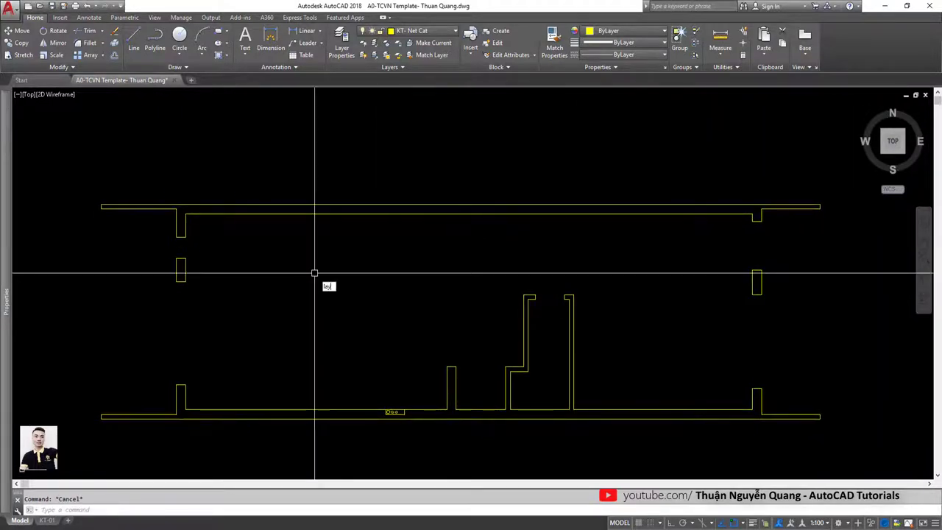
pyautogui.press('Return')
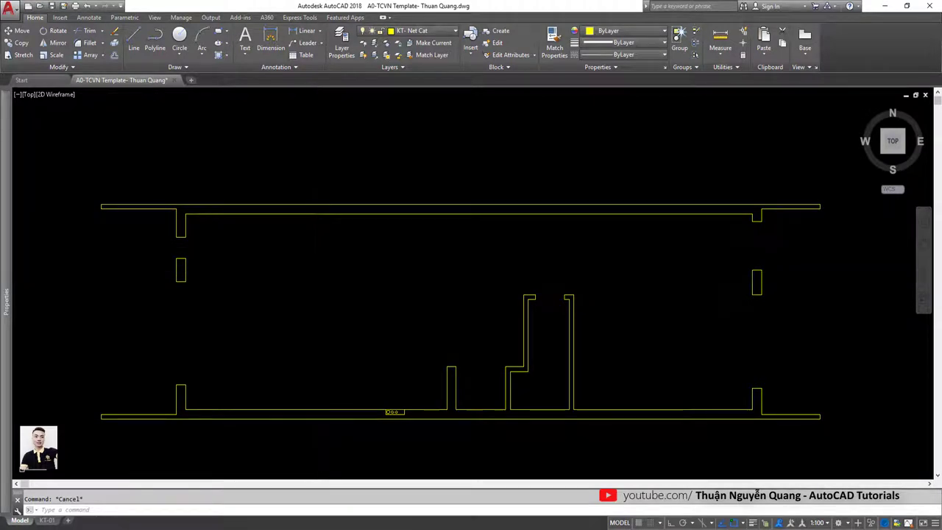
# Select a top wall and the red column hatch, then isolate their layers with LAYISO
pyautogui.scroll(4, 185, 204)
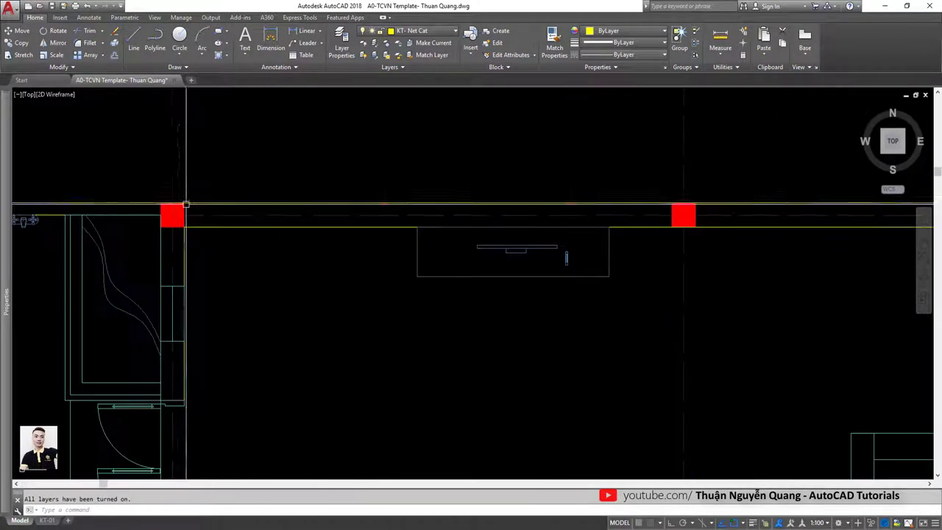
pyautogui.click(229, 203)
pyautogui.scroll(4, 171, 212)
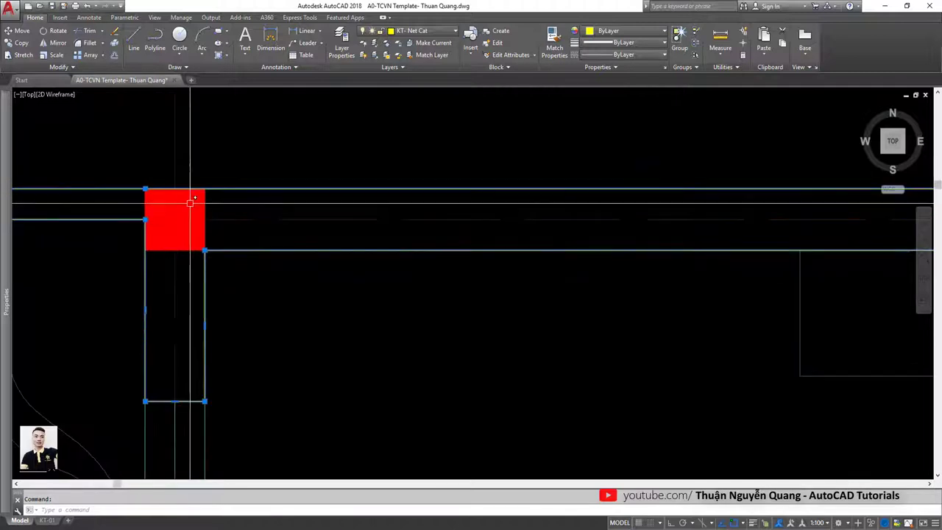
pyautogui.click(209, 208)
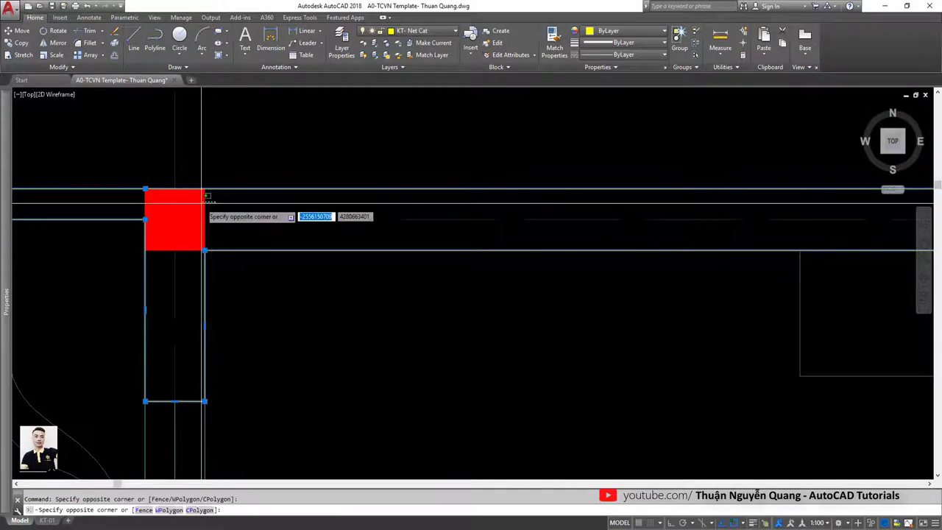
pyautogui.click(207, 209)
pyautogui.write('LA')
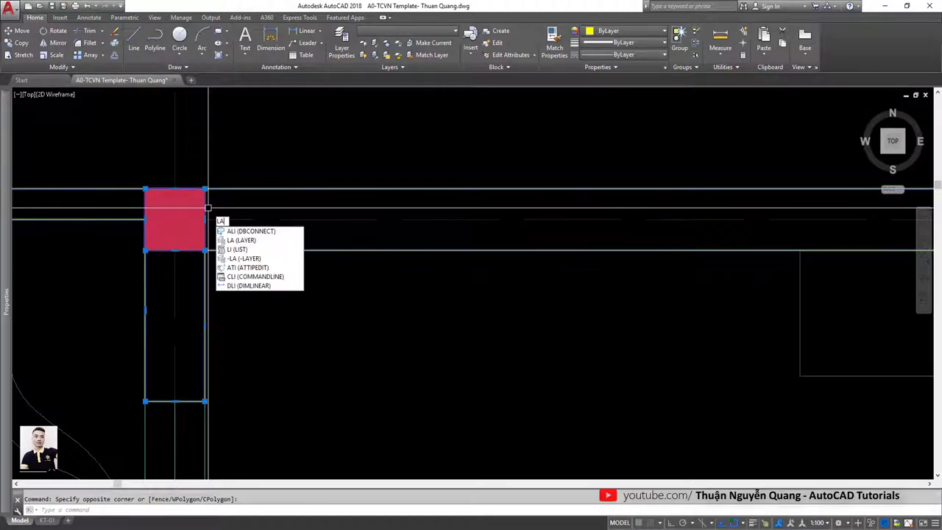
pyautogui.write('YISO')
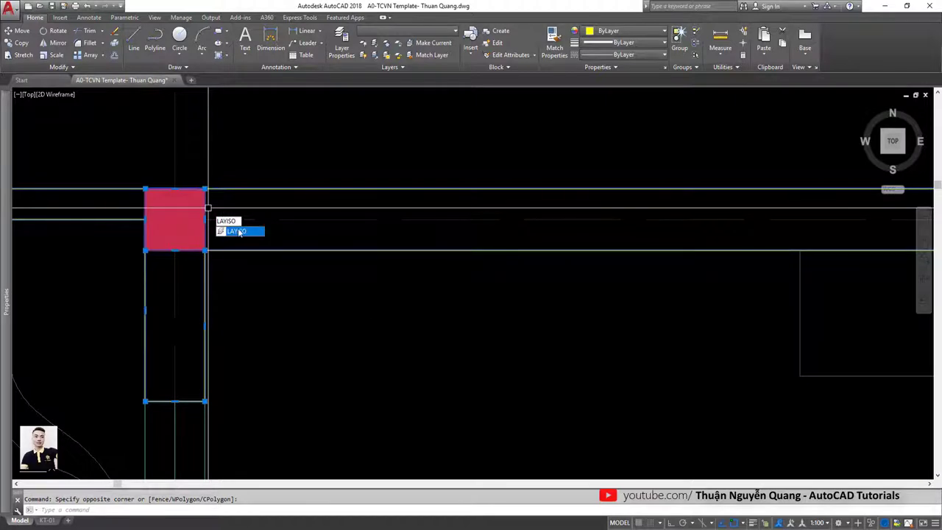
pyautogui.press('Return')
# Pan to frame the whole isolated wall-and-column plan
pyautogui.scroll(-5, 280, 189)
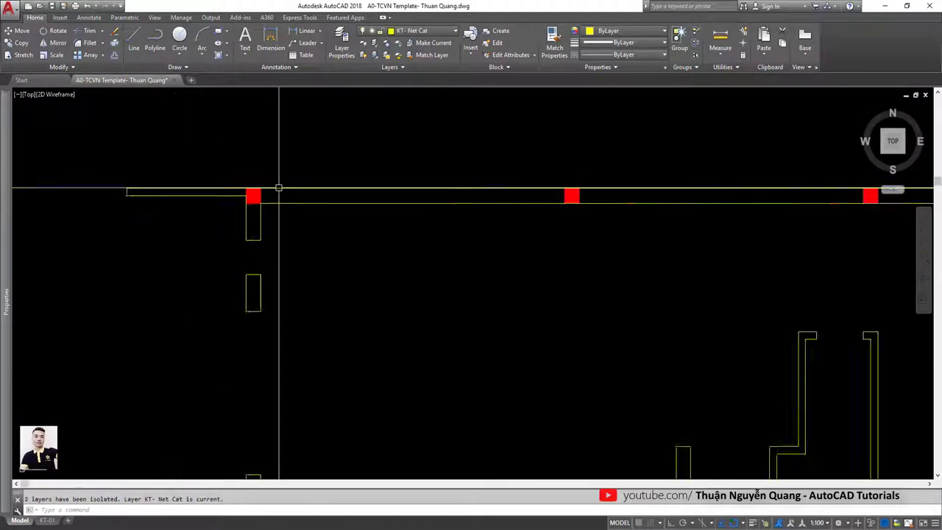
pyautogui.scroll(-2, 406, 219)
pyautogui.moveTo(405, 219); pyautogui.dragTo(304, 218, button='middle')
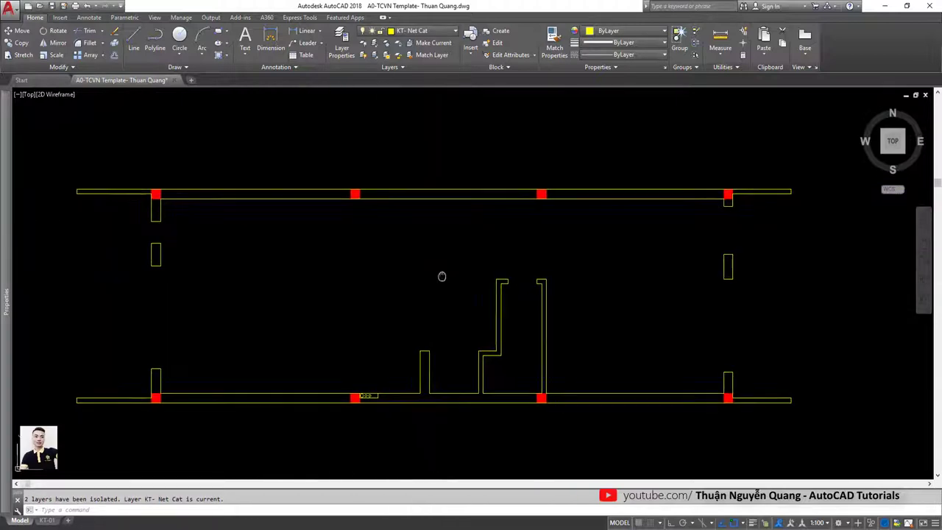
pyautogui.moveTo(442, 273); pyautogui.dragTo(396, 281, button='middle')
pyautogui.click(347, 192)
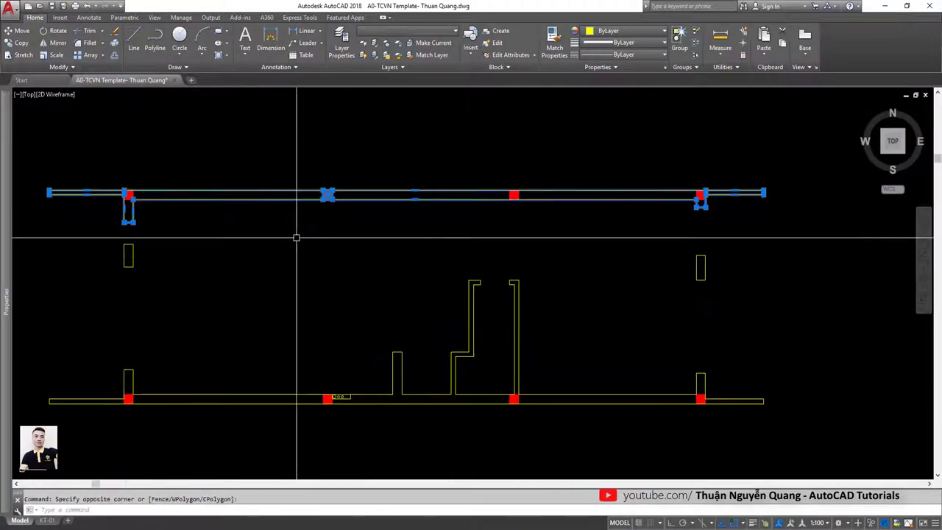
pyautogui.press('Escape')
pyautogui.moveTo(321, 254); pyautogui.dragTo(340, 254, button='middle')
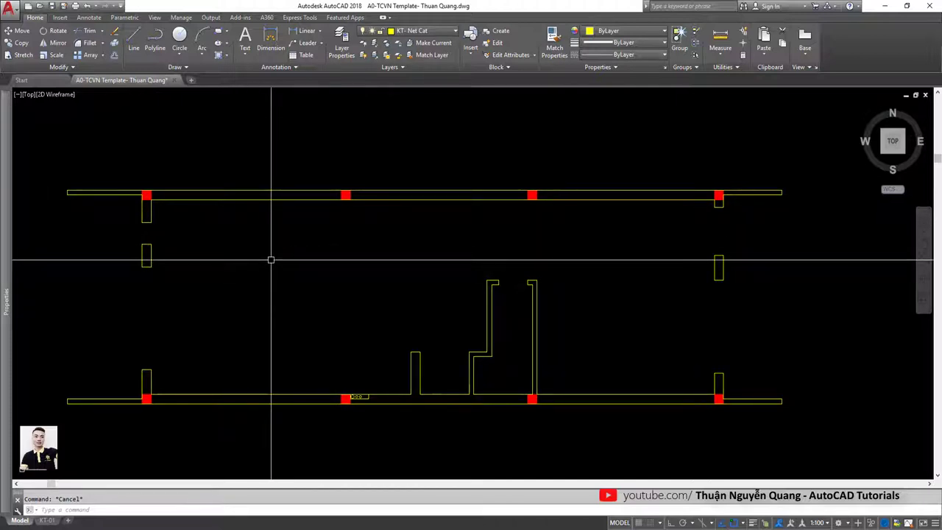
pyautogui.click(426, 31)
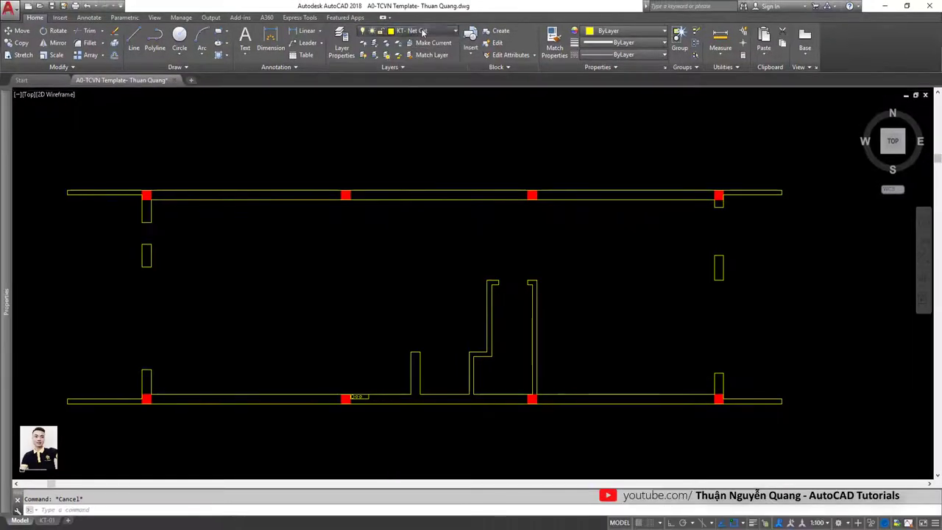
# Make KT- Hatch the current layer
pyautogui.click(409, 30)
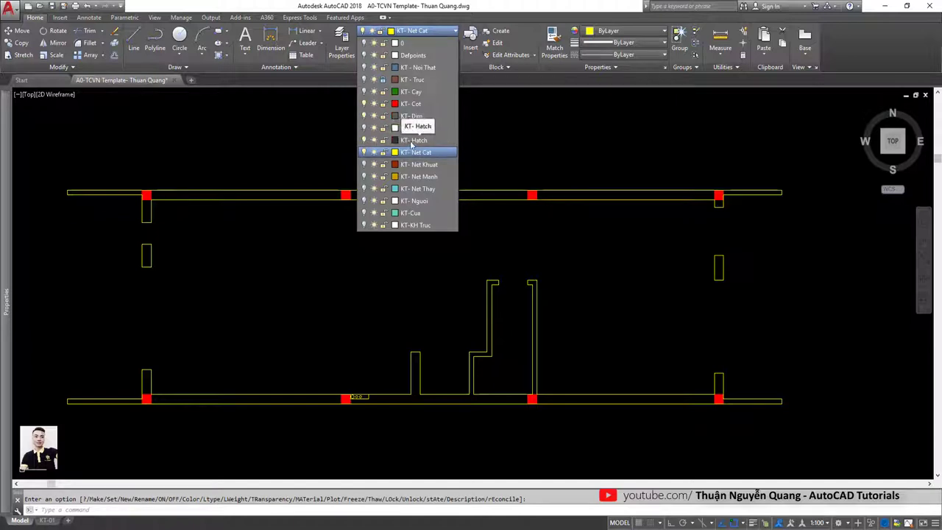
pyautogui.click(419, 140)
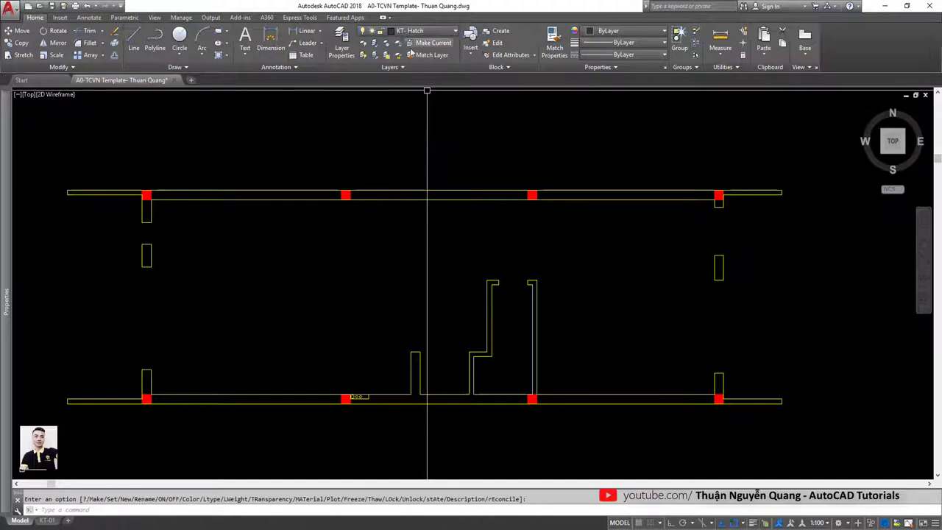
pyautogui.click(414, 33)
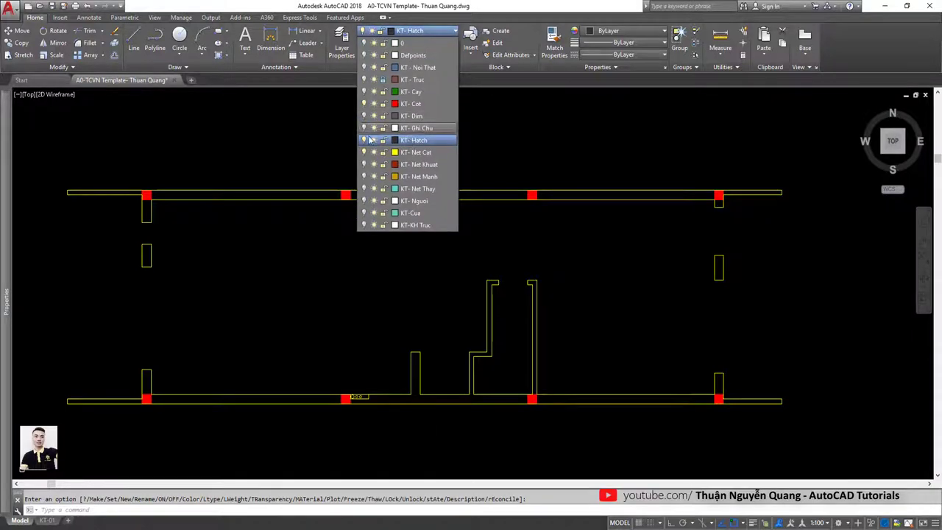
pyautogui.click(297, 175)
pyautogui.moveTo(253, 164); pyautogui.dragTo(288, 170, button='middle')
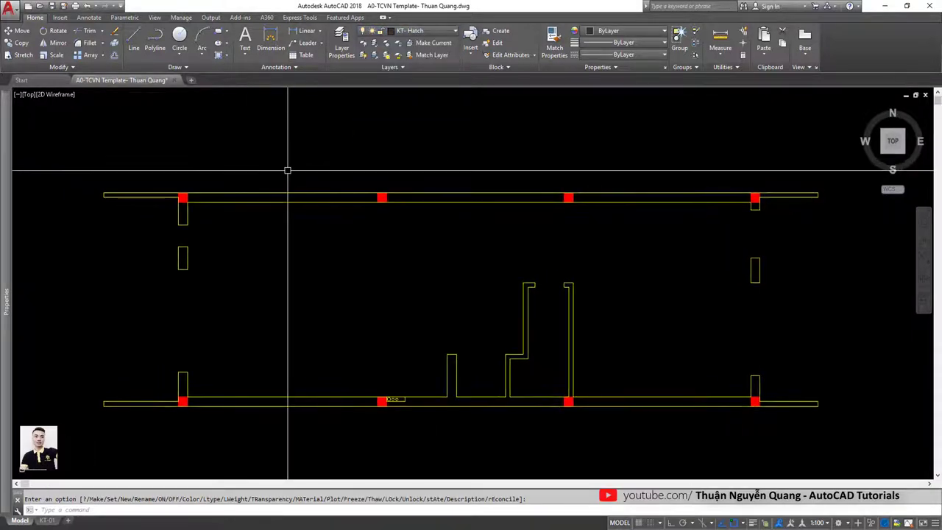
# Start the HATCH command with the H alias
pyautogui.write('h')
pyautogui.click(318, 194)
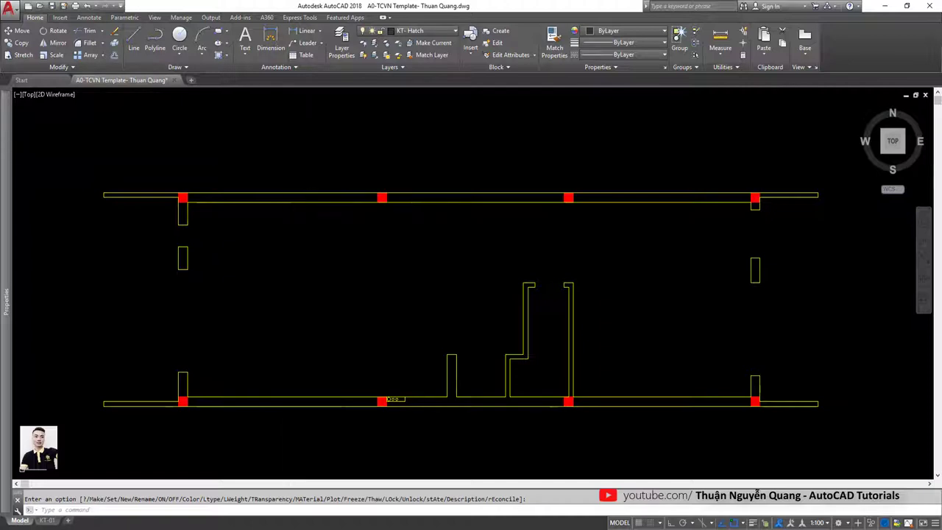
pyautogui.write('h')
pyautogui.press('Return')
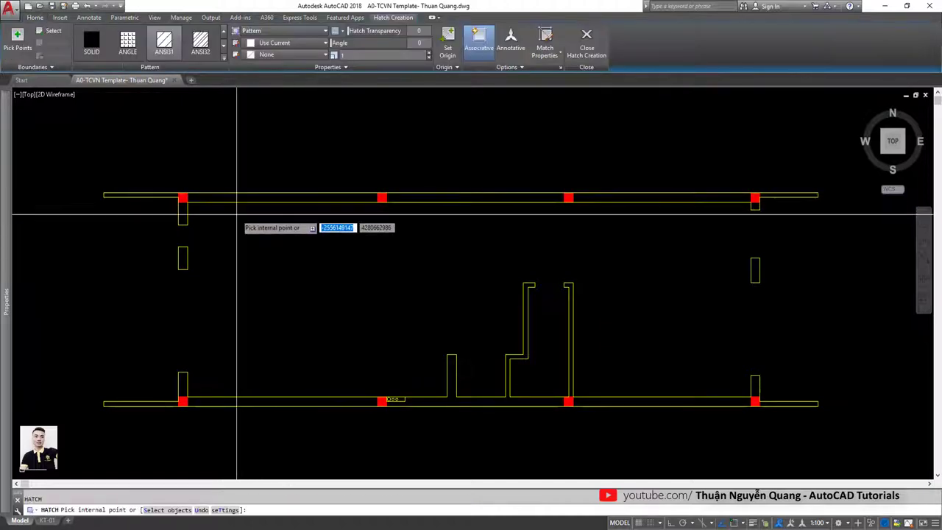
# Choose the ANSI31 hatch pattern at scale 50, then cancel the hatch command
pyautogui.click(224, 60)
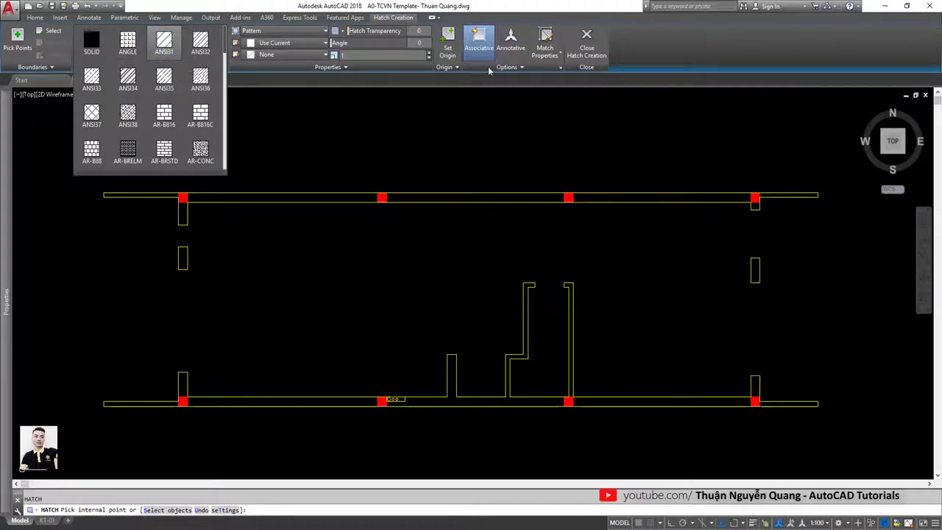
pyautogui.click(561, 68)
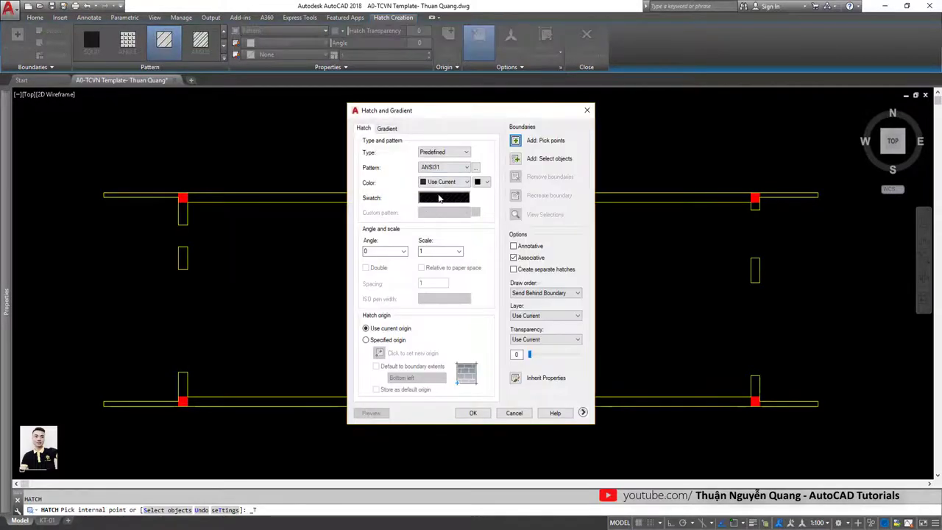
pyautogui.click(475, 169)
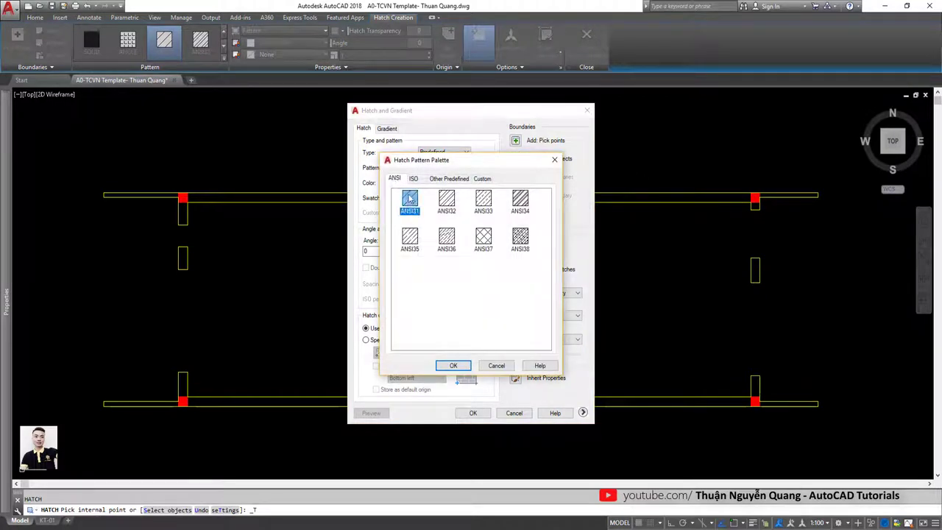
pyautogui.click(455, 366)
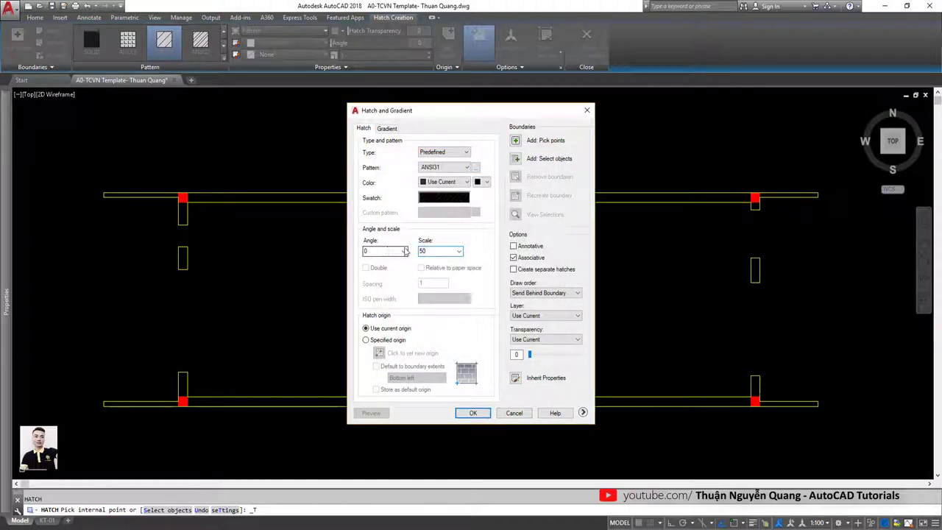
pyautogui.click(516, 141)
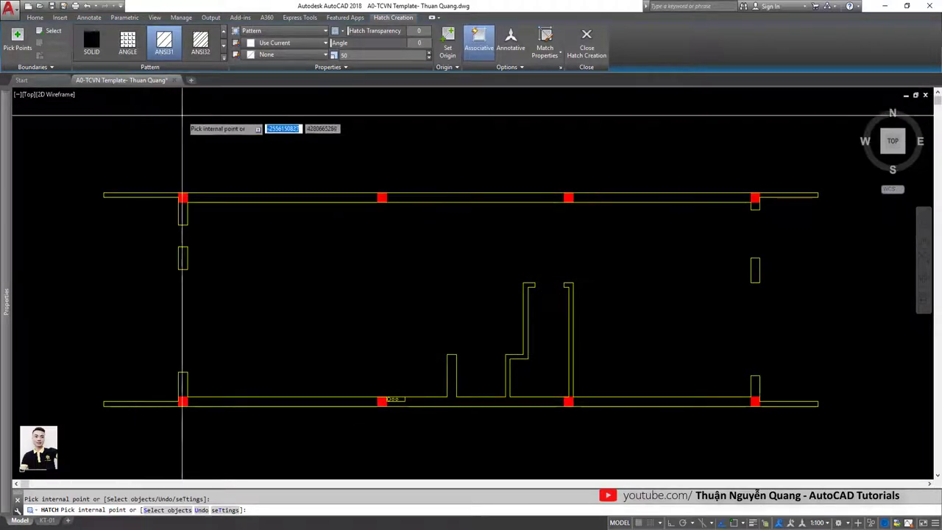
pyautogui.press('Escape')
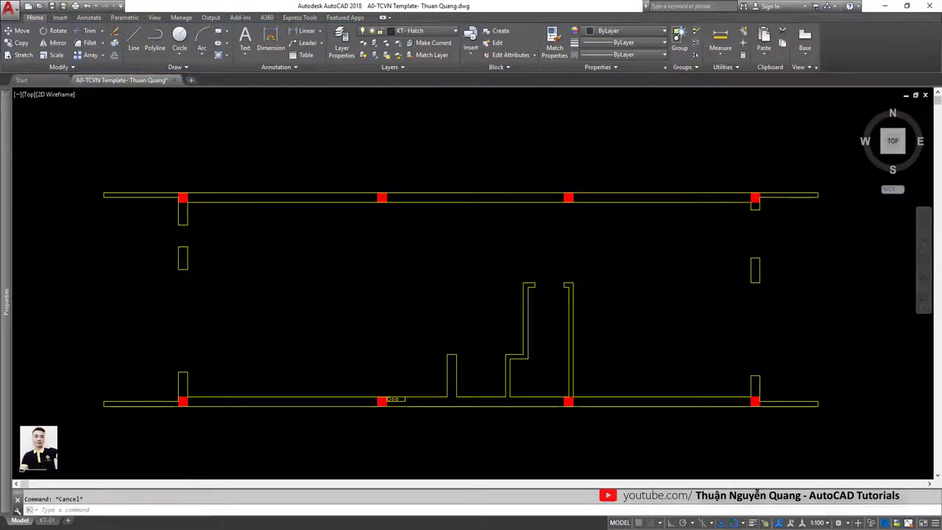
# Place a trial hatch in the top wall strip, then select and delete it
pyautogui.press('Return')
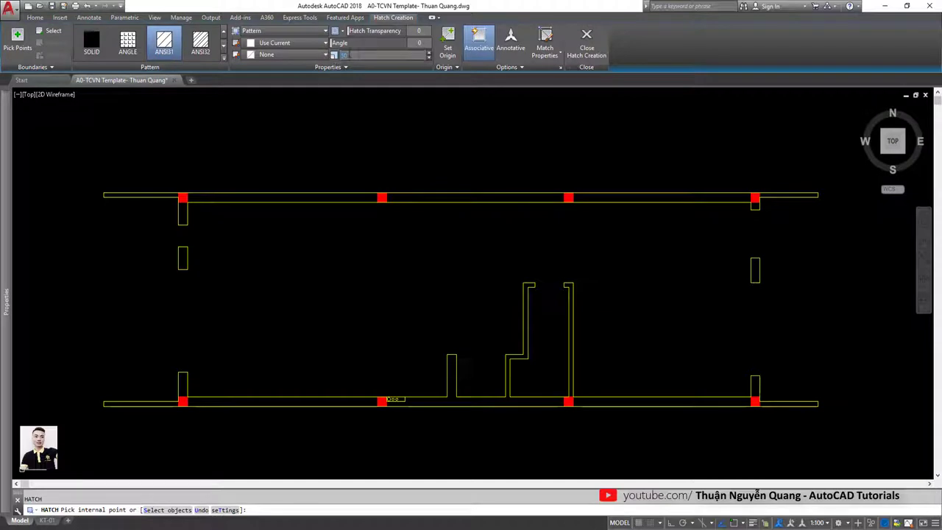
pyautogui.click(19, 41)
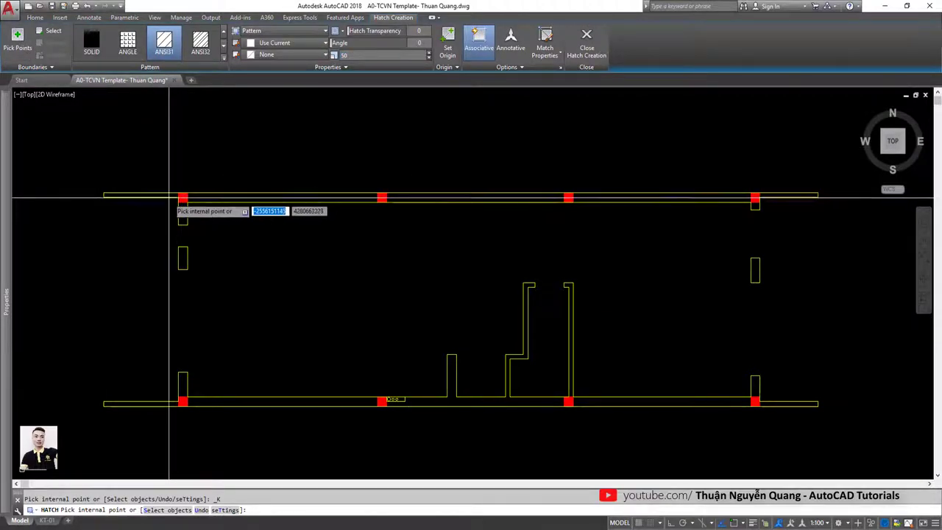
pyautogui.scroll(4, 197, 197)
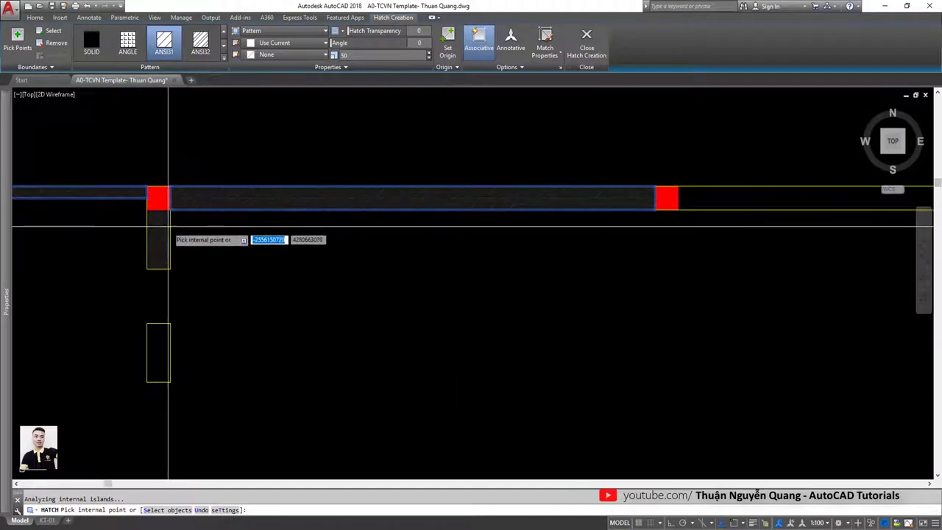
pyautogui.scroll(-4, 165, 230)
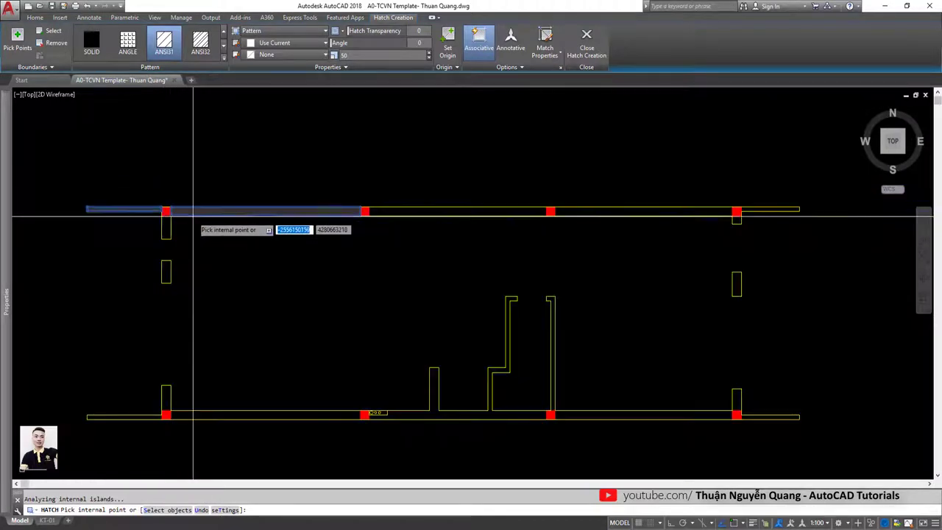
pyautogui.scroll(4, 165, 210)
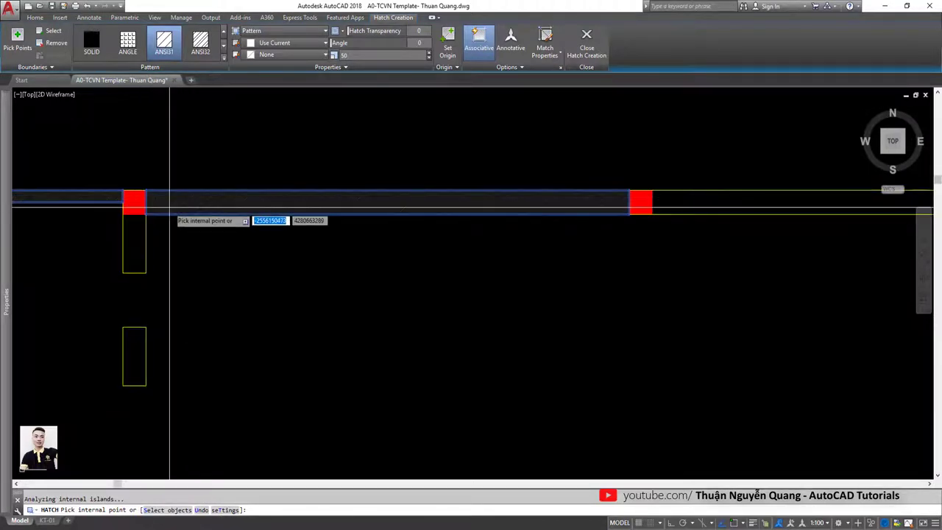
pyautogui.scroll(3, 219, 204)
pyautogui.scroll(-3, 237, 204)
pyautogui.click(239, 205)
pyautogui.press('Return')
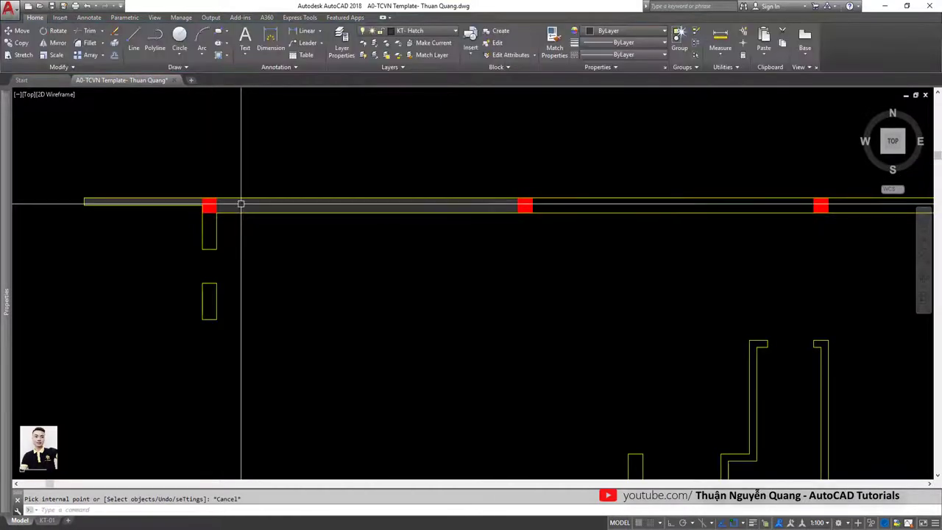
pyautogui.click(239, 206)
pyautogui.press('Delete')
pyautogui.scroll(-3, 286, 175)
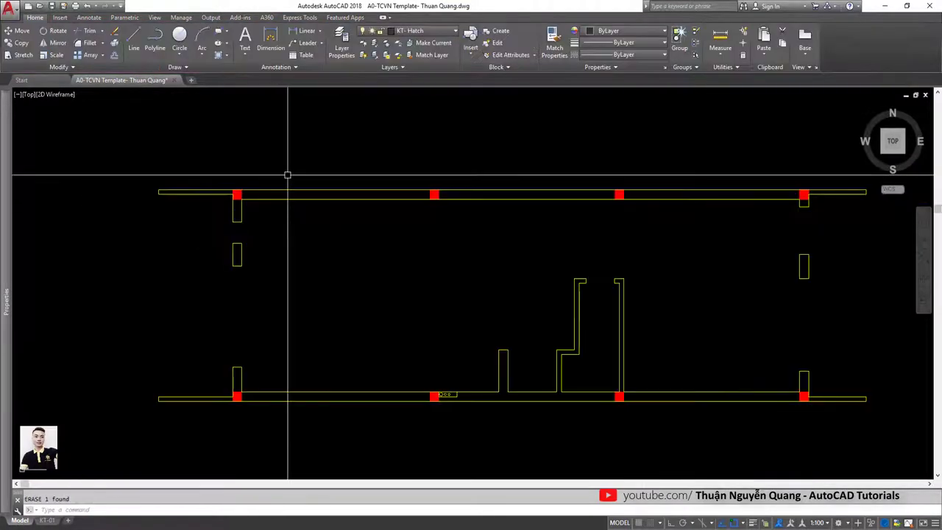
# Start an ANSI31 scale-200 hatch and pick inside the top-left wall strip and column
pyautogui.write('h')
pyautogui.press('Return')
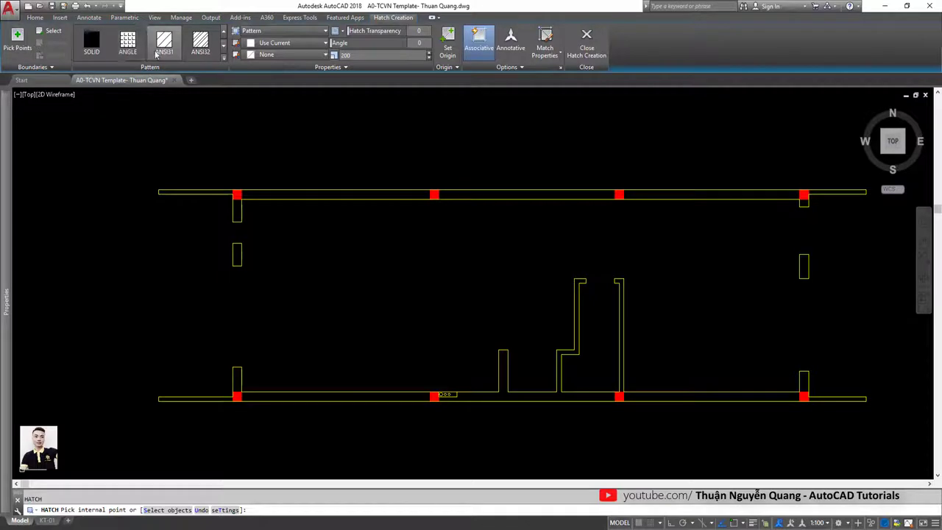
pyautogui.click(17, 41)
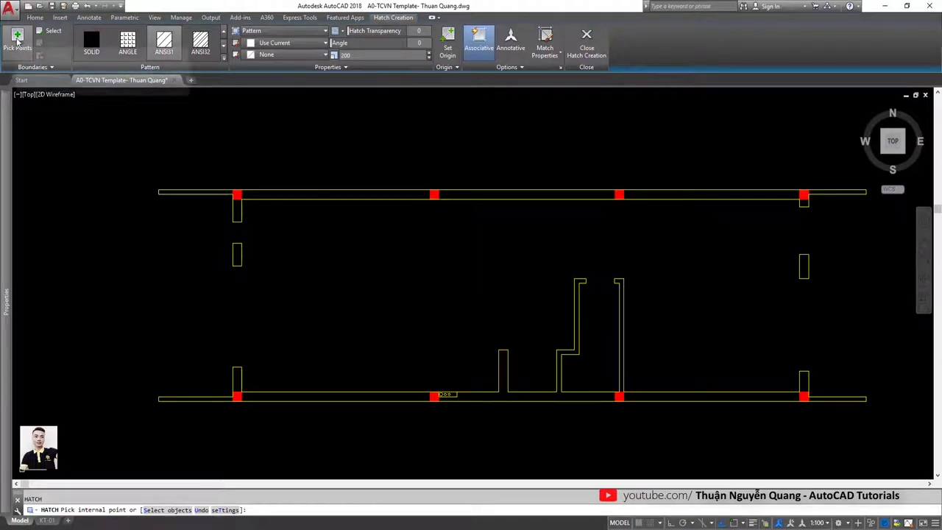
pyautogui.scroll(2, 214, 192)
pyautogui.scroll(2, 215, 192)
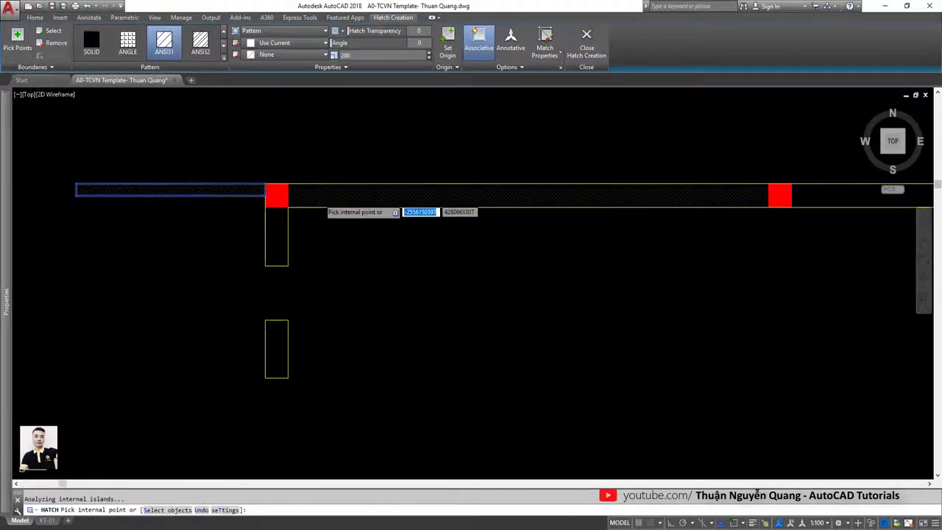
pyautogui.click(275, 225)
pyautogui.scroll(-4, 275, 218)
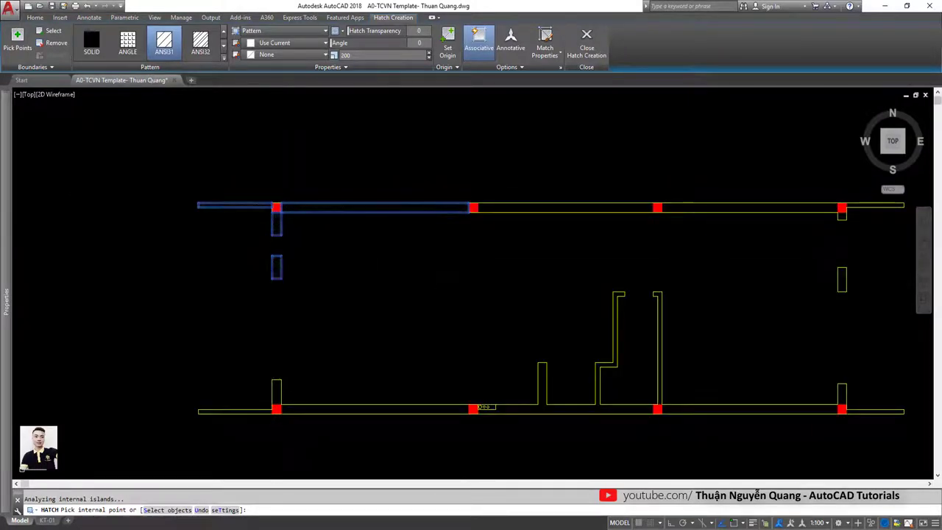
pyautogui.scroll(5, 509, 221)
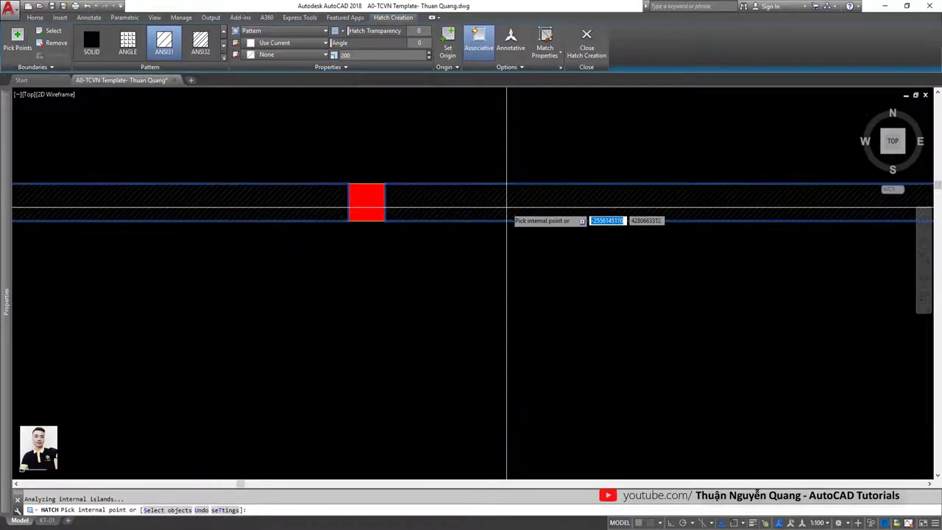
pyautogui.scroll(-5, 510, 221)
pyautogui.scroll(3, 538, 221)
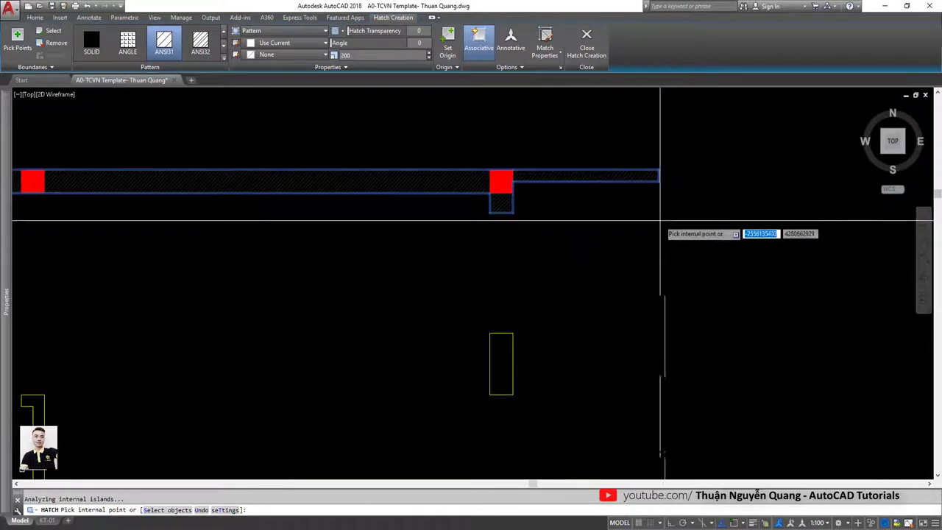
pyautogui.scroll(1, 515, 185)
pyautogui.scroll(3, 529, 183)
pyautogui.scroll(-6, 528, 182)
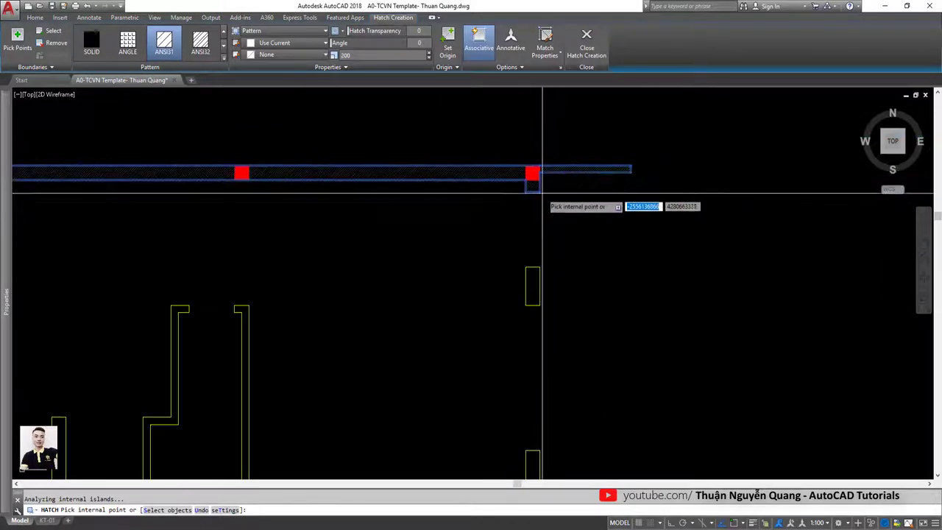
pyautogui.scroll(-2, 538, 243)
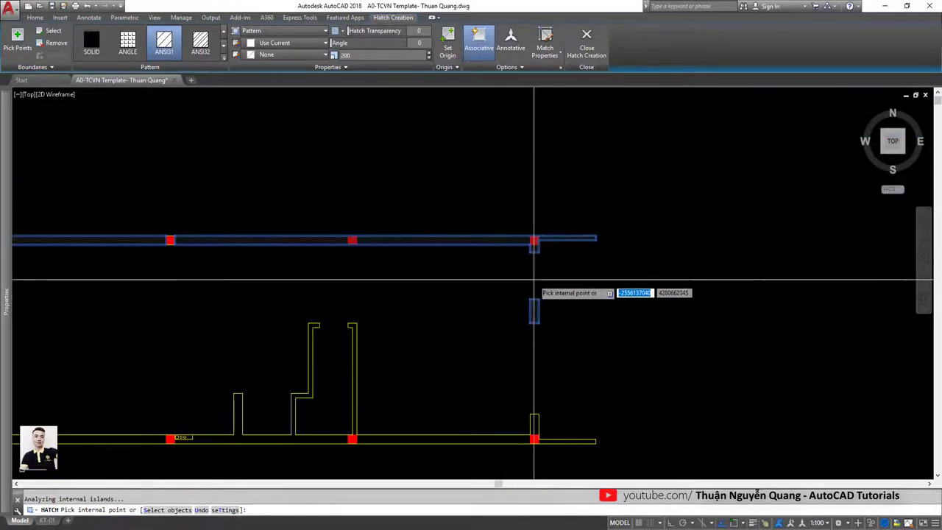
# Pick the short wall strip and small right column after a failed bottom-band pick
pyautogui.moveTo(535, 401); pyautogui.dragTo(637, 299, button='middle')
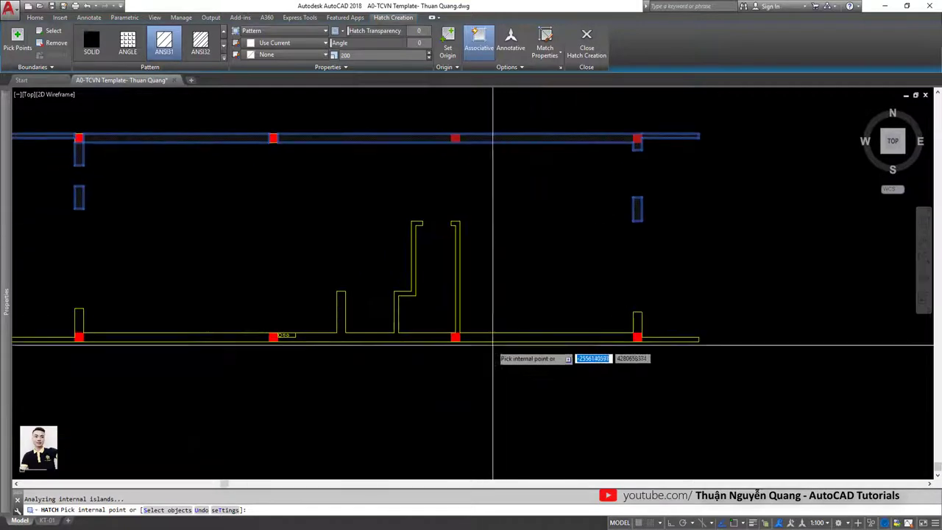
pyautogui.scroll(4, 598, 348)
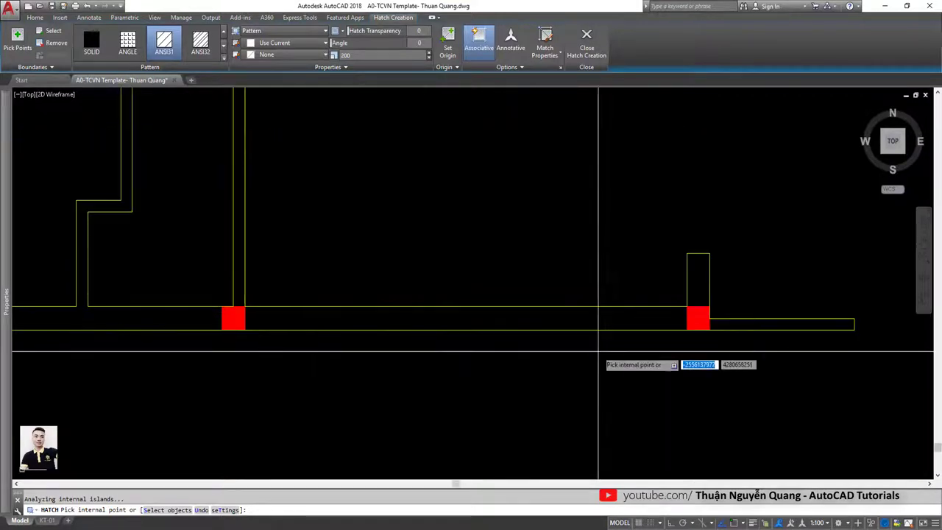
pyautogui.click(621, 321)
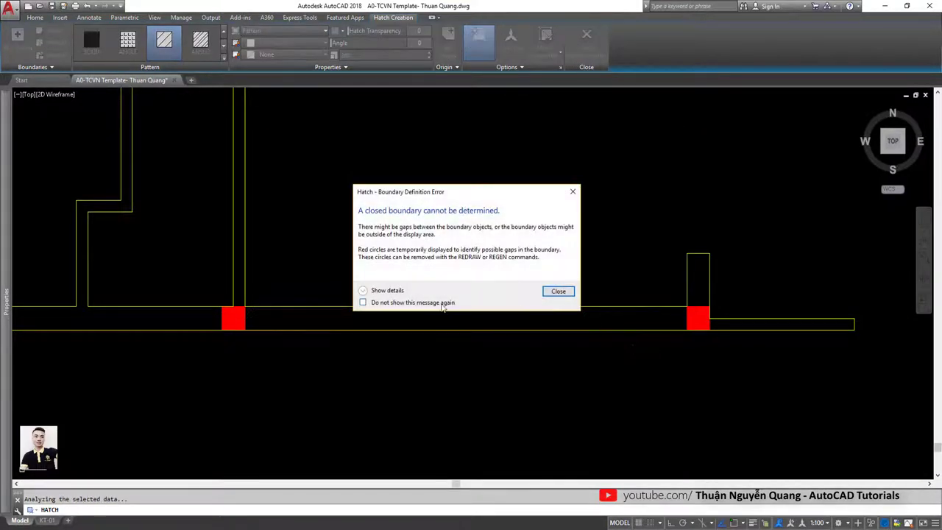
pyautogui.click(561, 292)
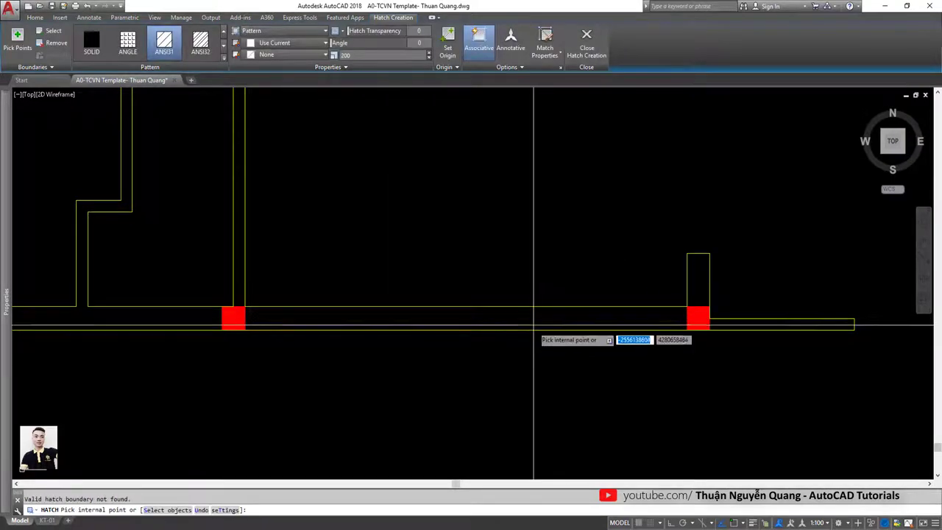
pyautogui.scroll(-2, 526, 323)
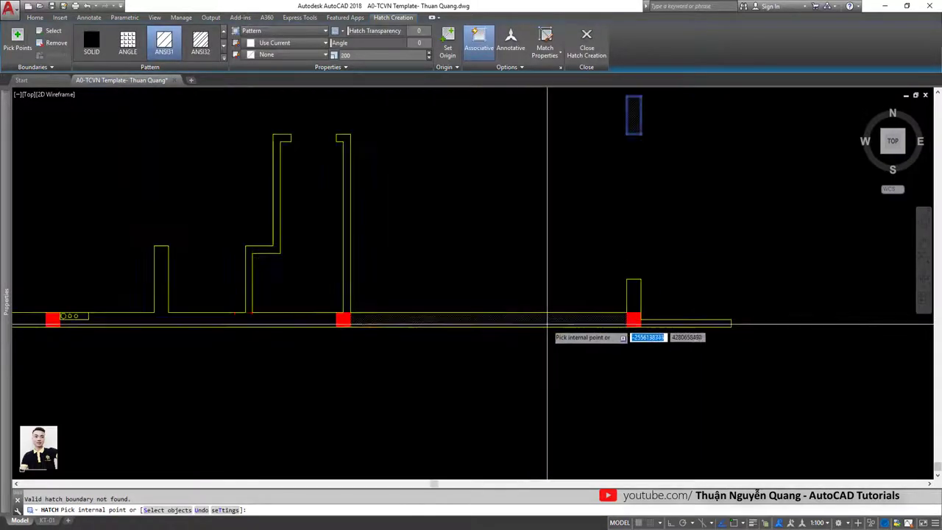
pyautogui.click(642, 324)
pyautogui.click(635, 310)
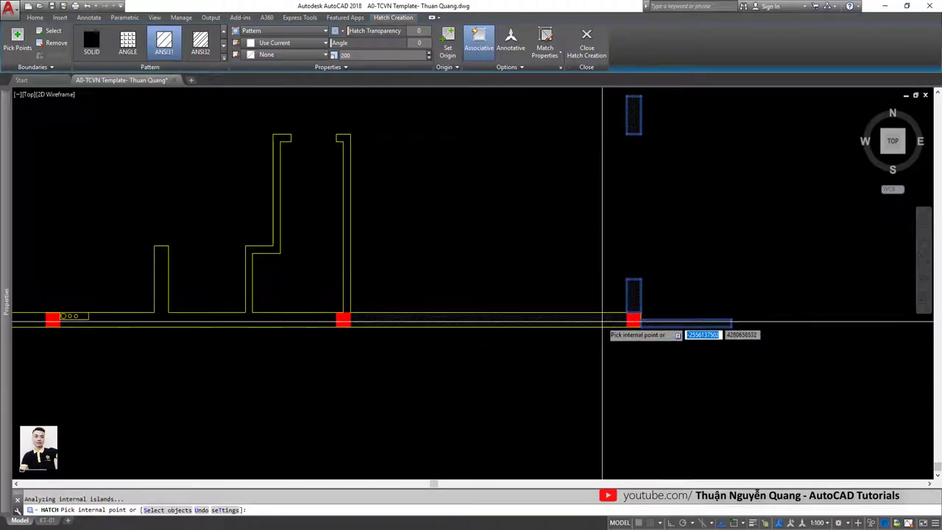
# Pick the bottom stepped walls, bottom-right column, upper-left column and left bottom wall segment
pyautogui.scroll(-2, 555, 320)
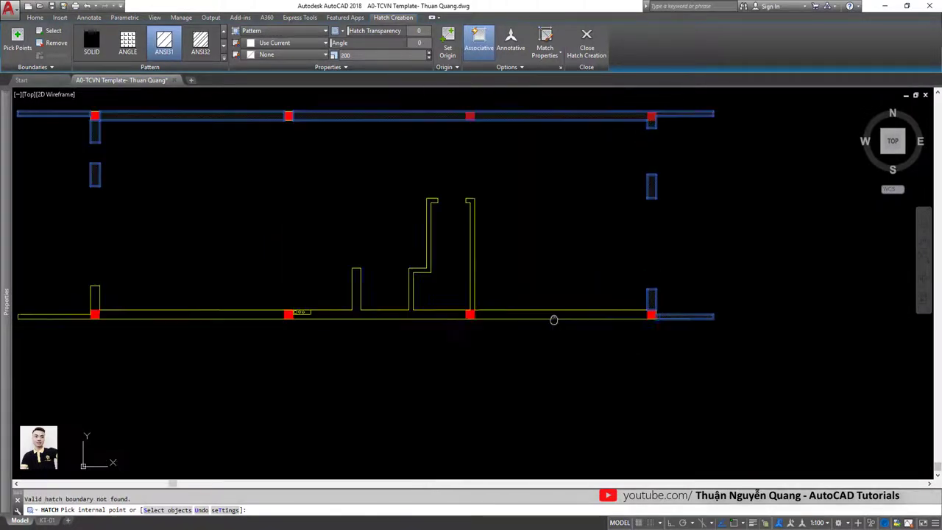
pyautogui.click(440, 314)
pyautogui.moveTo(440, 314); pyautogui.dragTo(529, 326, button='middle')
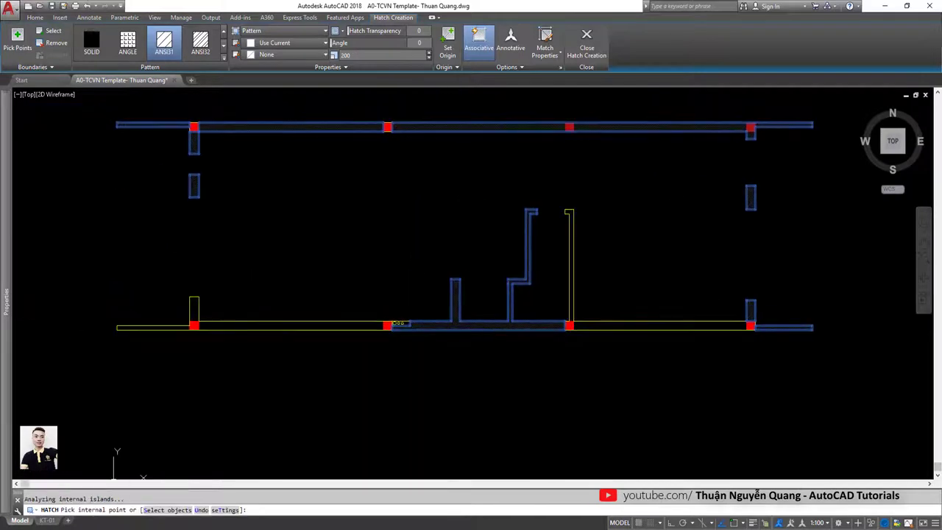
pyautogui.scroll(2, 555, 280)
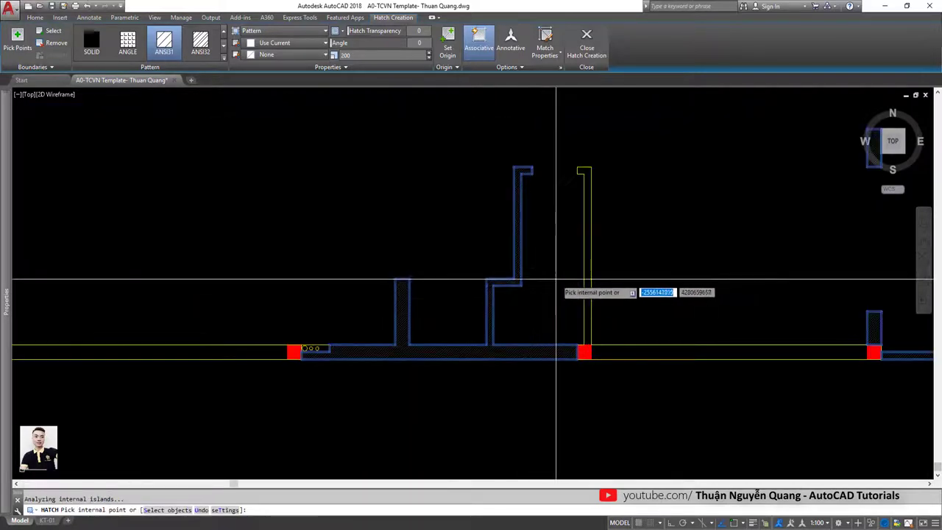
pyautogui.click(588, 300)
pyautogui.scroll(-2, 441, 321)
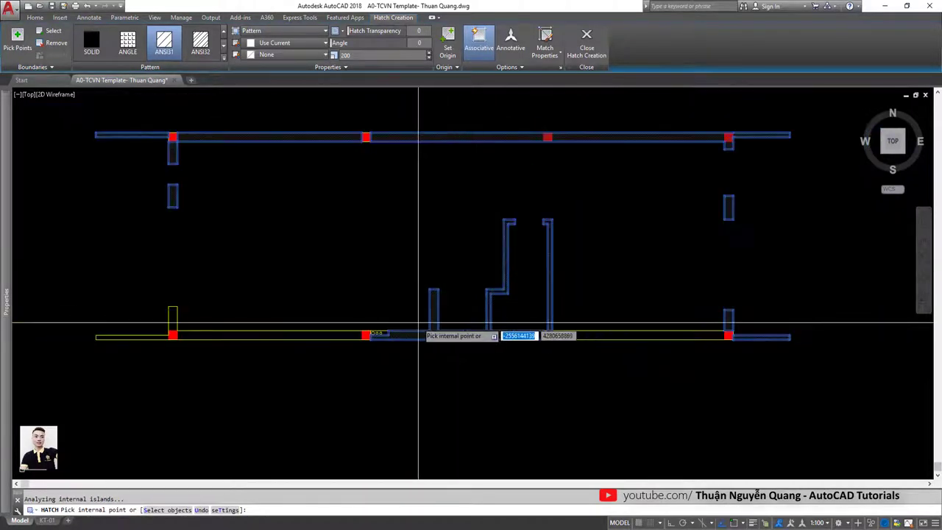
pyautogui.moveTo(418, 321); pyautogui.dragTo(370, 315, button='middle')
pyautogui.scroll(3, 391, 272)
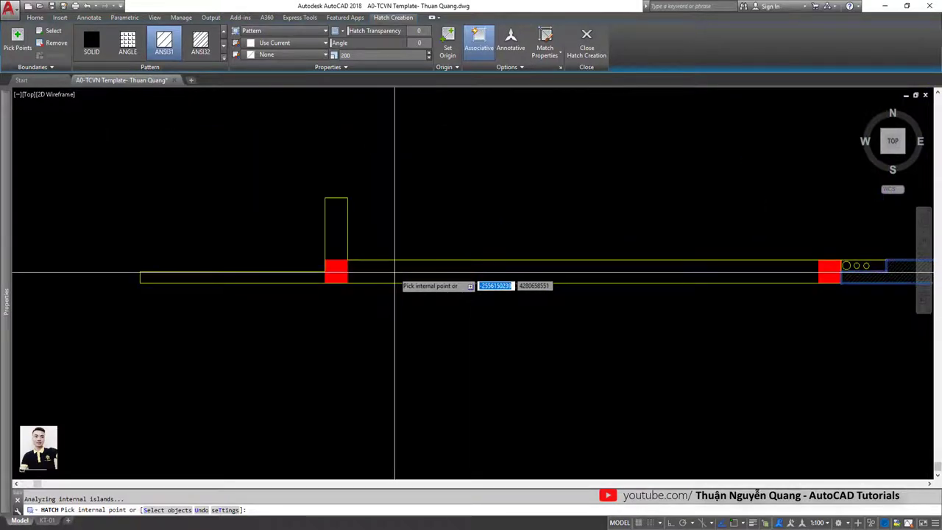
pyautogui.click(336, 231)
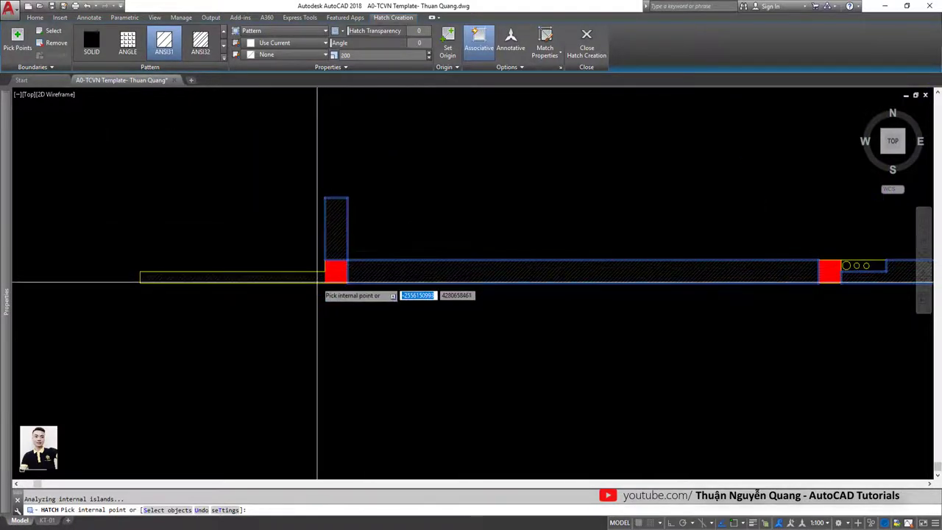
pyautogui.click(302, 279)
pyautogui.scroll(-4, 298, 282)
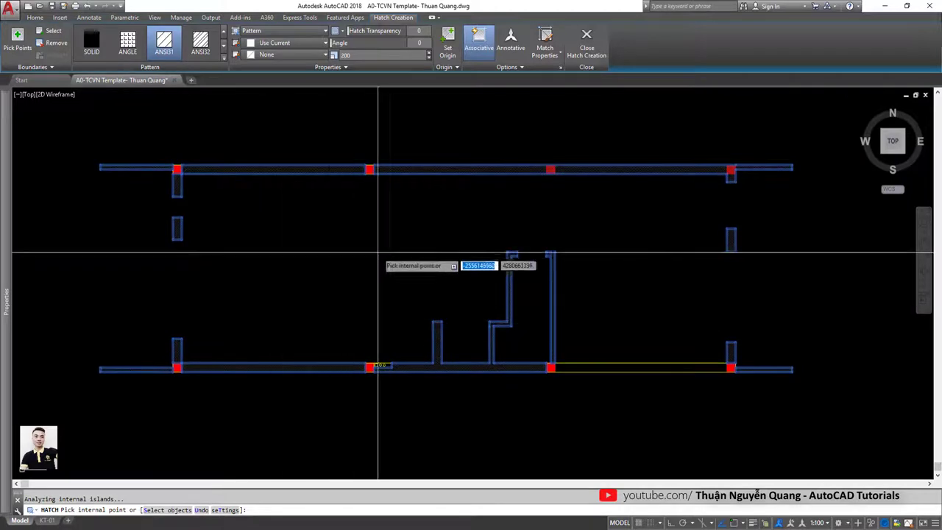
pyautogui.press('Return')
pyautogui.scroll(4, 652, 169)
pyautogui.scroll(-4, 652, 170)
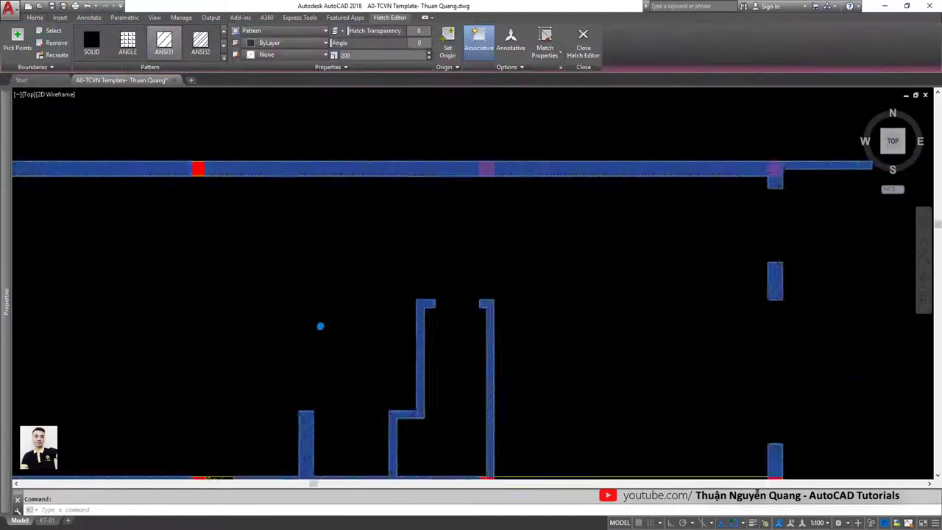
pyautogui.scroll(4, 503, 294)
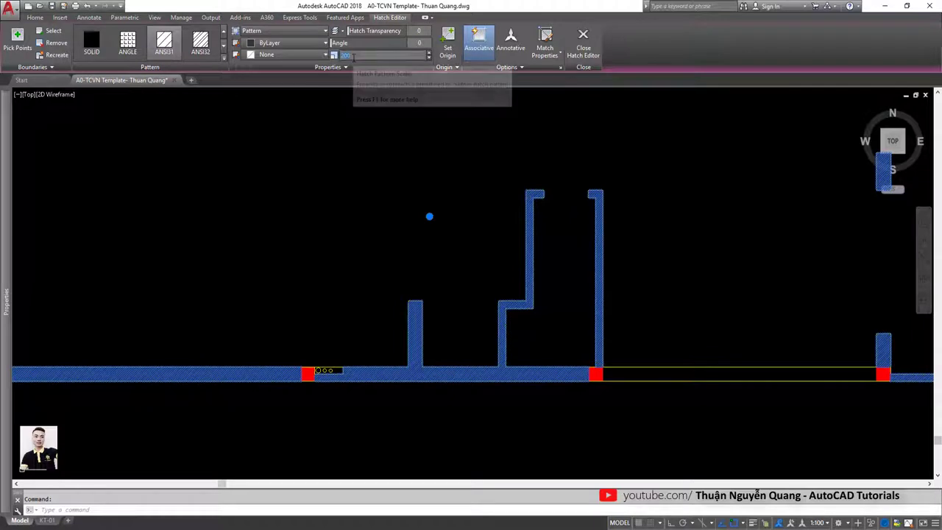
pyautogui.write('30')
pyautogui.press('Return')
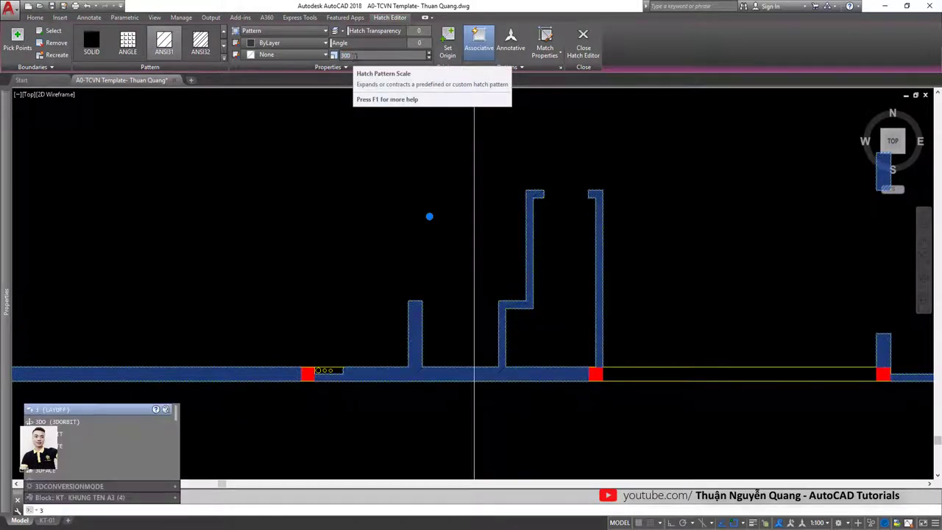
pyautogui.press('Escape')
pyautogui.scroll(-2, 501, 346)
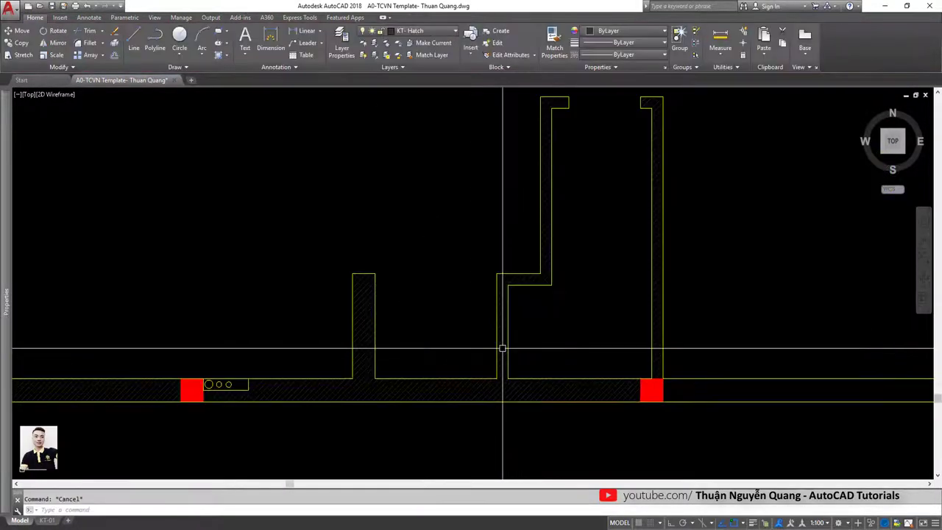
pyautogui.scroll(-2, 524, 348)
pyautogui.scroll(2, 216, 164)
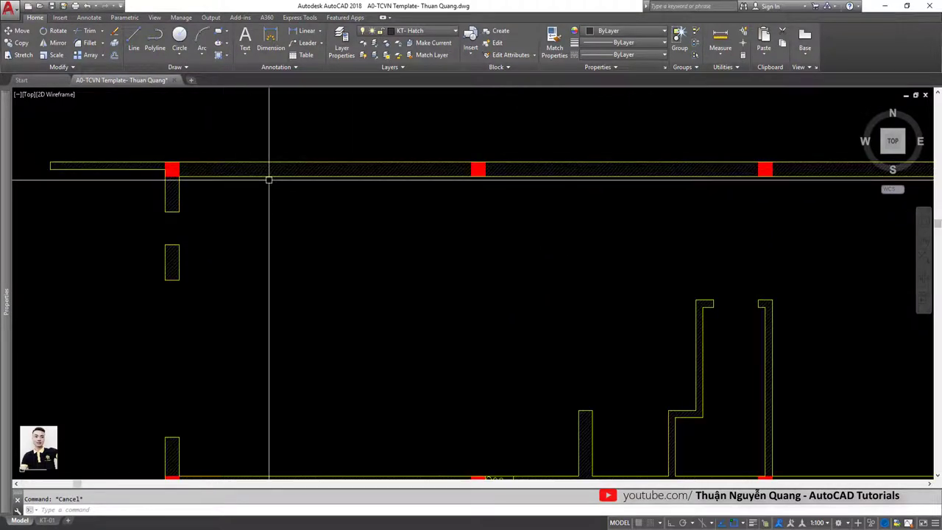
pyautogui.scroll(-2, 269, 179)
pyautogui.scroll(4, 485, 375)
pyautogui.click(641, 355)
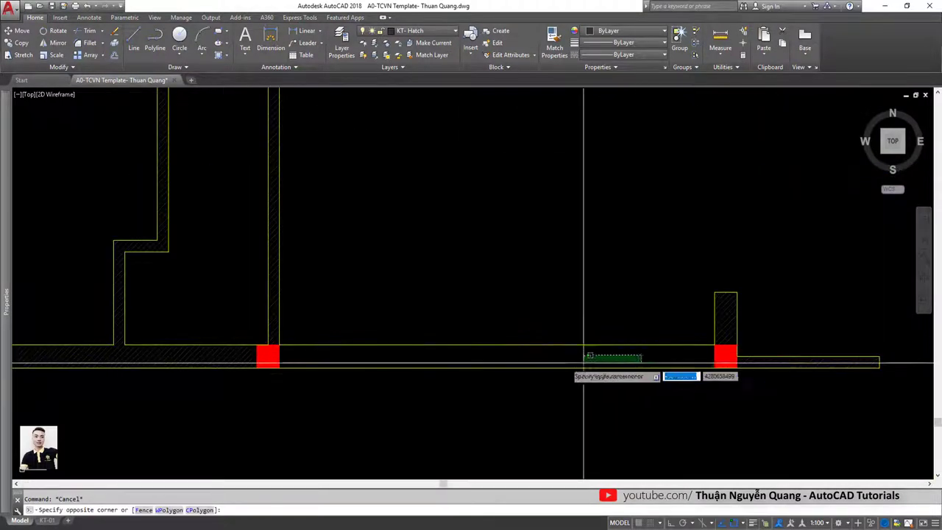
pyautogui.press('Escape')
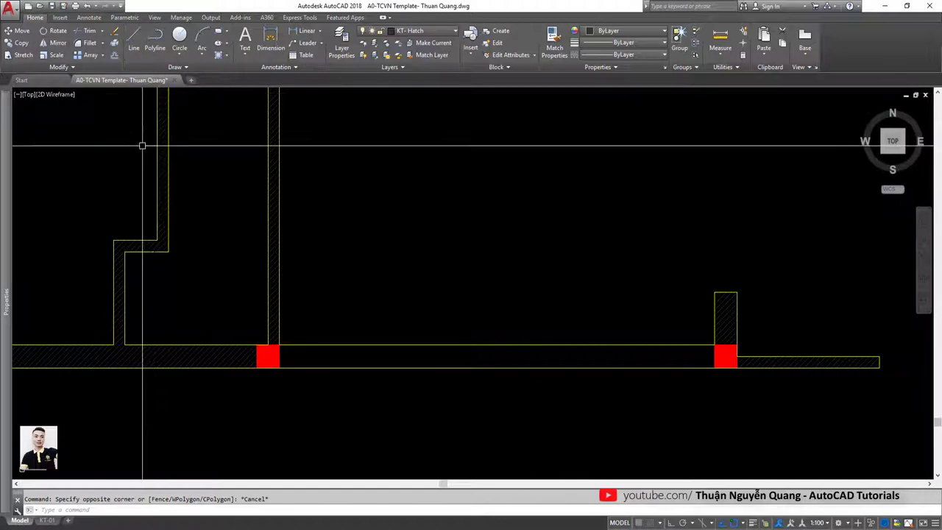
pyautogui.write('h')
pyautogui.press('Return')
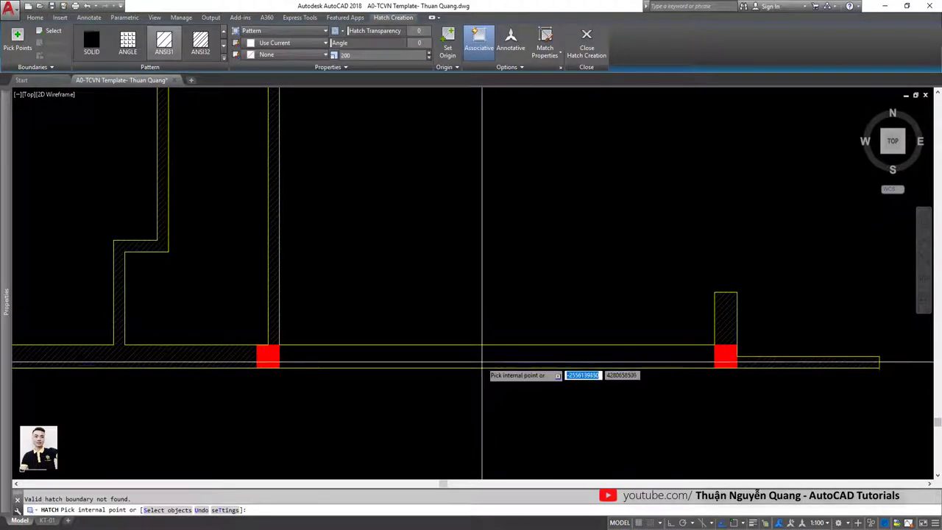
pyautogui.press('Escape')
pyautogui.scroll(2, 677, 363)
pyautogui.scroll(-2, 680, 360)
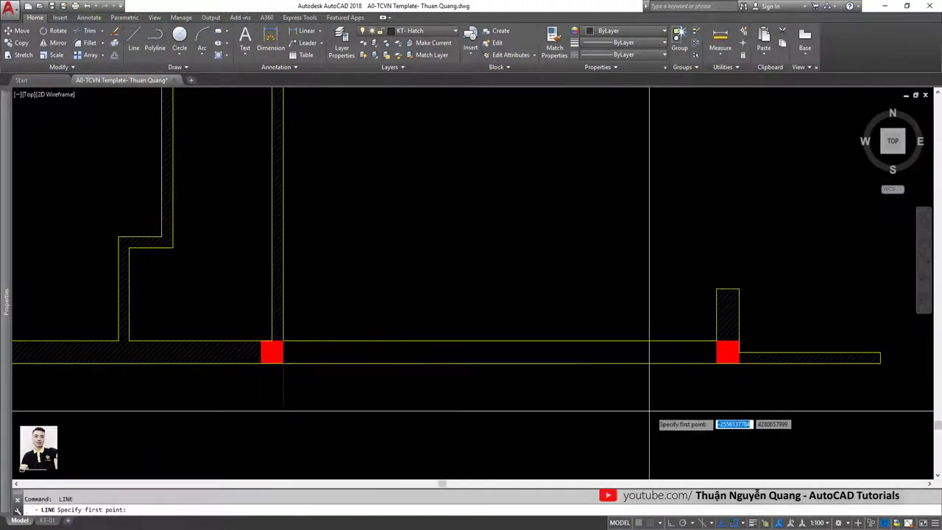
# Close the wall strip with a short line at the right column corner and hatch the lower wall strip
pyautogui.click(717, 363)
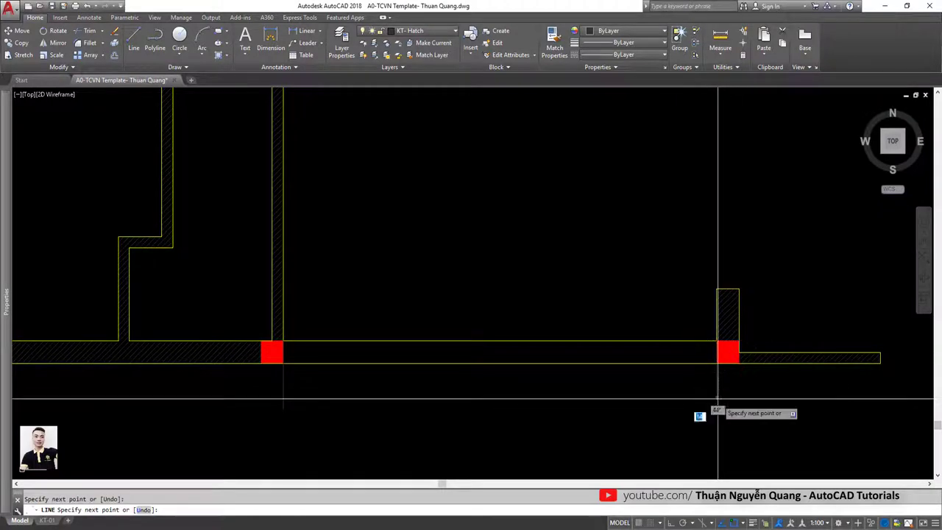
pyautogui.click(718, 398)
pyautogui.press('Return')
pyautogui.write('h')
pyautogui.press('Return')
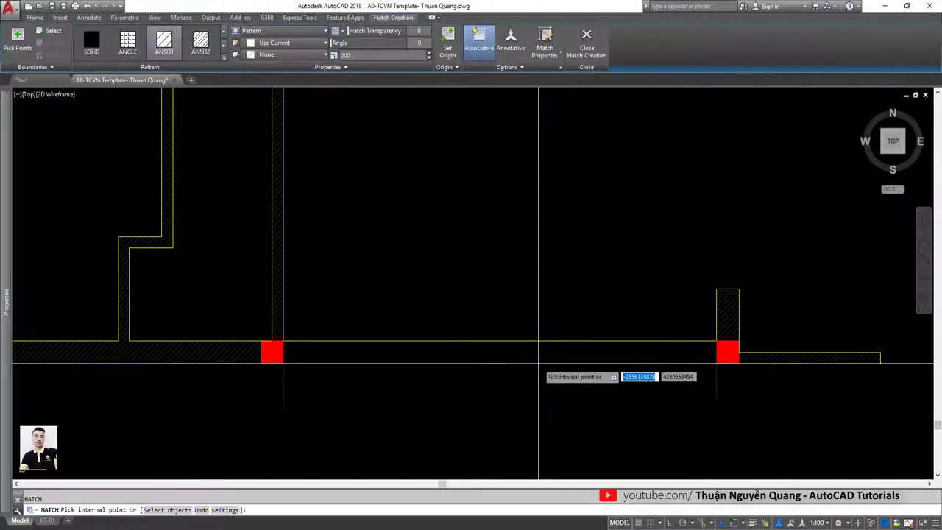
pyautogui.click(540, 353)
pyautogui.press('Return')
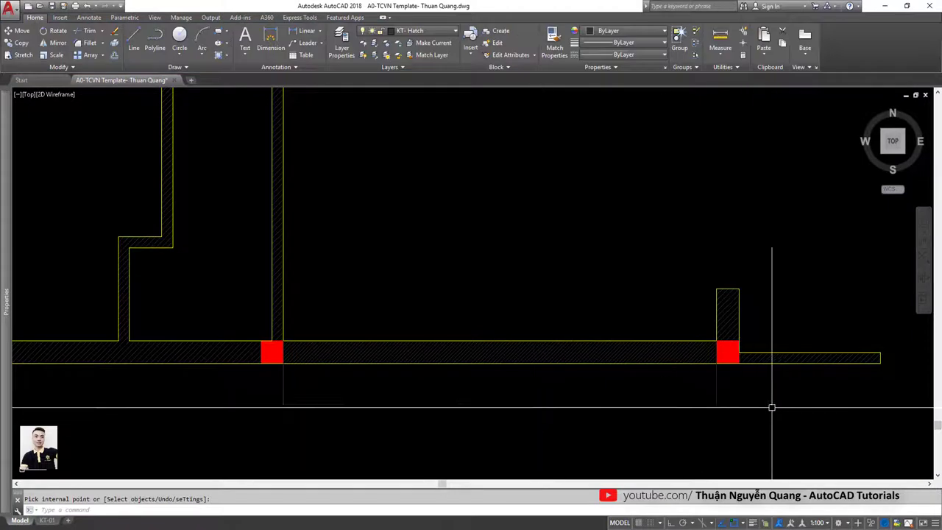
# Window-select the two short closing lines, then cancel and reselect the lower wall hatch
pyautogui.click(773, 405)
pyautogui.click(275, 380)
pyautogui.scroll(3, 285, 349)
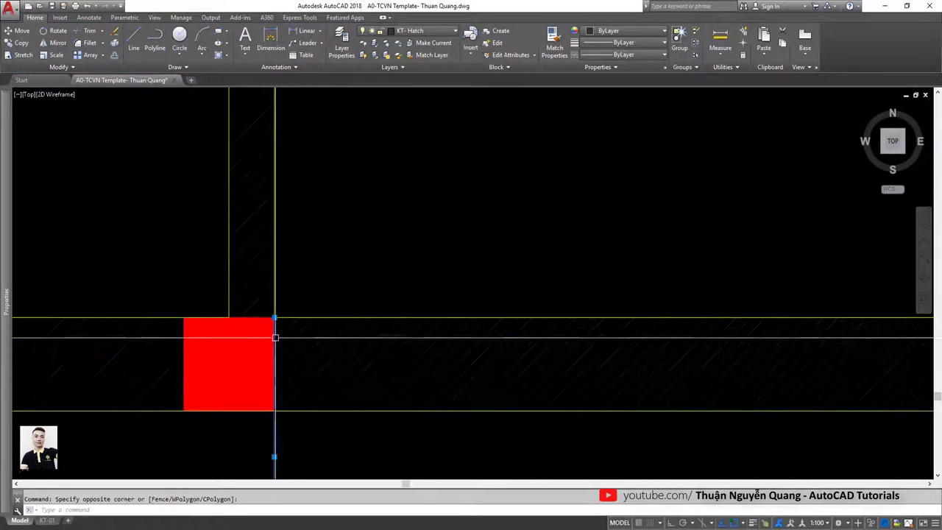
pyautogui.scroll(-5, 273, 332)
pyautogui.scroll(4, 427, 378)
pyautogui.scroll(2, 405, 373)
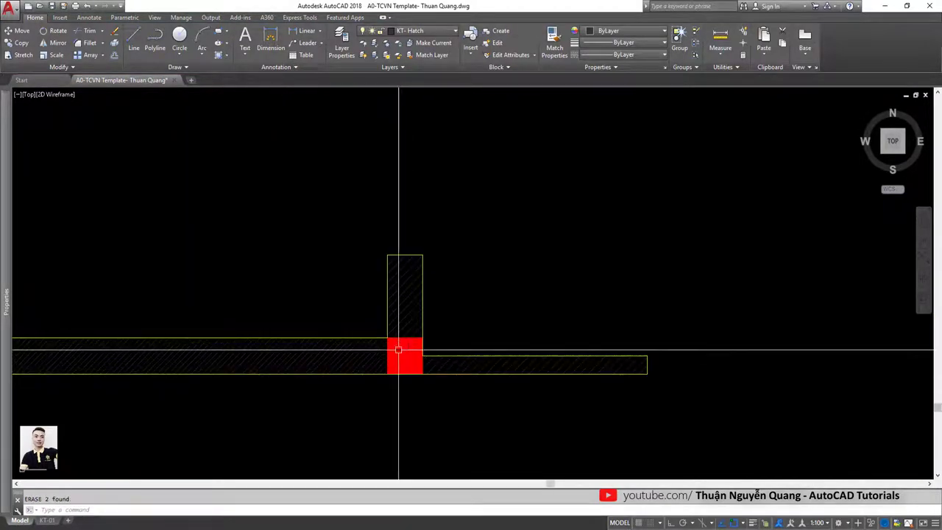
pyautogui.press('Escape')
pyautogui.click(400, 316)
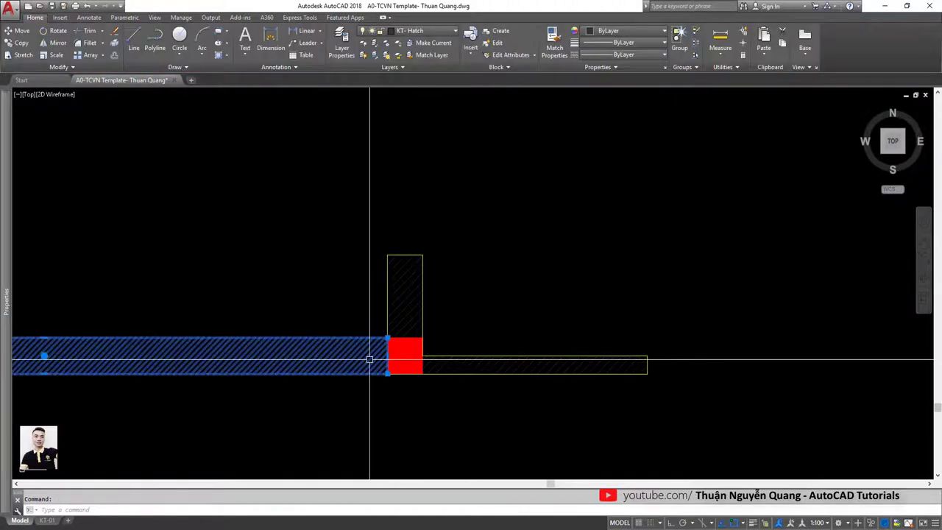
pyautogui.moveTo(373, 358); pyautogui.dragTo(499, 360, button='middle')
pyautogui.click(564, 359)
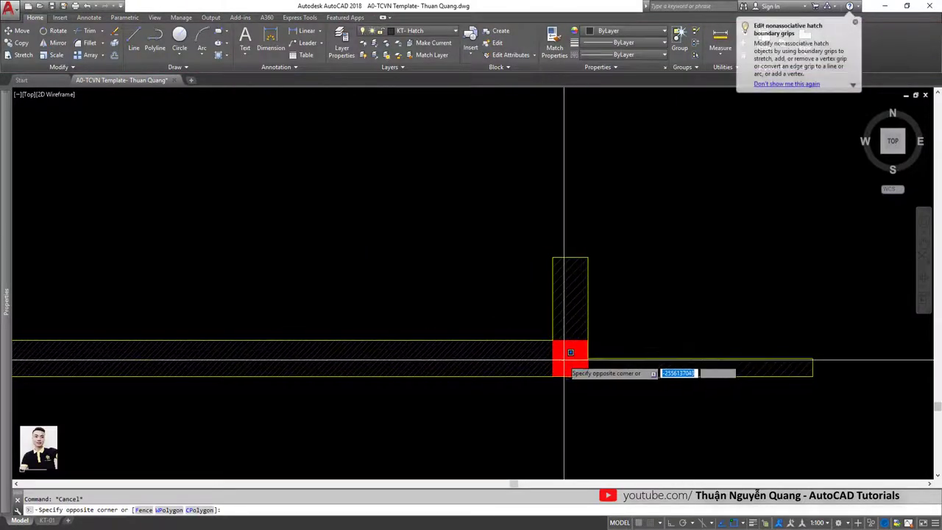
pyautogui.press('Escape')
pyautogui.scroll(-6, 541, 357)
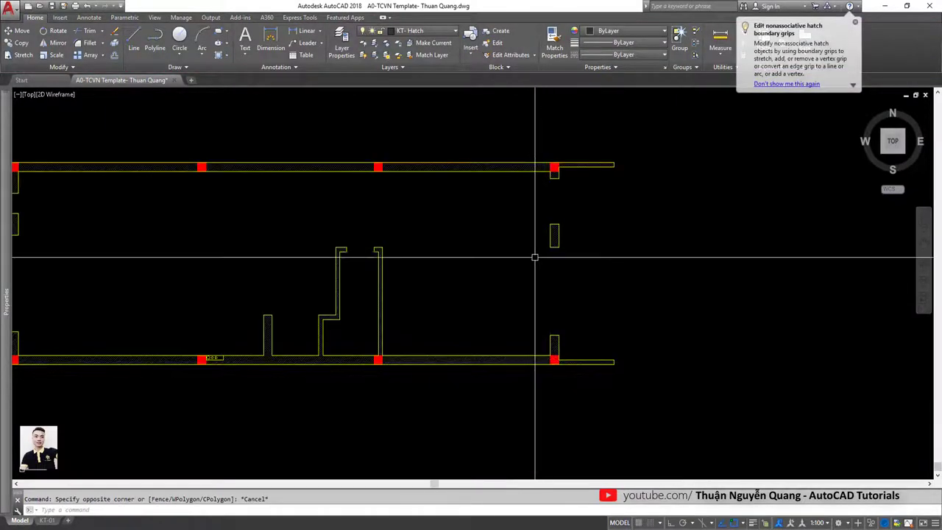
pyautogui.scroll(4, 538, 170)
pyautogui.click(513, 170)
pyautogui.scroll(3, 514, 170)
pyautogui.scroll(-3, 529, 168)
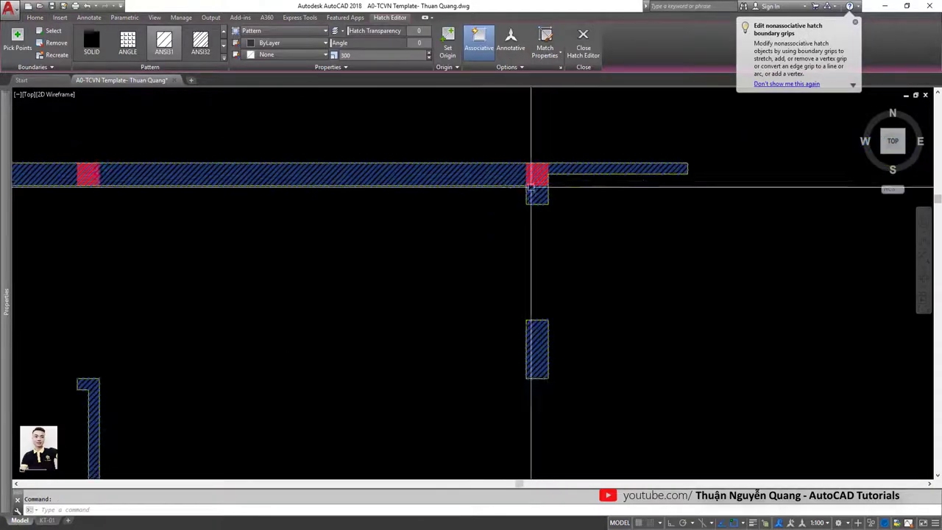
pyautogui.scroll(-2, 515, 221)
pyautogui.scroll(-2, 501, 239)
pyautogui.moveTo(501, 239); pyautogui.dragTo(644, 243, button='middle')
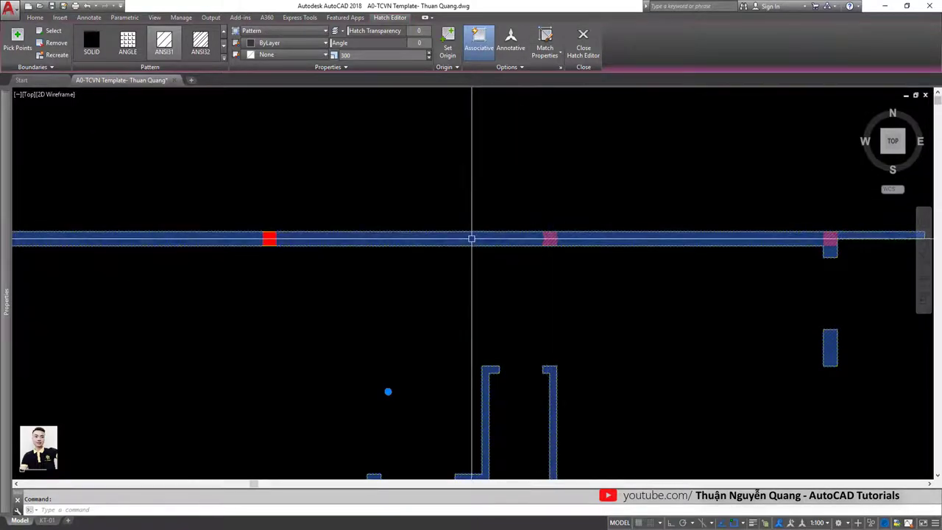
pyautogui.rightClick(471, 225)
pyautogui.press('Escape')
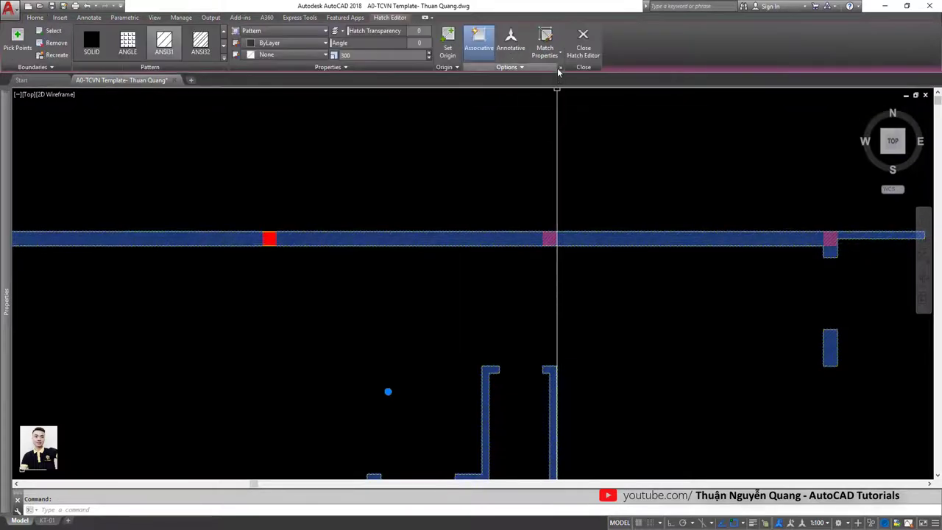
pyautogui.click(560, 67)
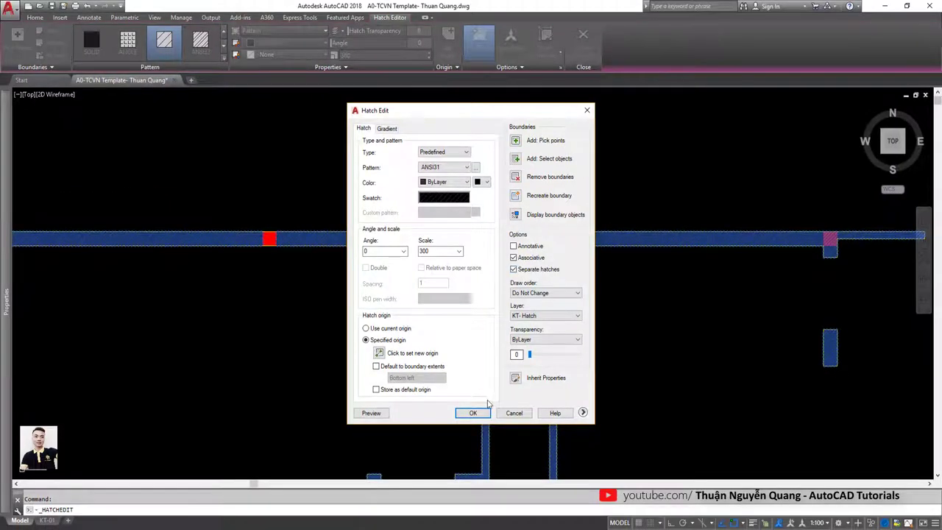
pyautogui.click(472, 413)
pyautogui.scroll(-2, 549, 265)
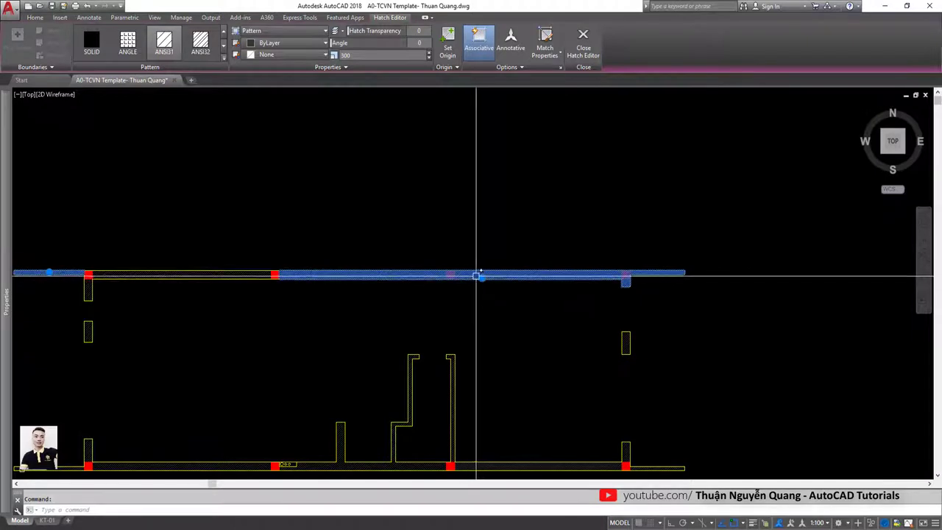
pyautogui.press('Escape')
# Begin a closing line at the upper wall junction, abandoning the first attempts
pyautogui.moveTo(426, 286)
pyautogui.mouseDown(button='middle')
pyautogui.moveTo(583, 267)
pyautogui.moveTo(511, 287)
pyautogui.mouseUp(button='middle')
pyautogui.scroll(2, 605, 256)
pyautogui.write('l')
pyautogui.press('Return')
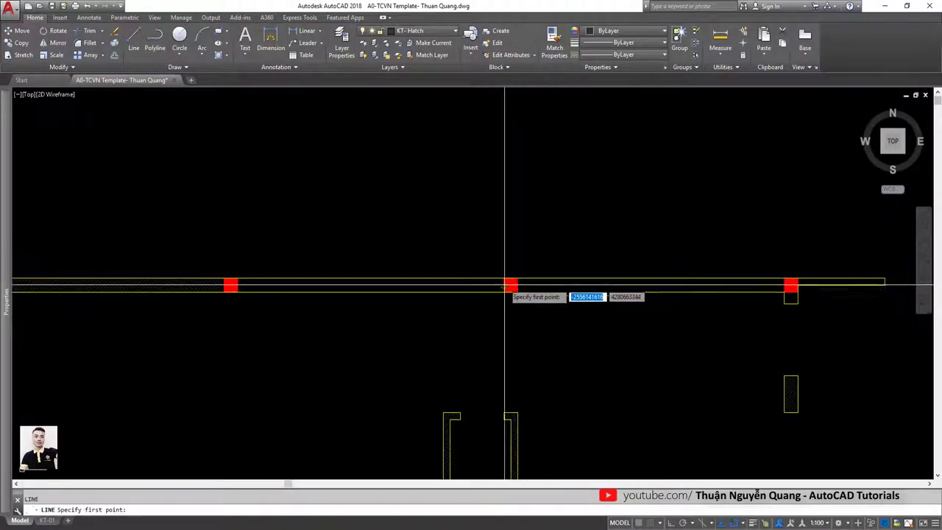
pyautogui.click(517, 279)
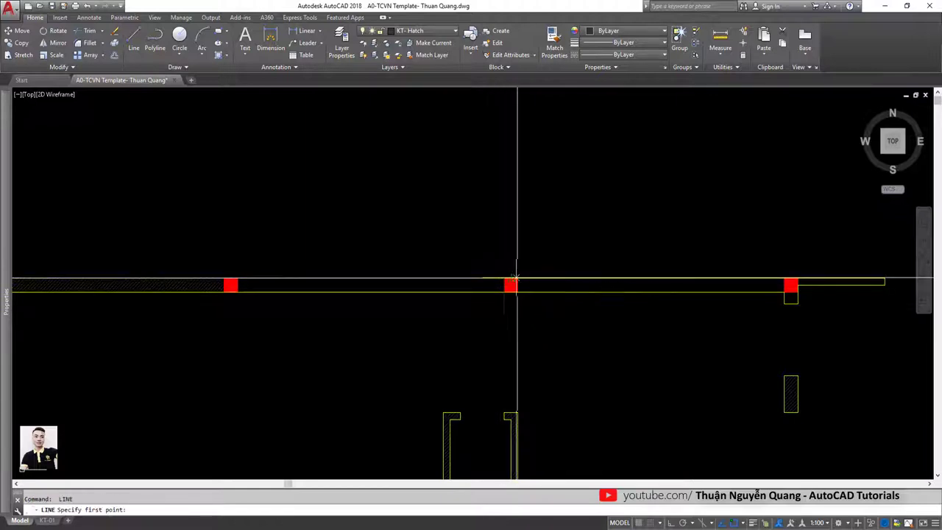
pyautogui.press('Escape')
pyautogui.press('Return')
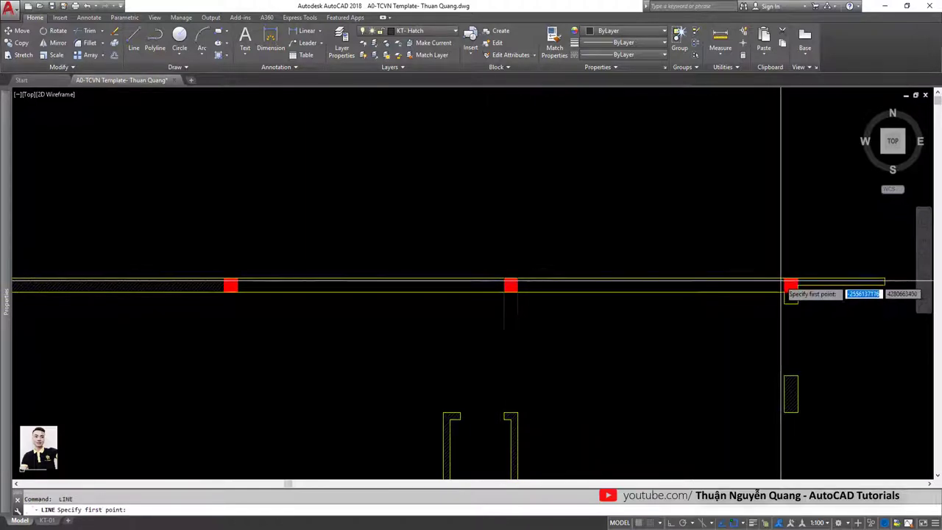
pyautogui.press('Escape')
pyautogui.press('Return')
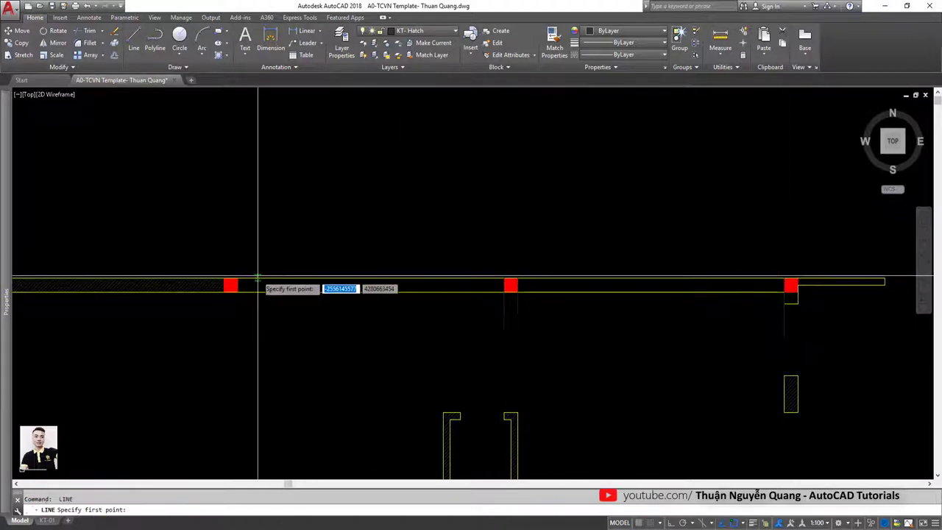
# Draw short closing lines at the left wall corner and the left column corner
pyautogui.click(237, 293)
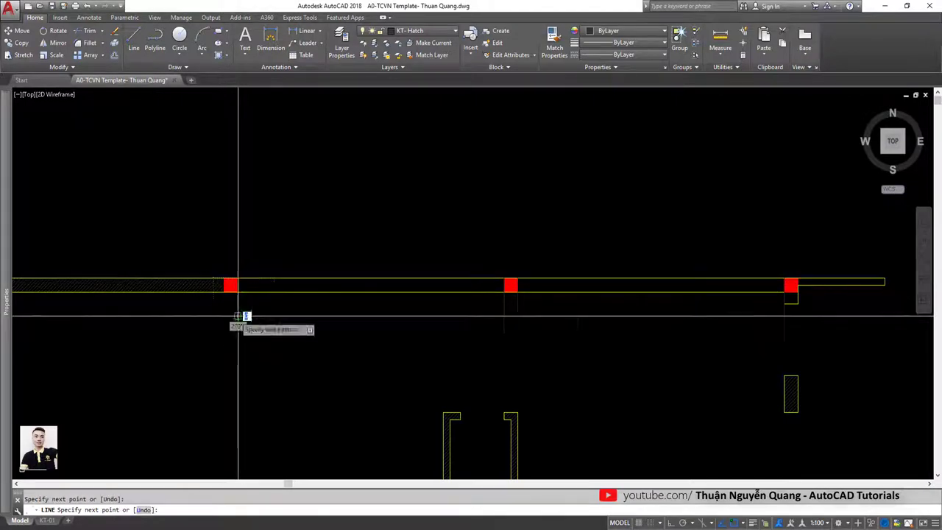
pyautogui.scroll(-4, 237, 316)
pyautogui.scroll(4, 266, 255)
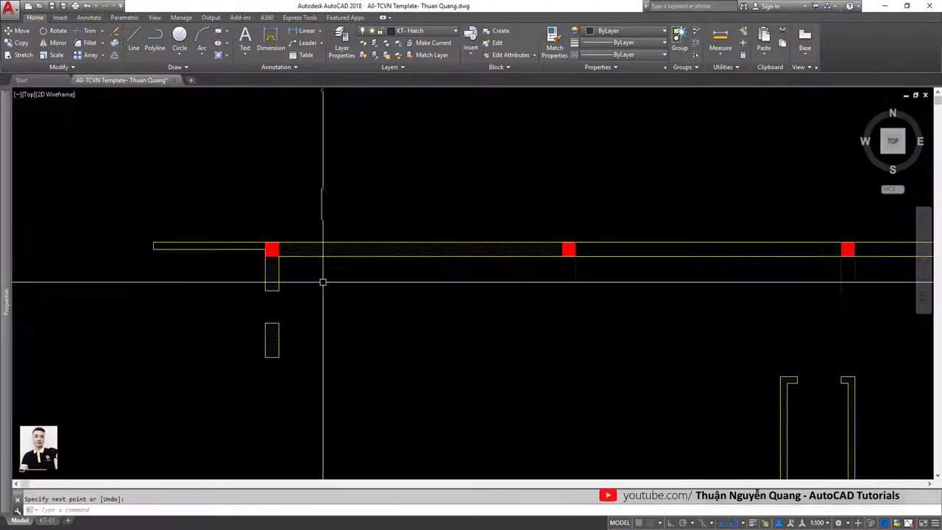
pyautogui.press('Return')
pyautogui.press('Return')
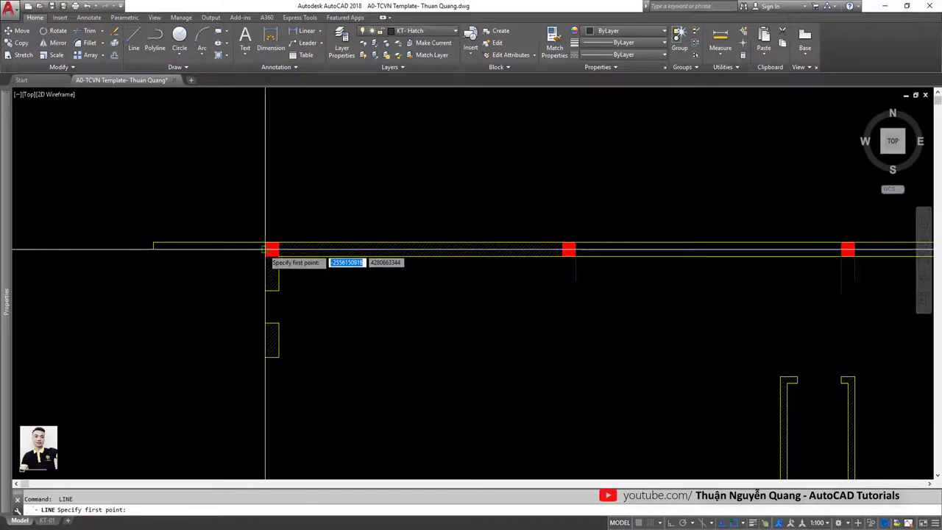
pyautogui.click(266, 250)
pyautogui.moveTo(353, 210); pyautogui.dragTo(330, 251, button='middle')
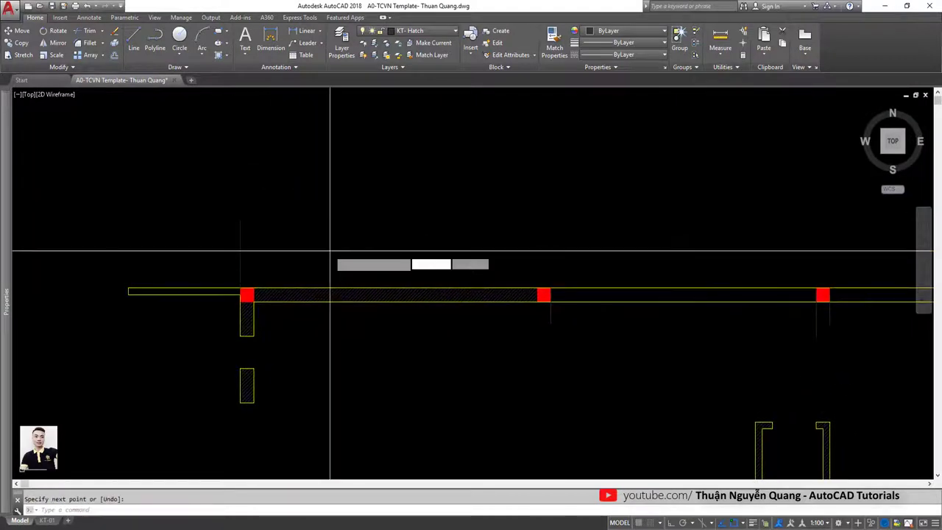
pyautogui.press('Escape')
# Hatch the left upper wall strip and the strip between the right columns
pyautogui.write('h')
pyautogui.press('Return')
pyautogui.click(225, 293)
pyautogui.click(692, 295)
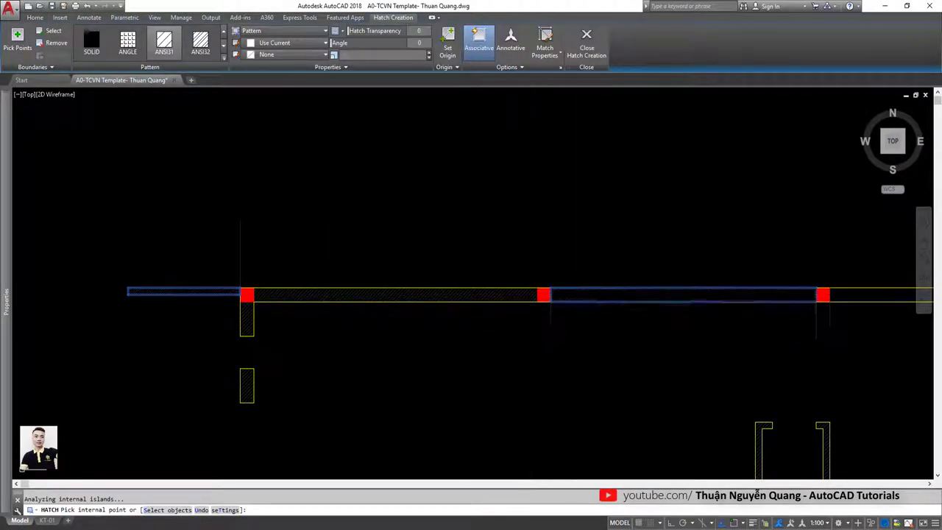
pyautogui.scroll(-2, 503, 306)
pyautogui.moveTo(638, 316); pyautogui.dragTo(522, 322, button='middle')
pyautogui.scroll(2, 522, 321)
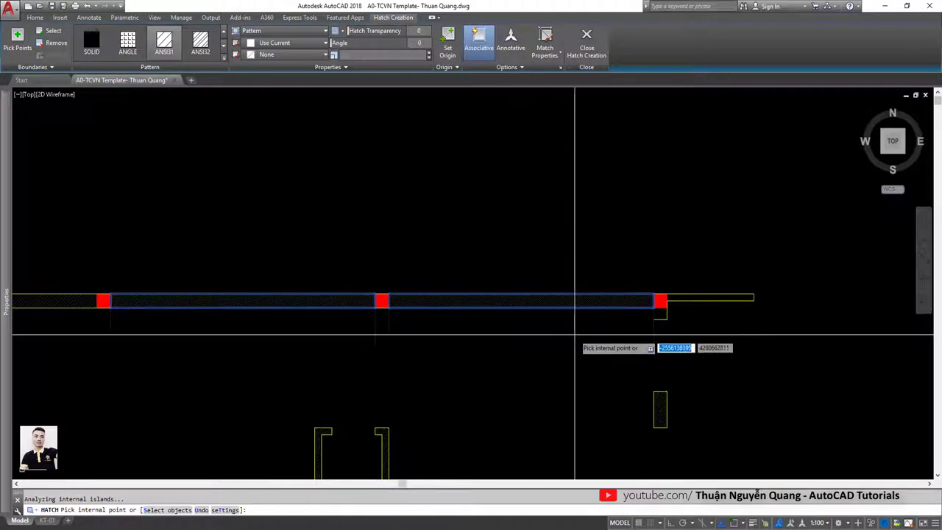
pyautogui.press('Return')
# Erase all the short closing lines and select the upper wall hatch
pyautogui.moveTo(673, 336); pyautogui.dragTo(742, 315, button='middle')
pyautogui.click(775, 332)
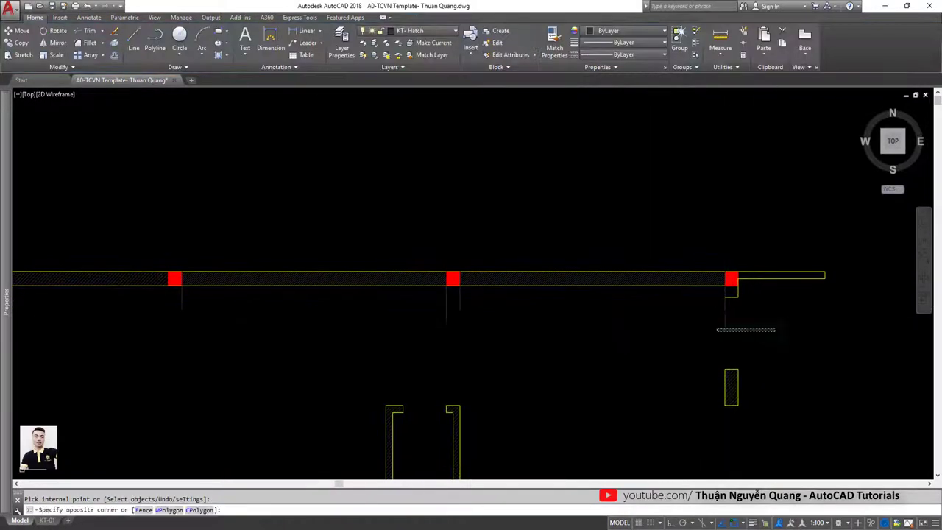
pyautogui.click(178, 304)
pyautogui.press('Delete')
pyautogui.scroll(-2, 221, 307)
pyautogui.click(164, 256)
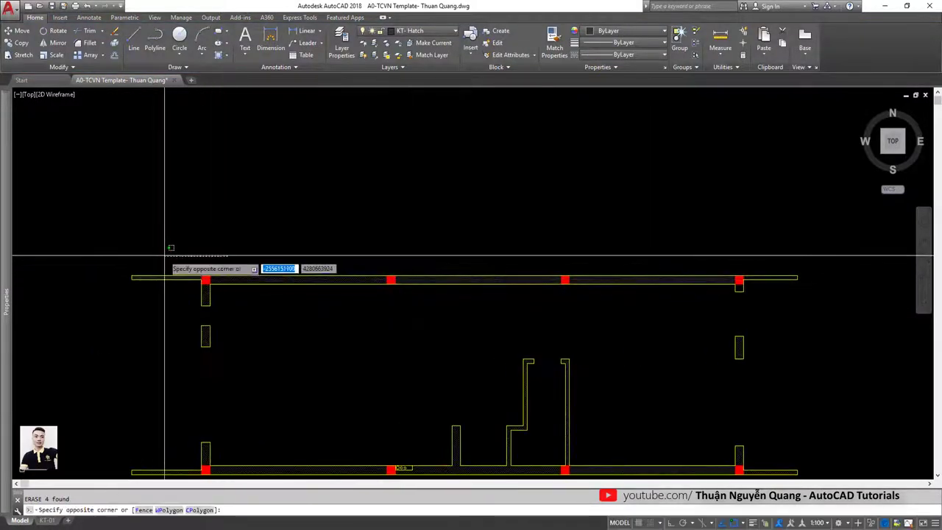
pyautogui.click(180, 283)
pyautogui.press('Return')
pyautogui.scroll(5, 192, 282)
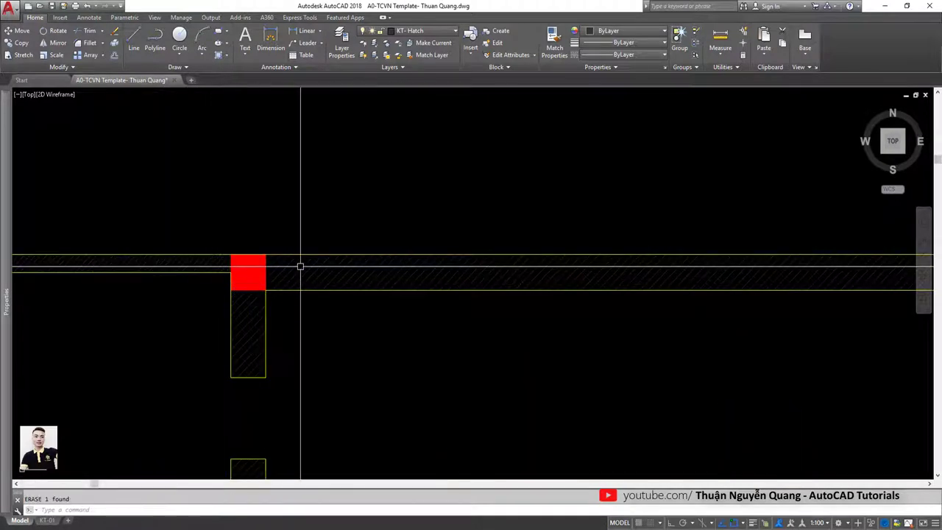
pyautogui.click(211, 268)
pyautogui.scroll(-5, 476, 258)
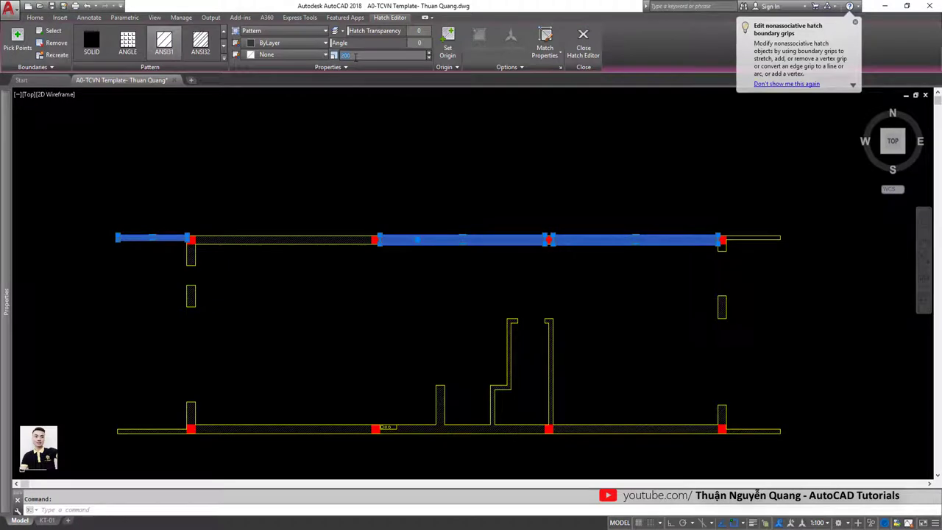
# Hatch the short wall stub past the right column on the top wall
pyautogui.press('Escape')
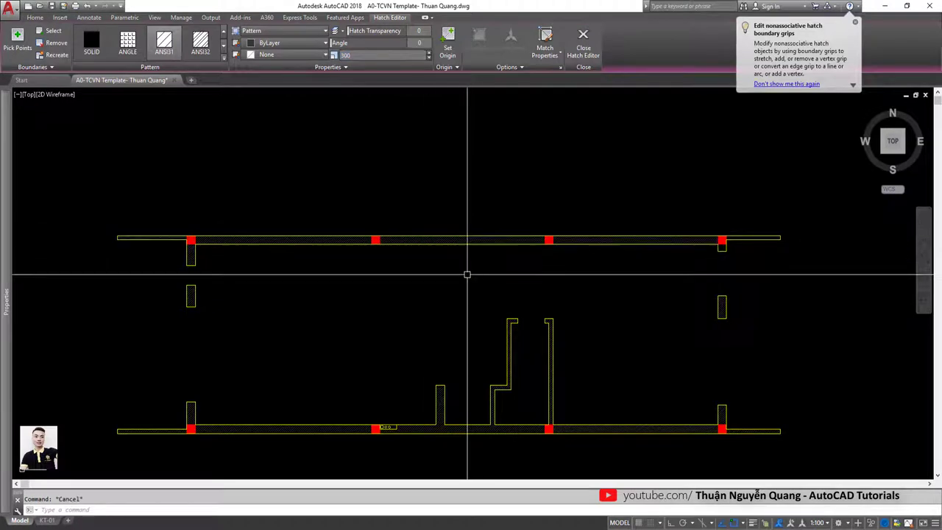
pyautogui.scroll(2, 776, 236)
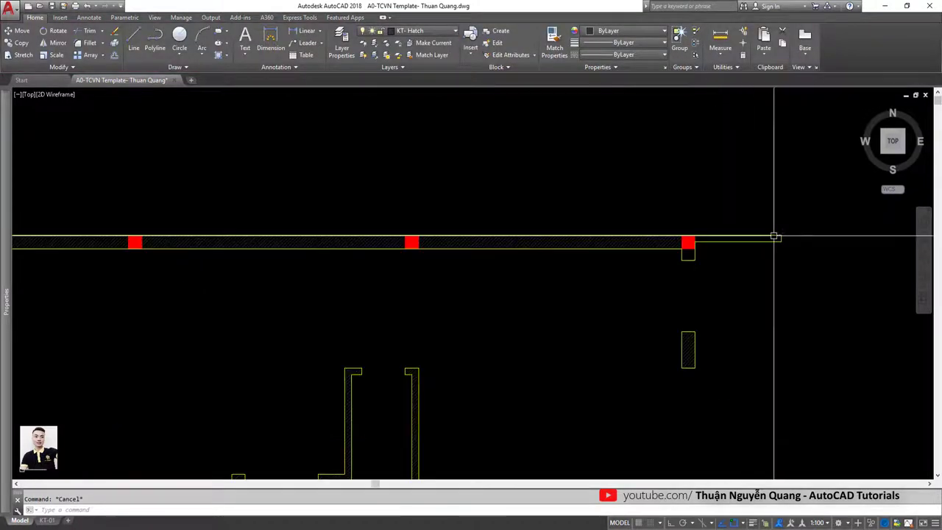
pyautogui.scroll(2, 725, 243)
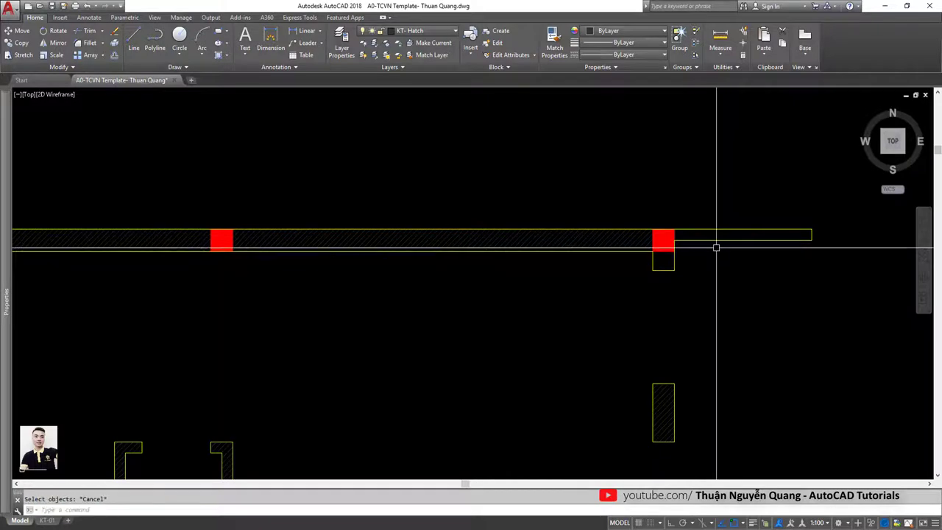
pyautogui.write('h')
pyautogui.press('space')
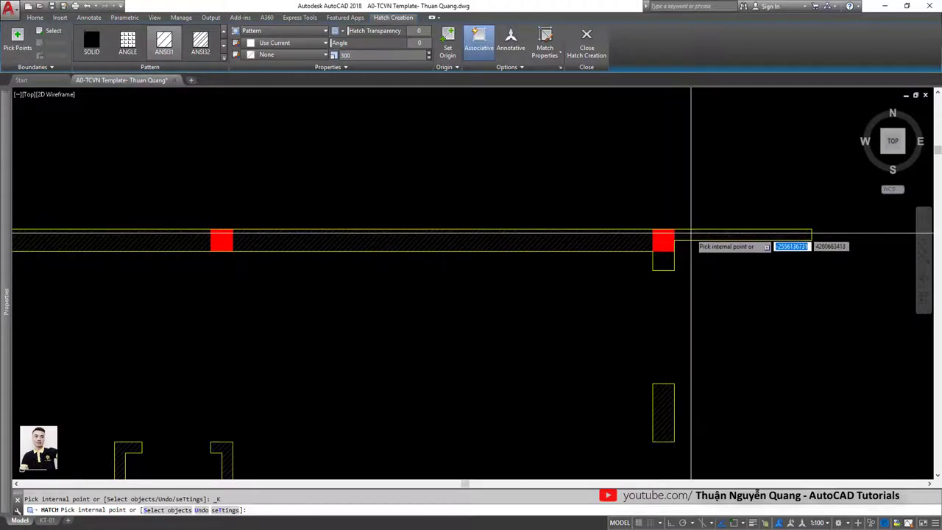
pyautogui.click(666, 257)
pyautogui.press('space')
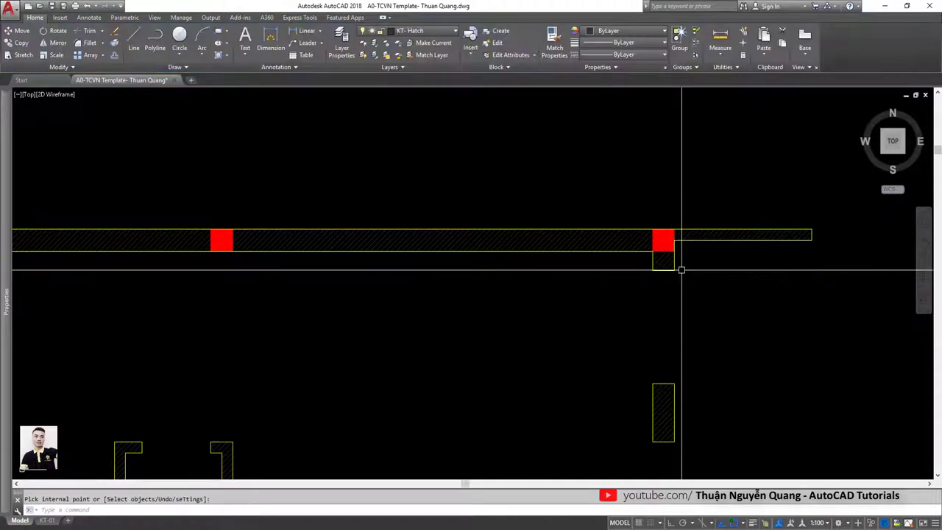
pyautogui.scroll(-5, 677, 272)
pyautogui.scroll(4, 380, 393)
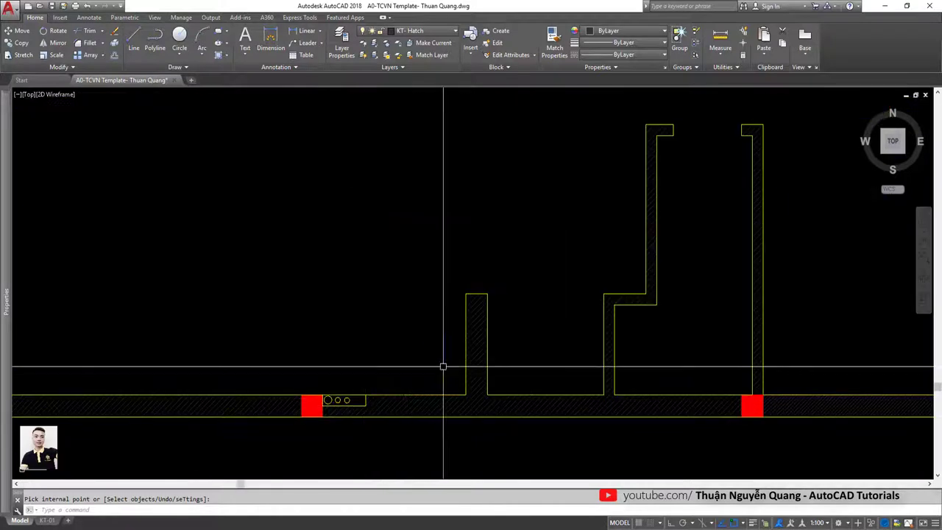
pyautogui.scroll(-4, 444, 364)
pyautogui.write('la')
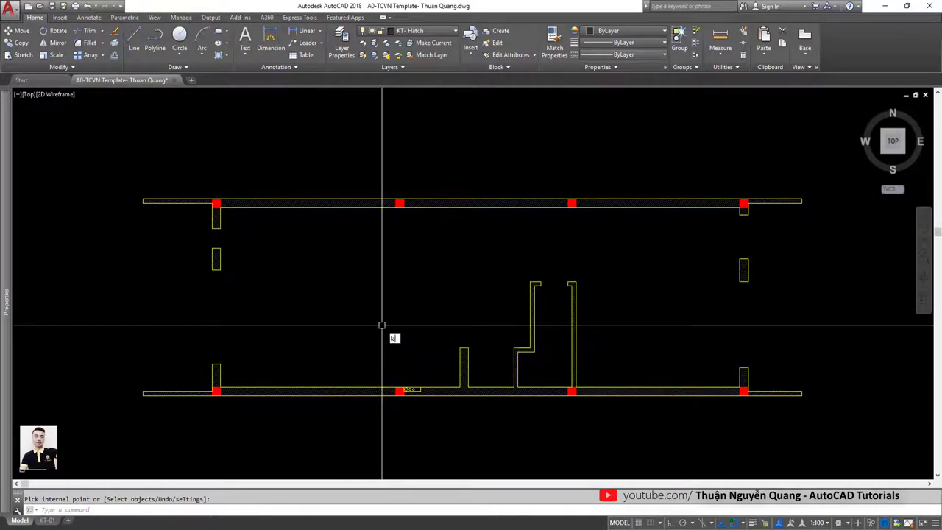
# Turn all hidden layers back on with LAYON
pyautogui.write('y')
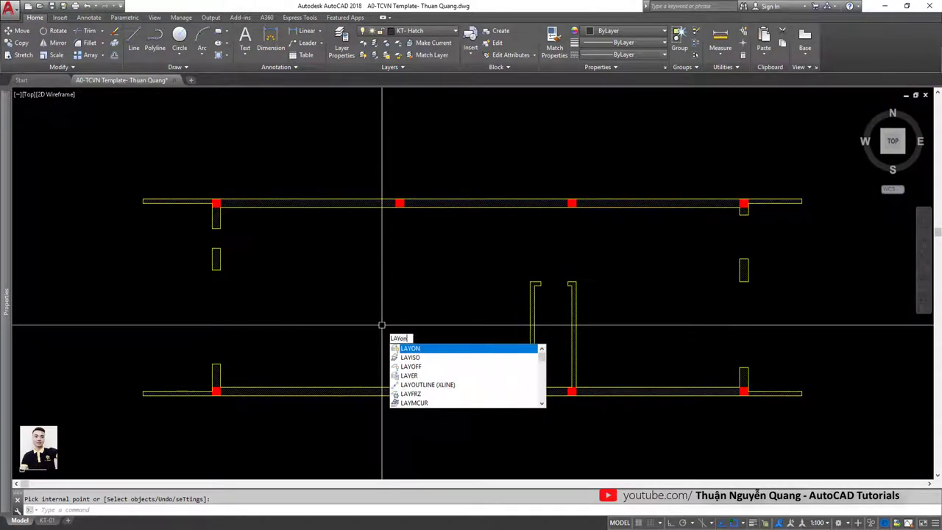
pyautogui.press('Return')
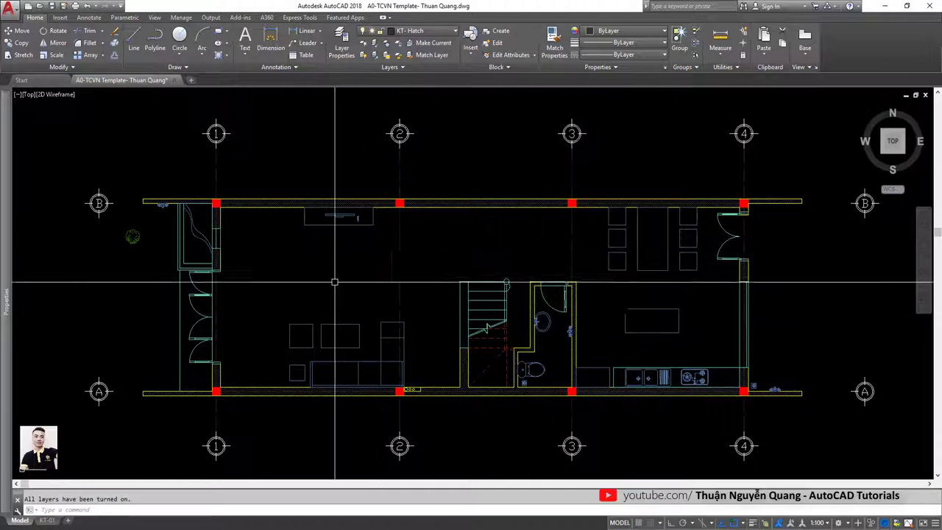
pyautogui.scroll(1, 337, 258)
pyautogui.scroll(2, 263, 221)
pyautogui.scroll(2, 305, 206)
pyautogui.scroll(3, 449, 181)
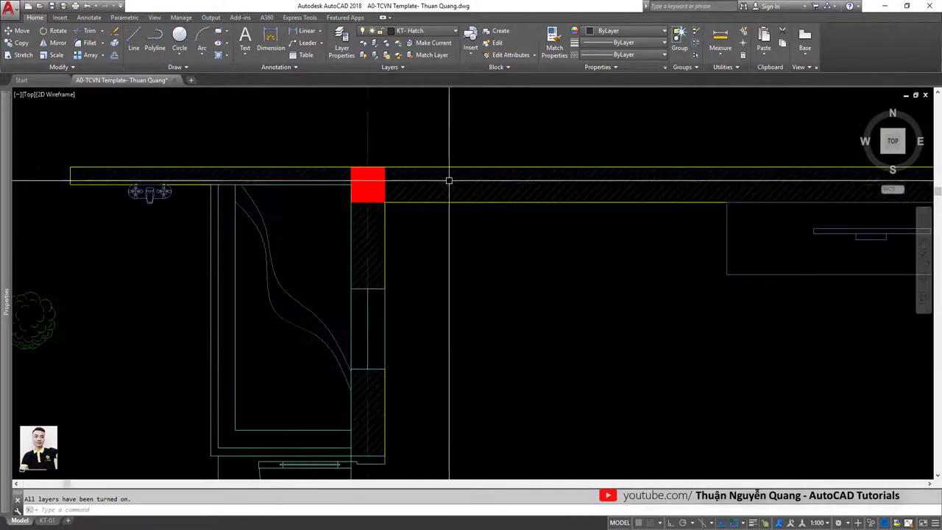
pyautogui.scroll(3, 449, 181)
# Select the top-left wall hatch to inspect it, then deselect it
pyautogui.click(347, 174)
pyautogui.scroll(-5, 324, 254)
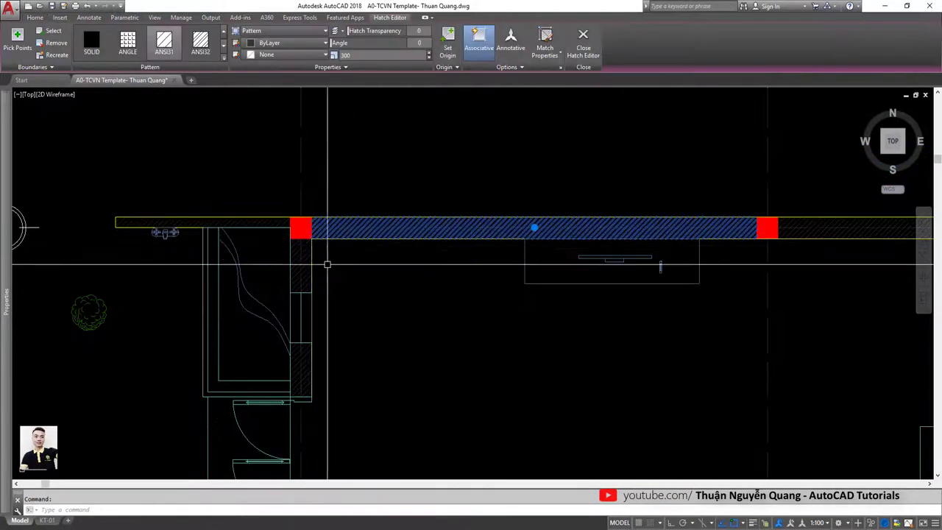
pyautogui.press('Escape')
pyautogui.scroll(-5, 398, 228)
pyautogui.scroll(3, 312, 249)
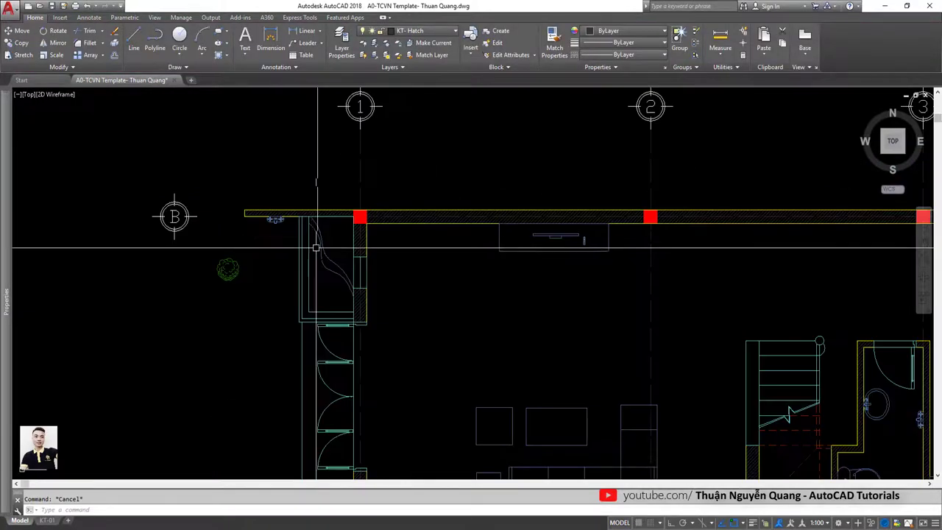
pyautogui.scroll(2, 184, 206)
pyautogui.scroll(1, 159, 183)
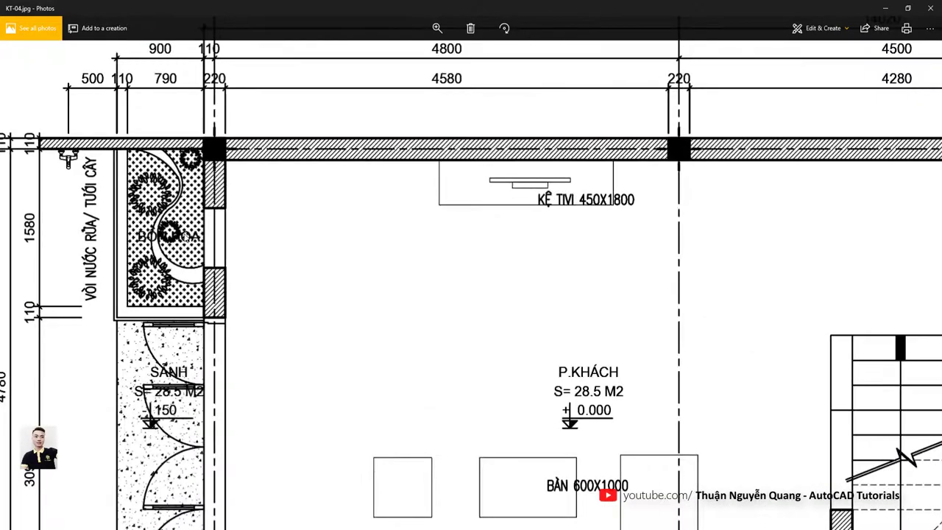
# Zoom around the planter and living room in the KT-04 image, then return to AutoCAD
pyautogui.scroll(-3, 242, 208)
pyautogui.scroll(-2, 188, 357)
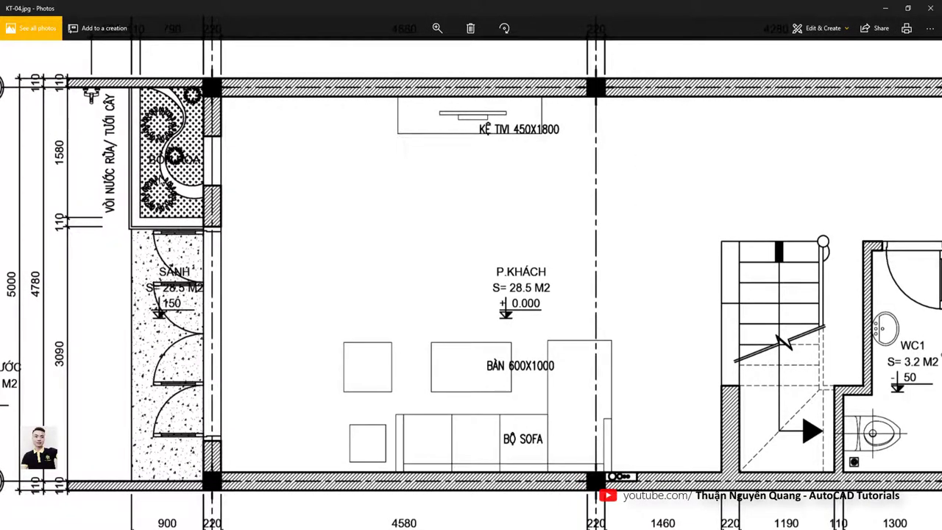
pyautogui.hotkey('alt', 'Tab')
pyautogui.scroll(4, 315, 262)
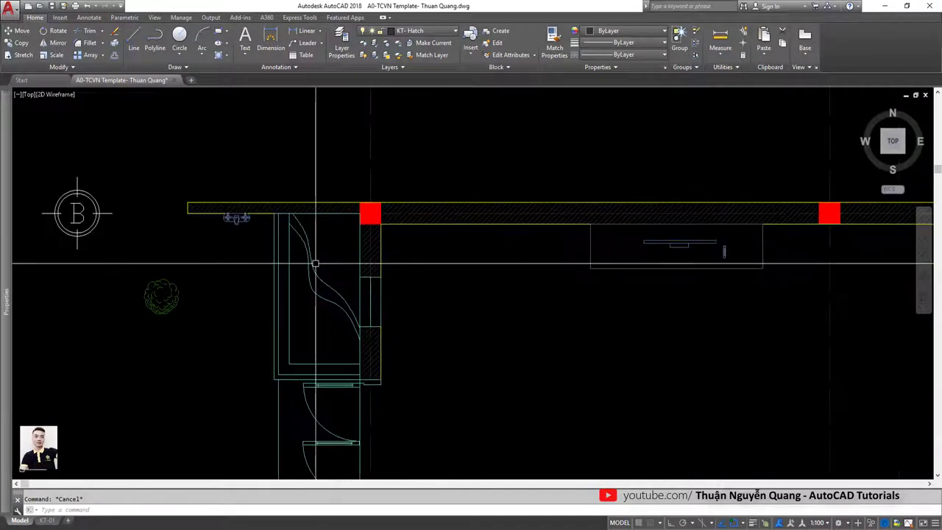
# Isolate the planter curve's layer KT- Net Thay and centre the planter outline in view
pyautogui.click(308, 277)
pyautogui.write('layiso')
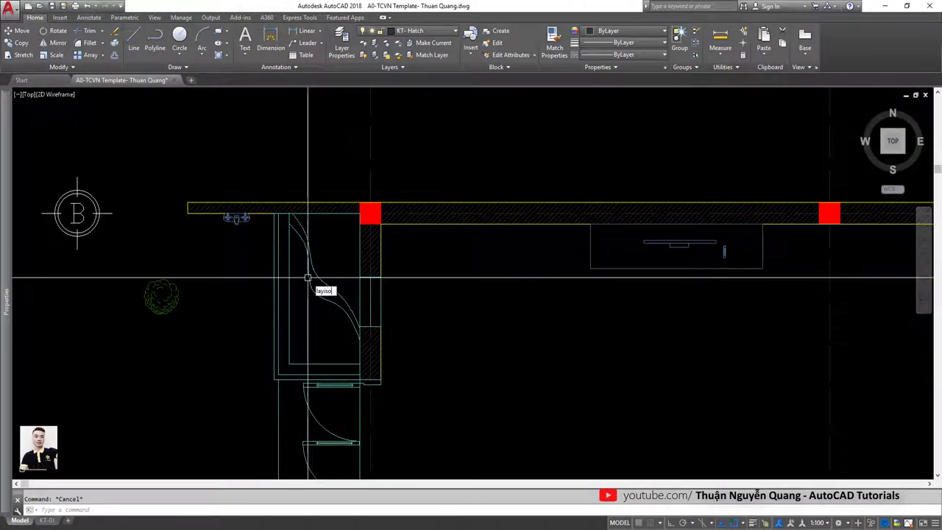
pyautogui.press('Return')
pyautogui.press('Return')
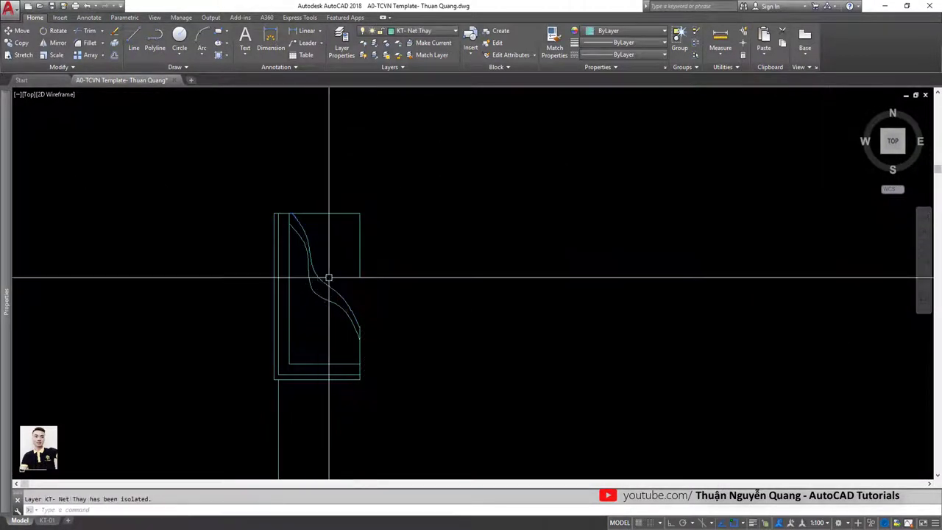
pyautogui.scroll(2, 326, 278)
pyautogui.moveTo(375, 280); pyautogui.dragTo(401, 234, button='middle')
pyautogui.click(380, 237)
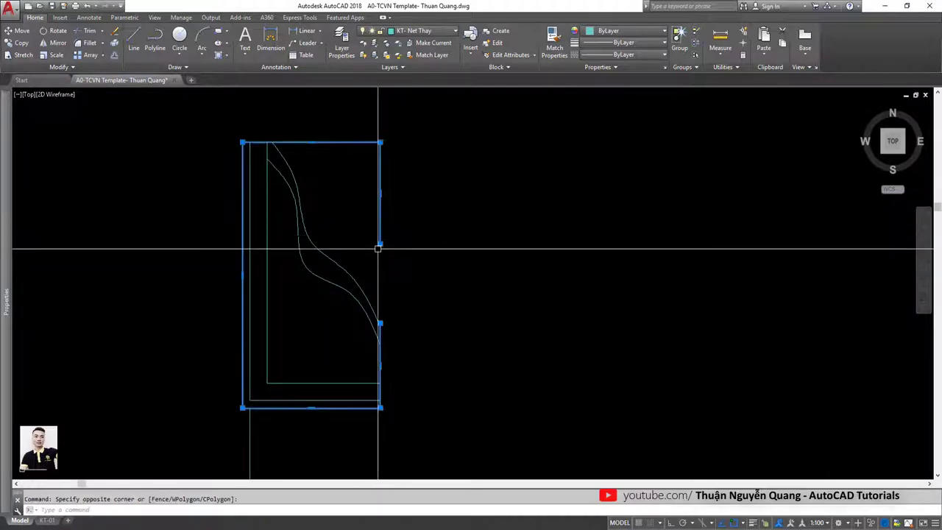
pyautogui.click(380, 244)
pyautogui.press('Escape')
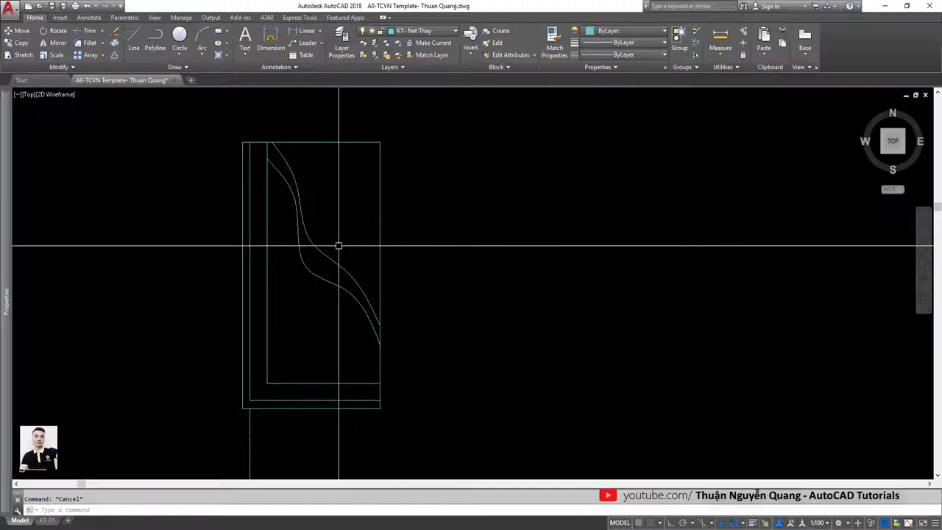
pyautogui.moveTo(335, 247)
pyautogui.mouseDown(button='middle')
pyautogui.moveTo(326, 231)
pyautogui.moveTo(320, 244)
pyautogui.mouseUp(button='middle')
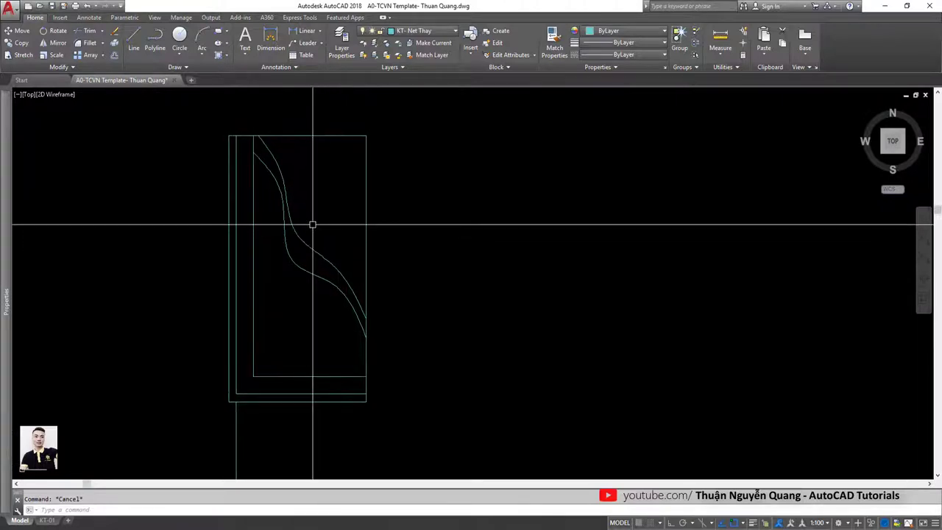
# Start a new hatch and browse the full hatch pattern palette
pyautogui.write('h')
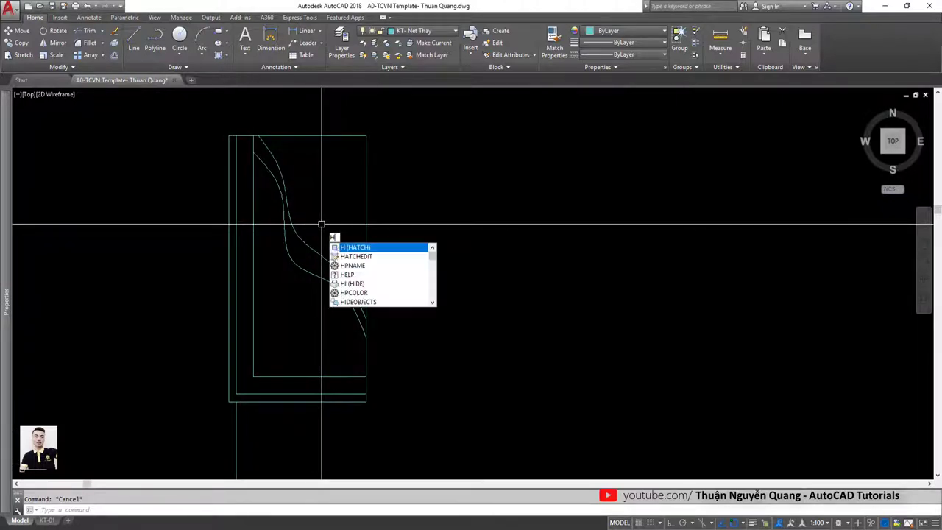
pyautogui.press('Return')
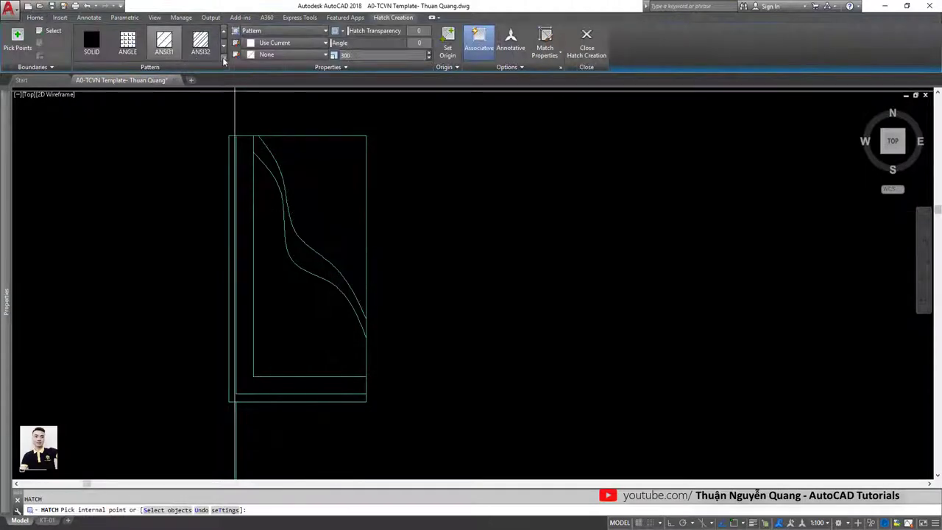
pyautogui.click(223, 57)
pyautogui.click(559, 68)
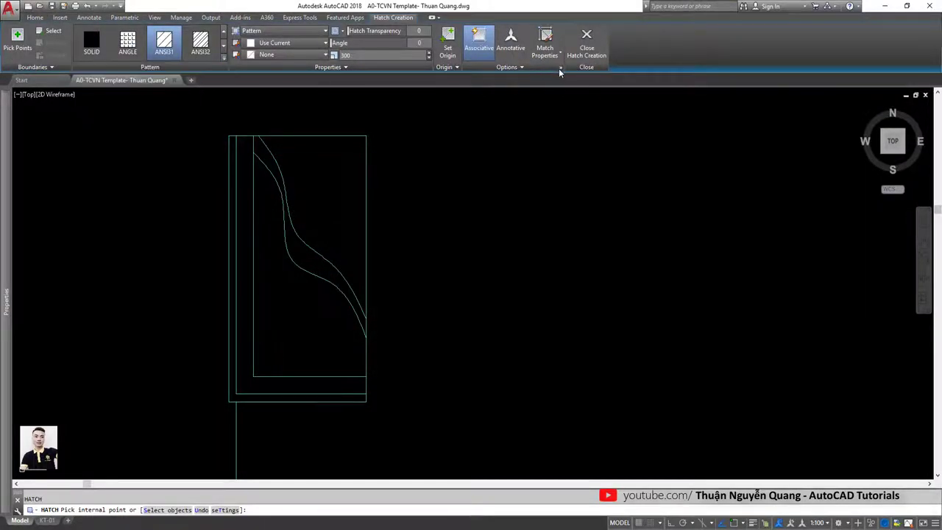
pyautogui.click(475, 168)
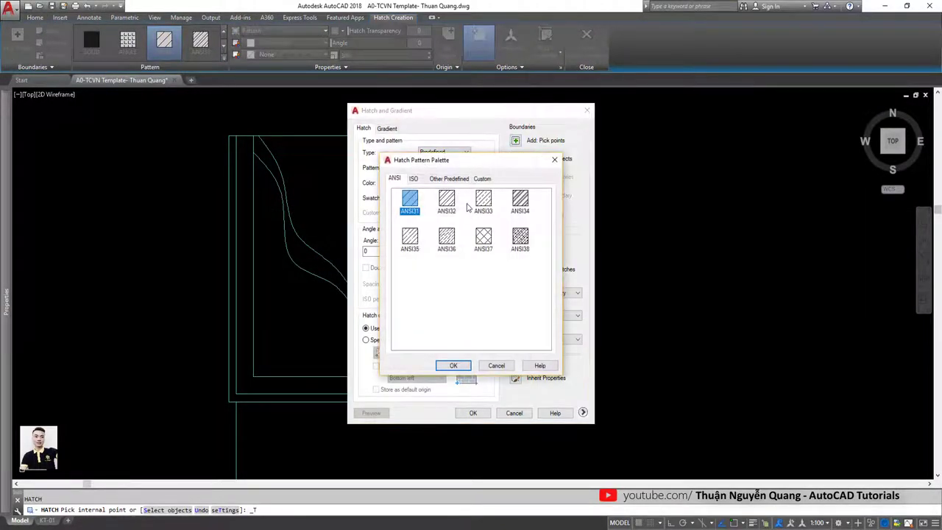
pyautogui.click(448, 178)
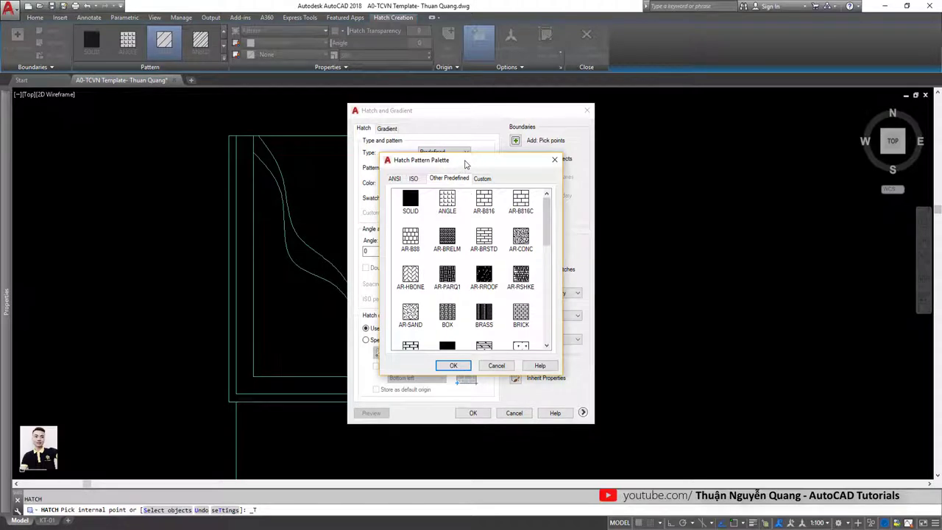
pyautogui.moveTo(465, 163); pyautogui.dragTo(645, 145)
pyautogui.click(734, 142)
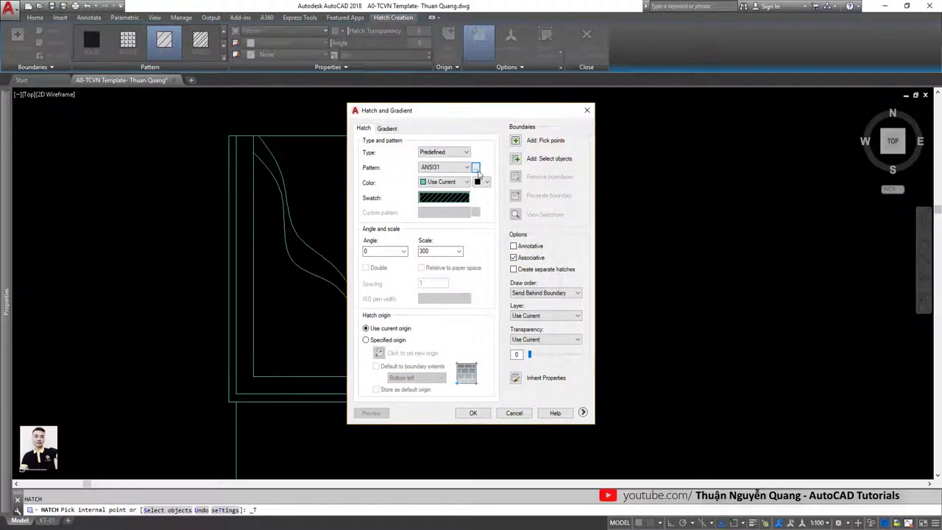
# Choose the GRASS pattern from the other predefined patterns and accept the settings
pyautogui.click(476, 169)
pyautogui.click(454, 182)
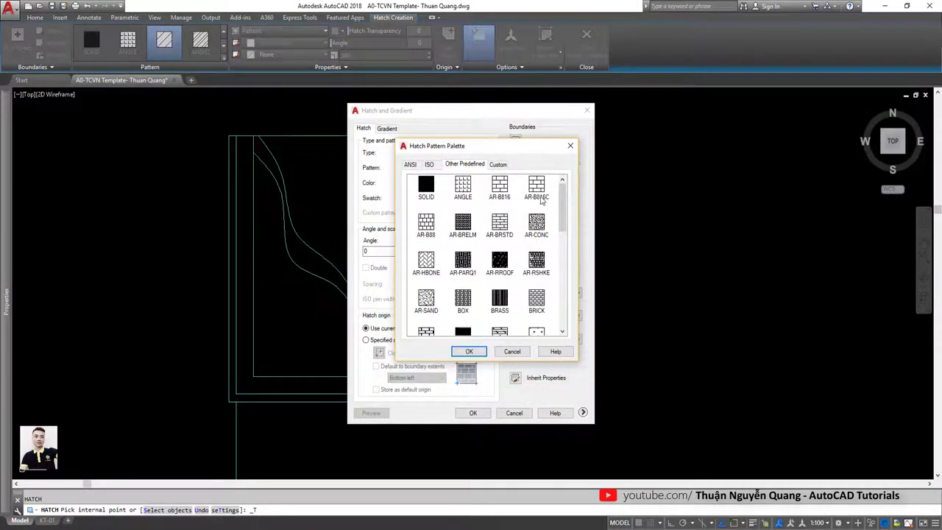
pyautogui.scroll(-4, 560, 207)
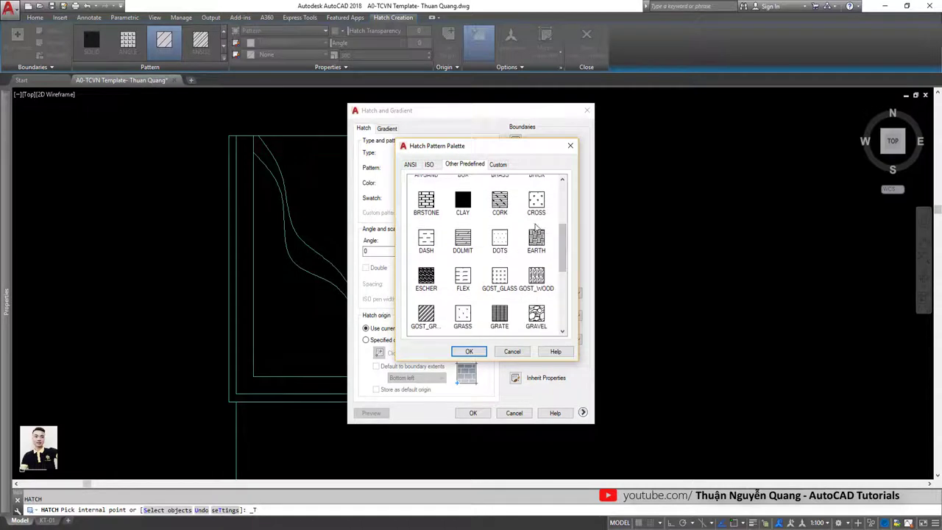
pyautogui.scroll(-2, 467, 280)
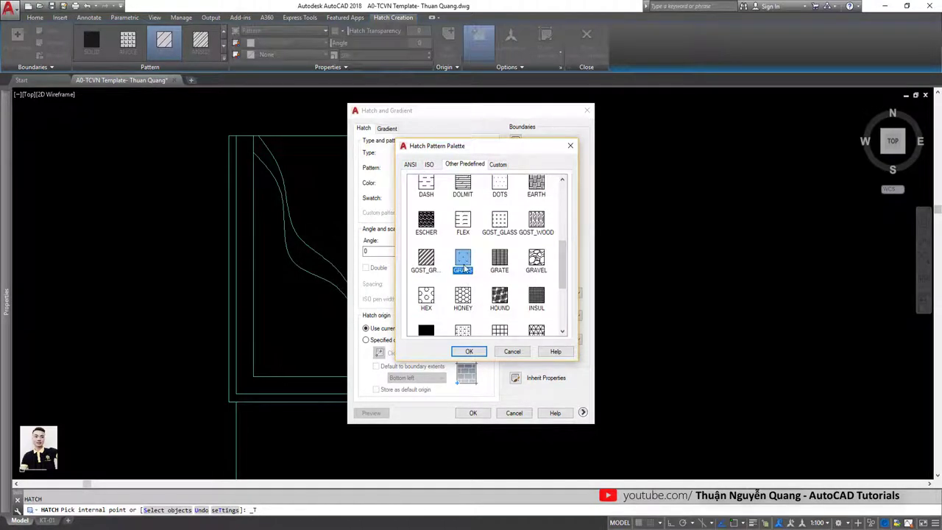
pyautogui.click(469, 352)
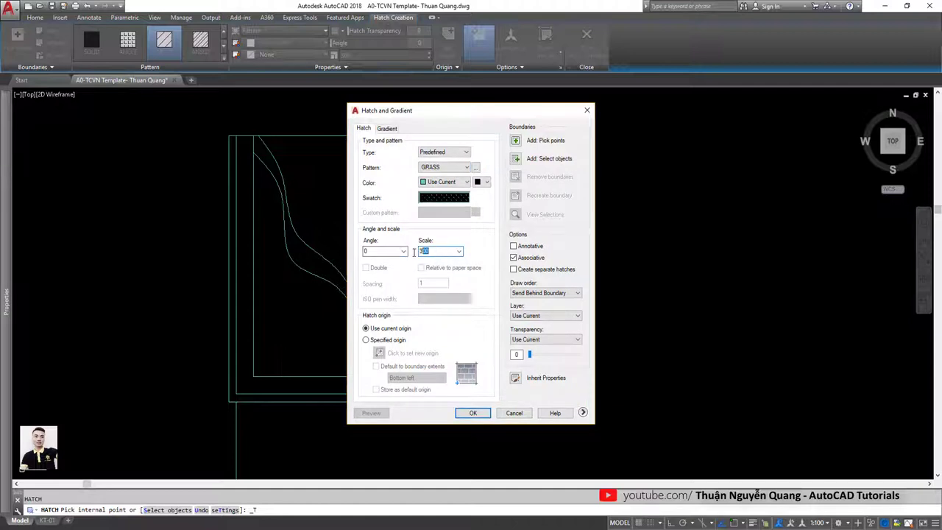
pyautogui.click(515, 140)
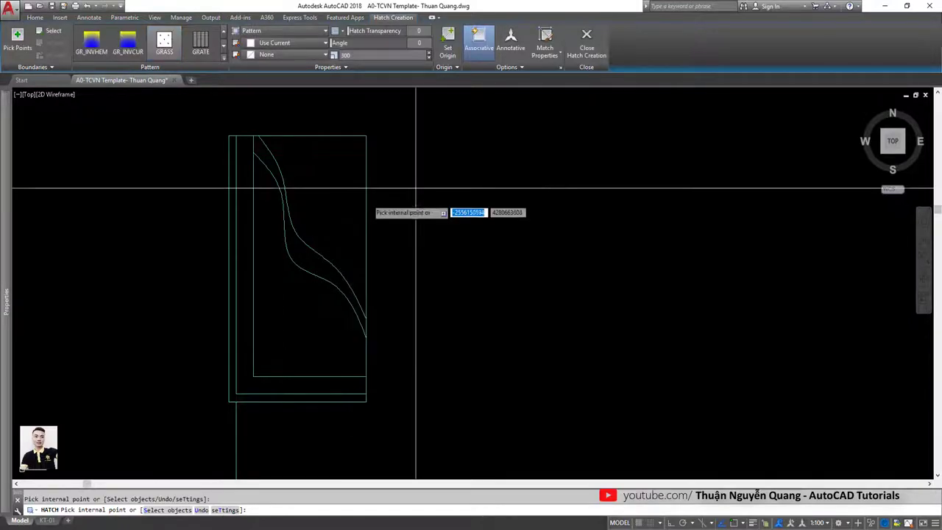
# Fill the planter area right of the curved edge with the GRASS hatch
pyautogui.click(333, 203)
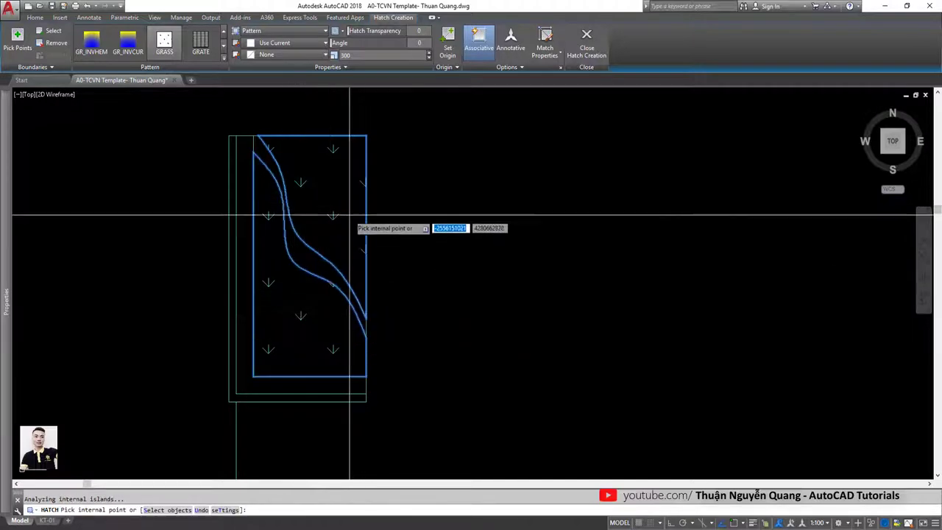
pyautogui.press('Return')
pyautogui.scroll(3, 351, 332)
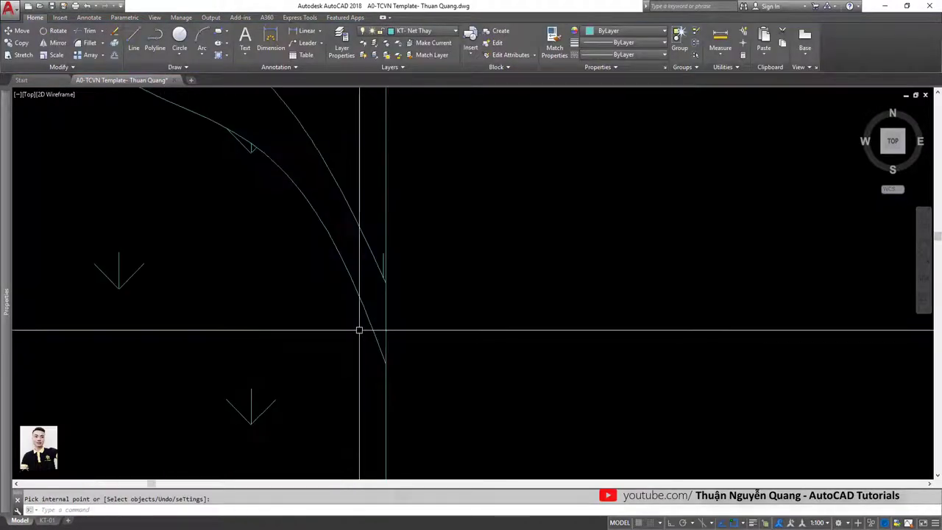
pyautogui.scroll(2, 360, 330)
pyautogui.click(376, 338)
pyautogui.press('Escape')
pyautogui.scroll(-3, 390, 297)
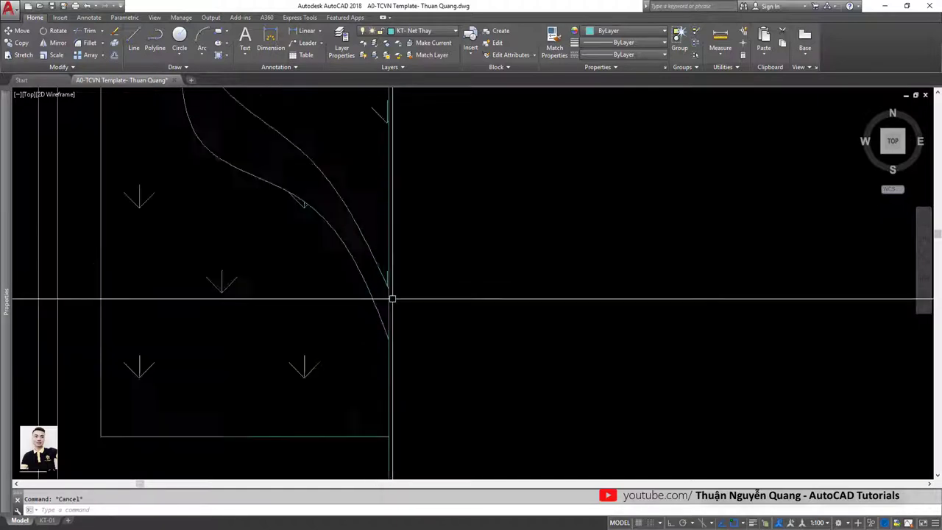
pyautogui.scroll(1, 305, 134)
pyautogui.scroll(-1, 305, 133)
pyautogui.scroll(1, 294, 168)
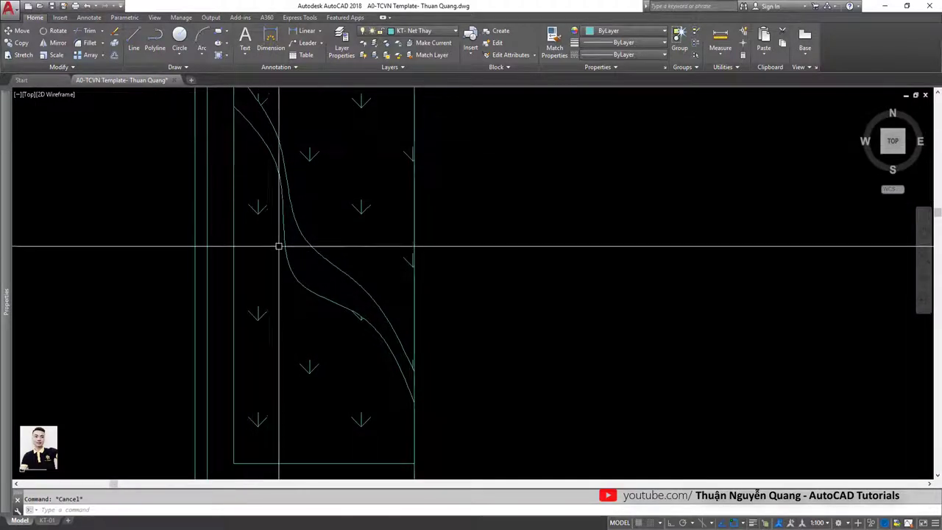
# Cancel the accidental curve grip edit and select the planter's grass hatch for editing
pyautogui.scroll(-1, 315, 330)
pyautogui.scroll(3, 273, 193)
pyautogui.click(259, 199)
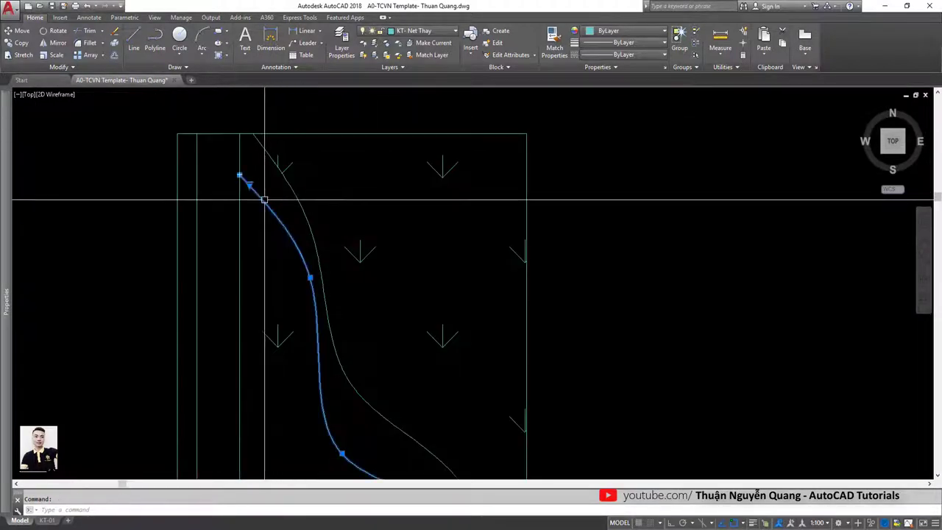
pyautogui.press('Escape')
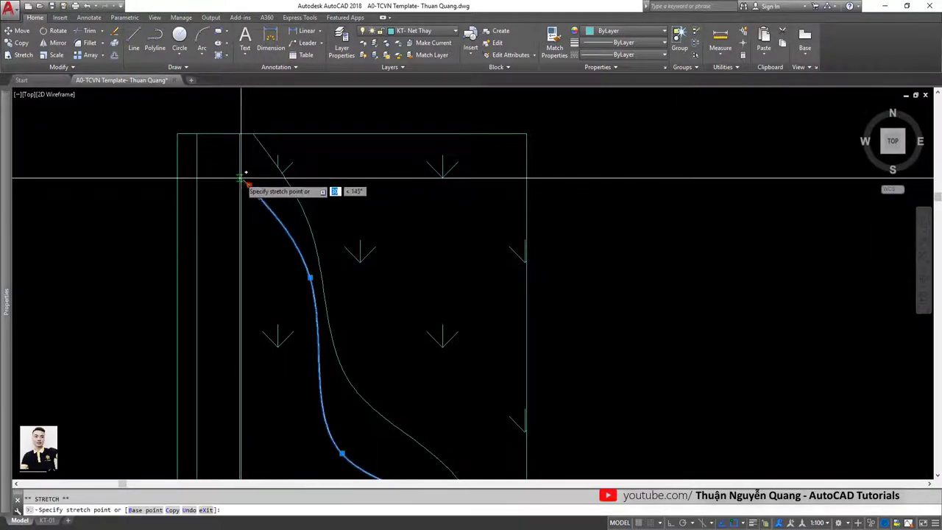
pyautogui.press('Escape')
pyautogui.press('Escape')
pyautogui.scroll(-4, 293, 192)
pyautogui.scroll(-1, 293, 193)
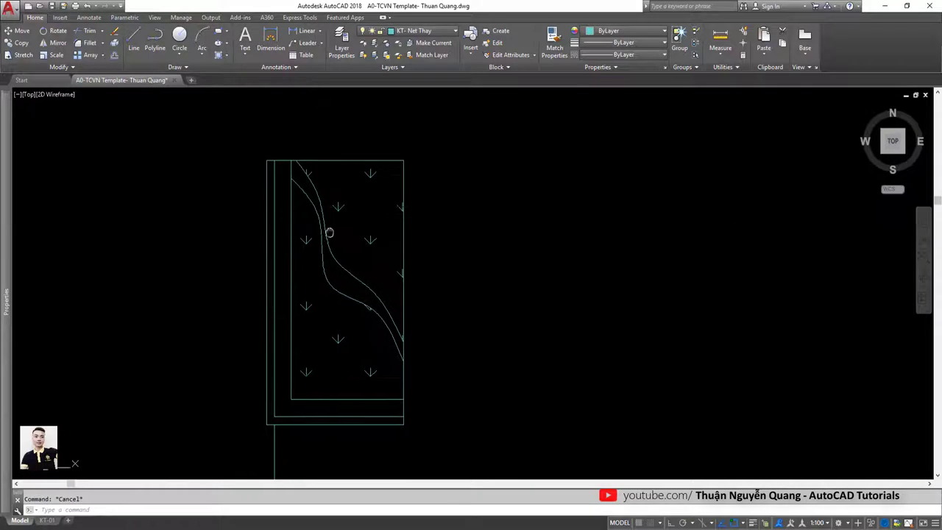
pyautogui.scroll(1, 307, 200)
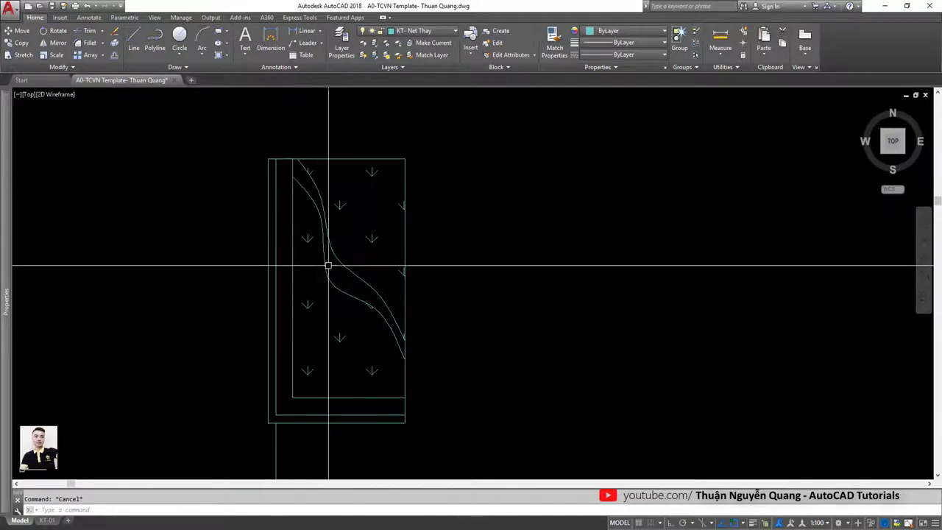
pyautogui.click(338, 205)
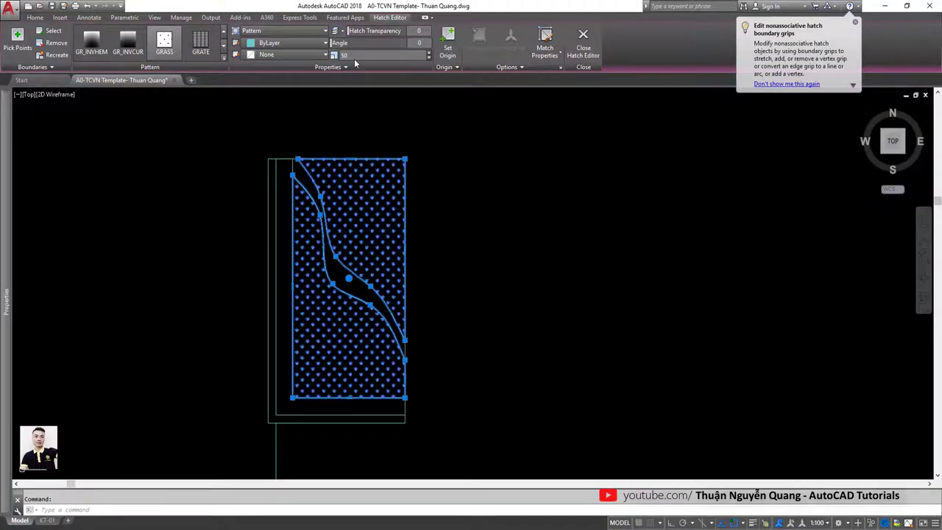
# Change the planter's GRASS hatch colour to green
pyautogui.press('Escape')
pyautogui.scroll(-2, 432, 284)
pyautogui.scroll(2, 393, 243)
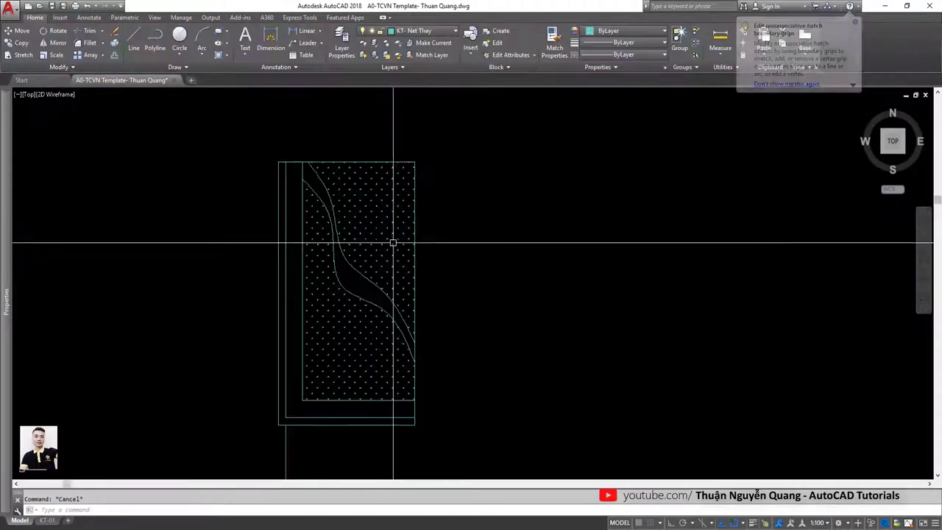
pyautogui.click(390, 240)
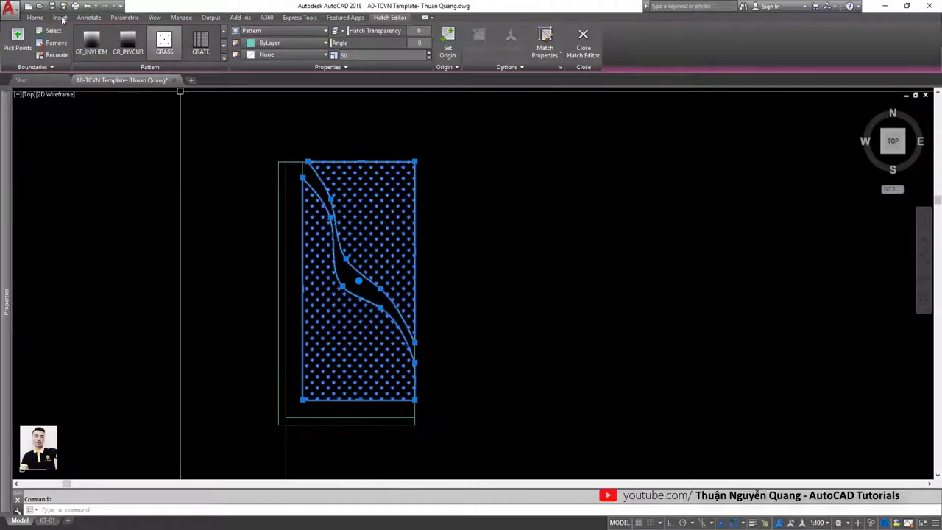
pyautogui.click(276, 44)
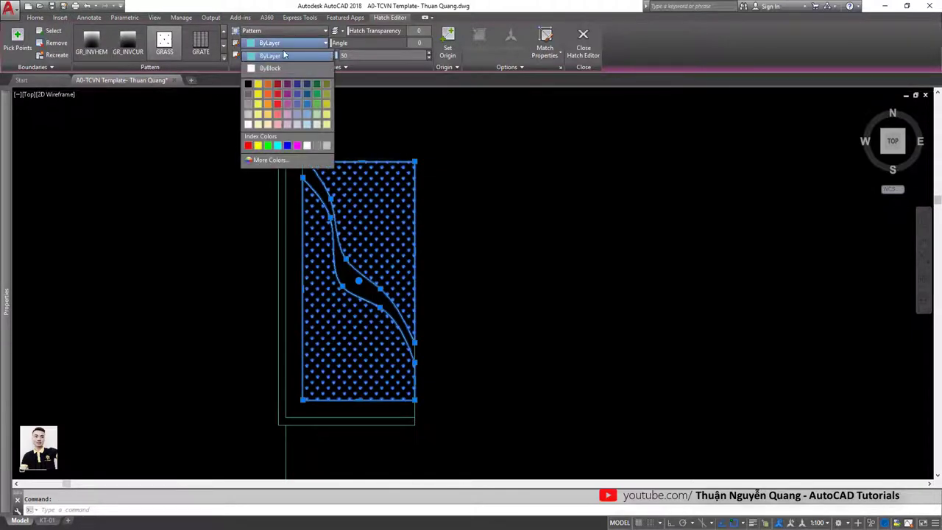
pyautogui.click(317, 94)
pyautogui.press('Escape')
pyautogui.scroll(-2, 428, 277)
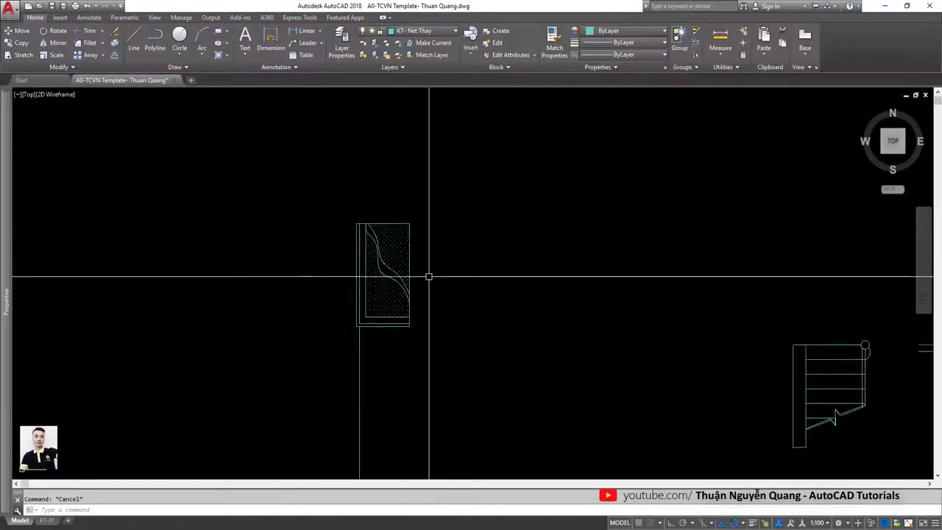
pyautogui.moveTo(429, 277); pyautogui.dragTo(330, 176, button='middle')
pyautogui.scroll(-2, 322, 194)
pyautogui.scroll(2, 305, 162)
pyautogui.scroll(2, 309, 178)
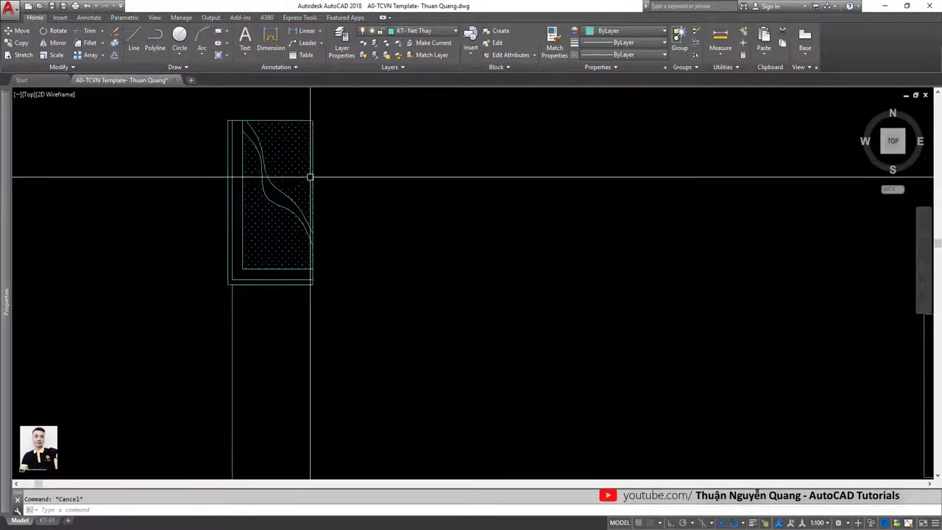
pyautogui.scroll(-1, 310, 178)
pyautogui.scroll(-1, 334, 192)
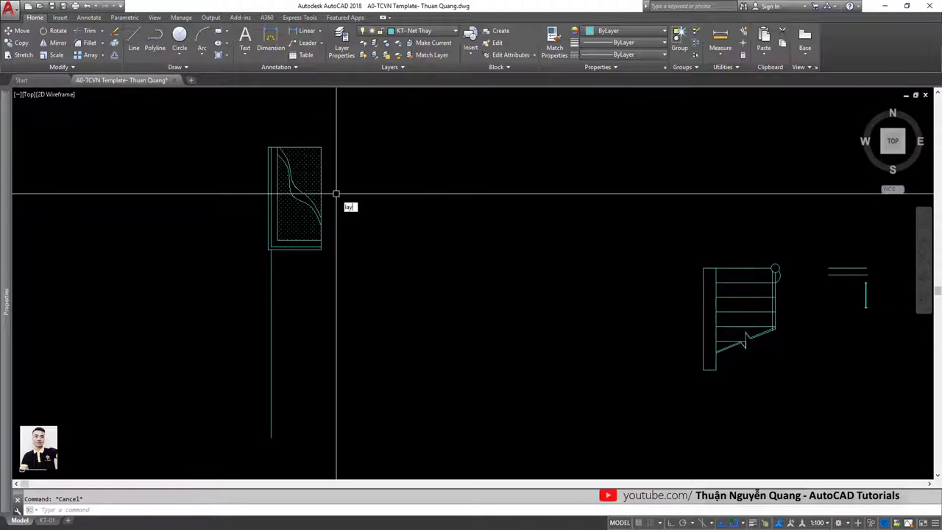
# Turn all layers back on with LAYON
pyautogui.press('BackSpace')
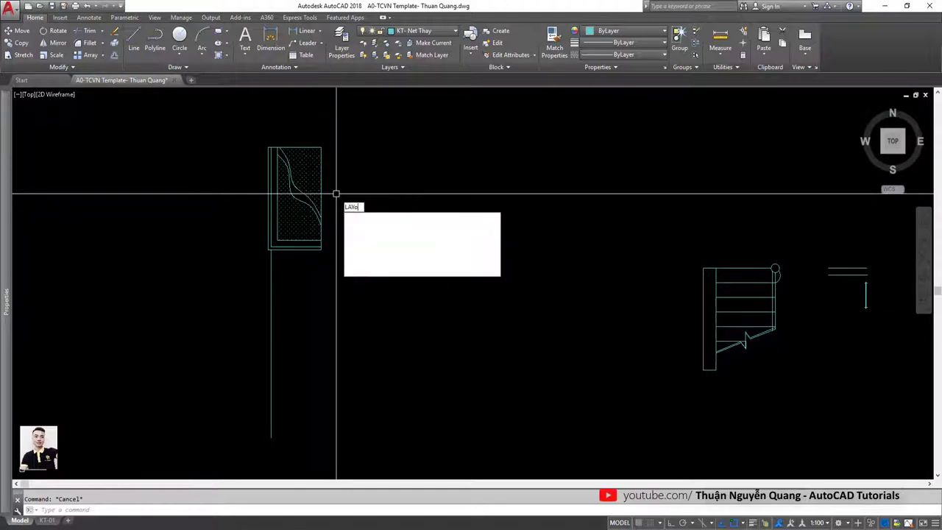
pyautogui.write('n')
pyautogui.press('Return')
# Move the tree symbol into the planter
pyautogui.click(199, 197)
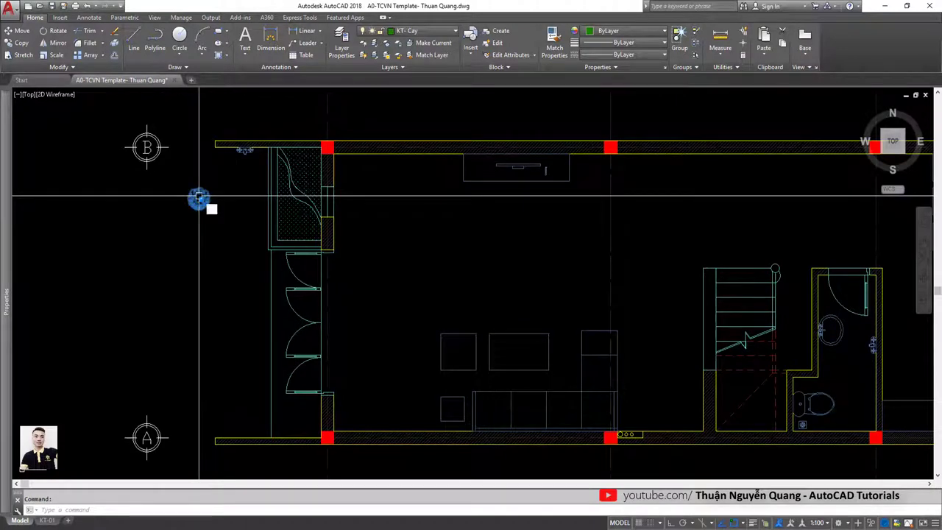
pyautogui.press('m')
pyautogui.press('Return')
pyautogui.click(199, 197)
pyautogui.scroll(4, 294, 170)
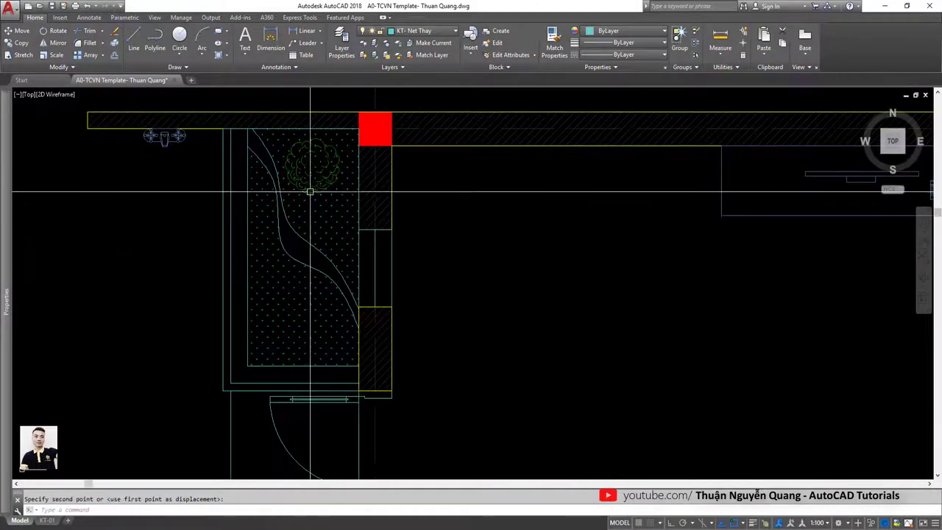
pyautogui.click(310, 191)
# Copy the tree to a second spot lower in the planter
pyautogui.write('co')
pyautogui.press('Return')
pyautogui.click(313, 168)
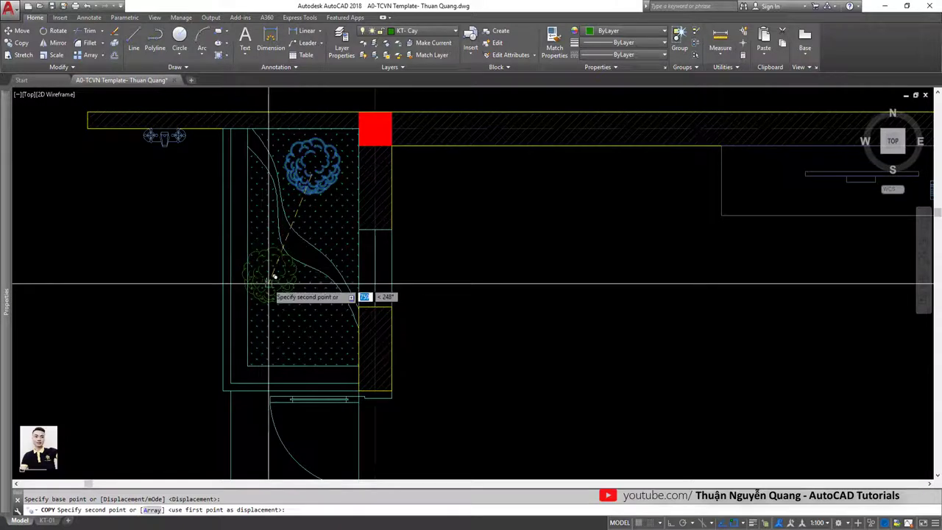
pyautogui.click(314, 329)
pyautogui.press('Escape')
pyautogui.scroll(-4, 294, 294)
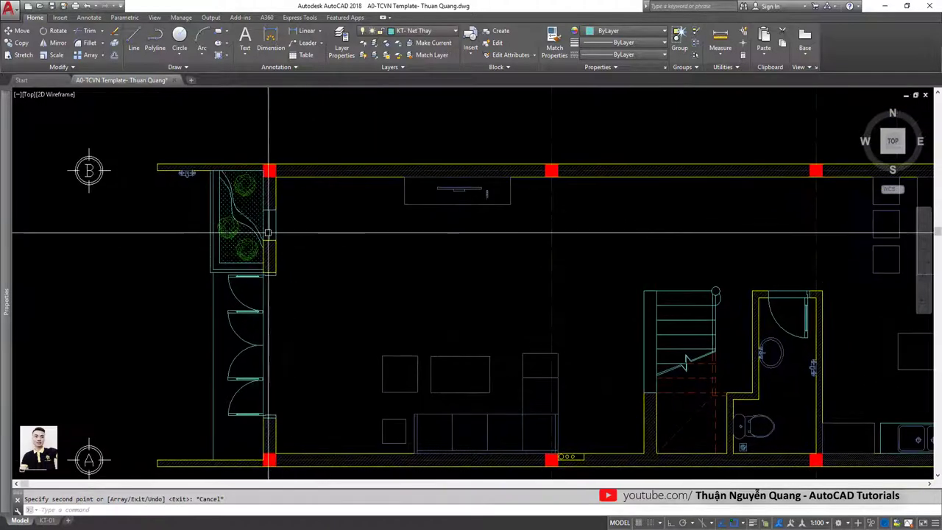
pyautogui.scroll(-3, 258, 265)
pyautogui.scroll(1, 248, 292)
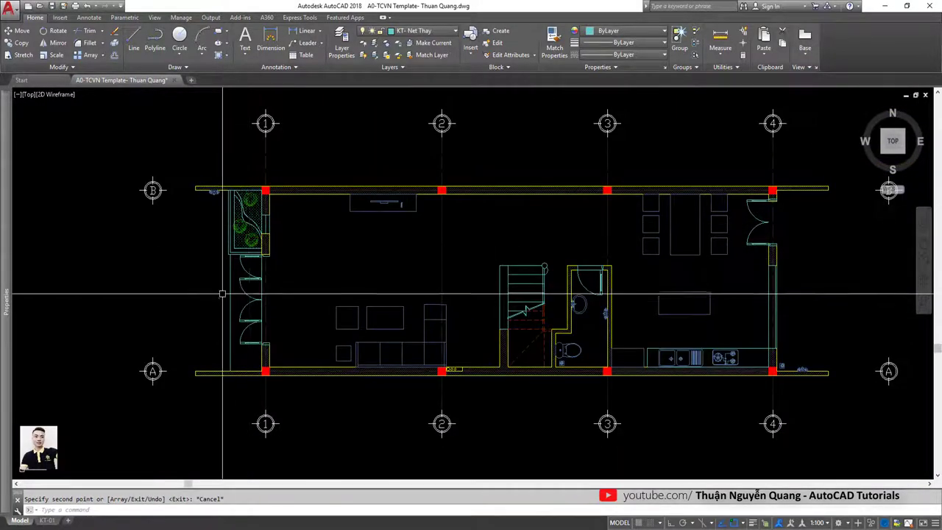
pyautogui.scroll(2, 222, 294)
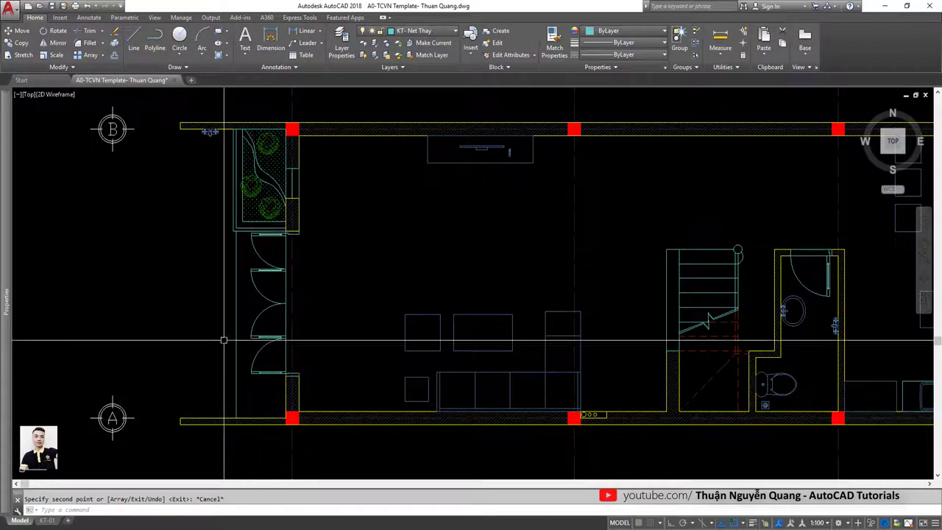
# Draw a tall narrow rectangle beside the floor plan
pyautogui.scroll(2, 252, 362)
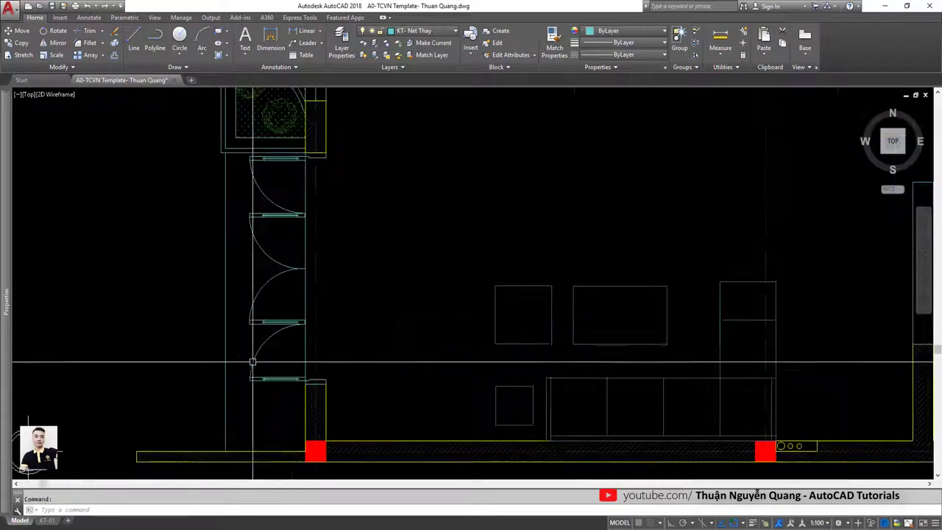
pyautogui.write('rec')
pyautogui.press('space')
pyautogui.click(225, 151)
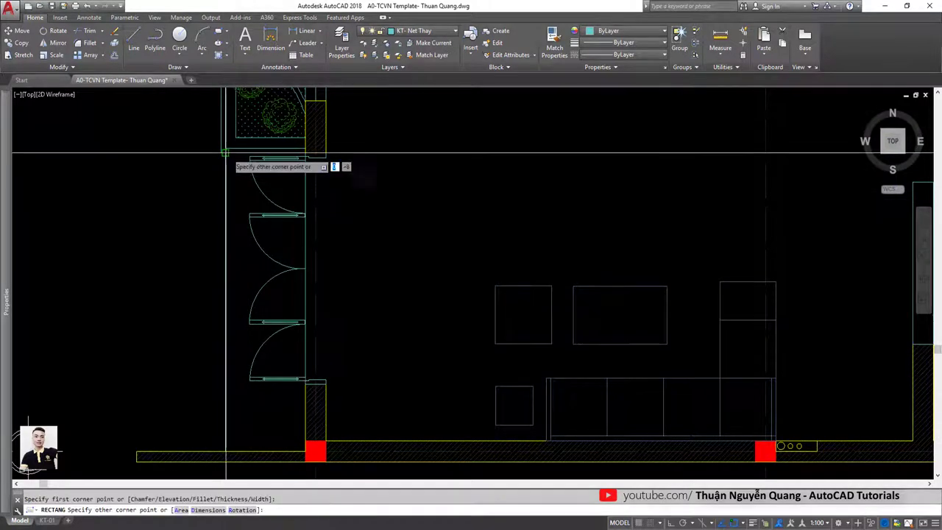
pyautogui.click(289, 447)
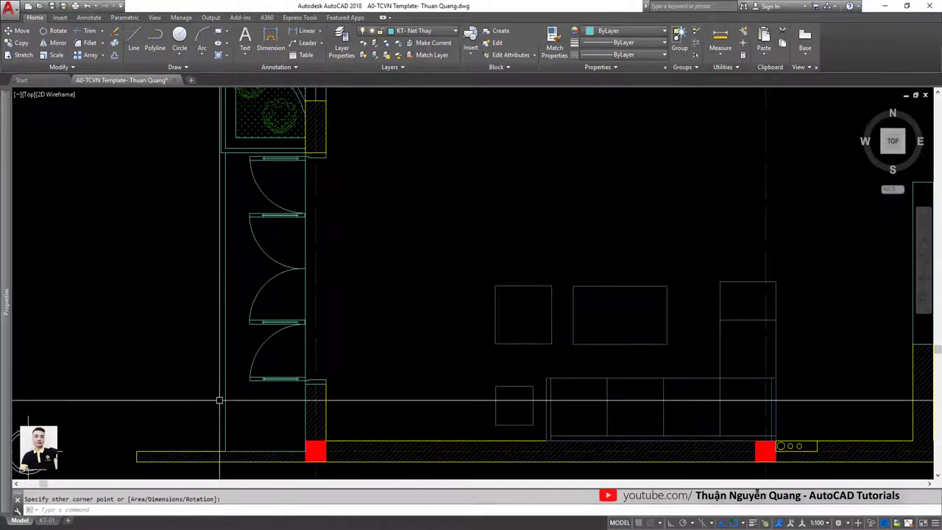
# Move the rectangle to sit left of the plan between axes A and B
pyautogui.click(226, 352)
pyautogui.write('m')
pyautogui.press('space')
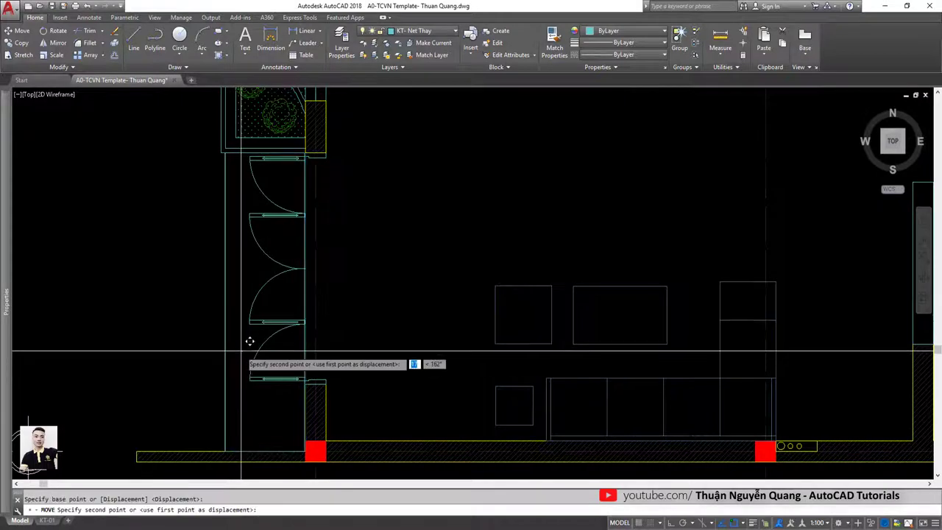
pyautogui.click(251, 339)
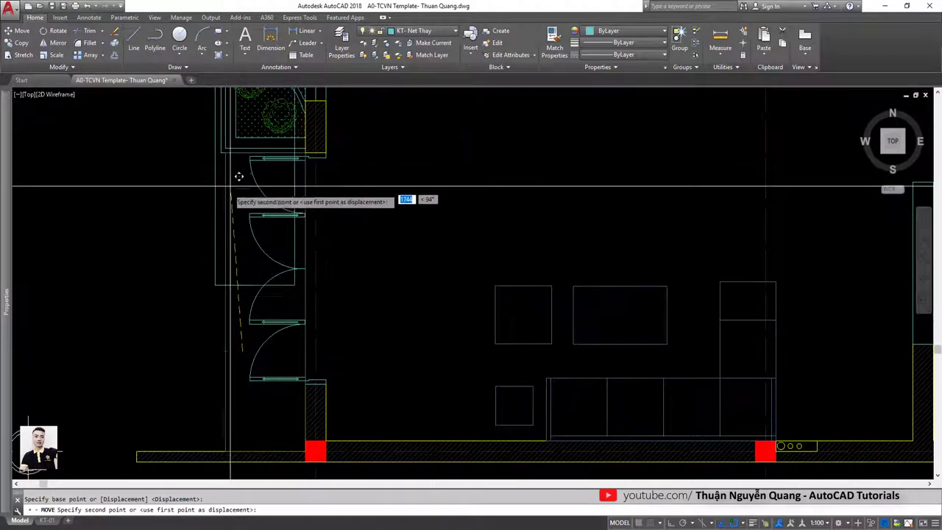
pyautogui.scroll(-3, 211, 261)
pyautogui.moveTo(211, 261); pyautogui.dragTo(304, 278, button='middle')
pyautogui.click(210, 277)
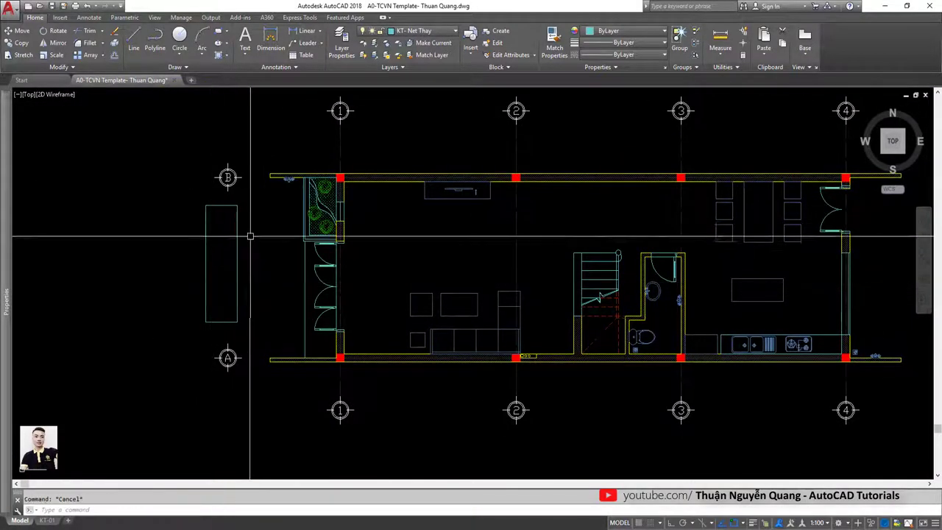
pyautogui.moveTo(249, 233); pyautogui.dragTo(212, 250)
pyautogui.press('Escape')
pyautogui.scroll(2, 213, 247)
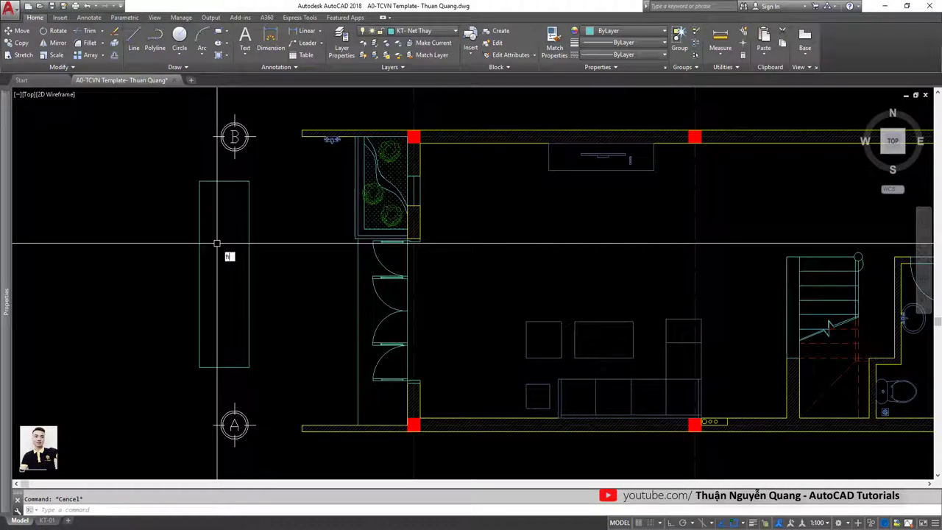
# Fill the left rectangle with the AR-CONC concrete hatch pattern at scale 300
pyautogui.write('h')
pyautogui.press('Return')
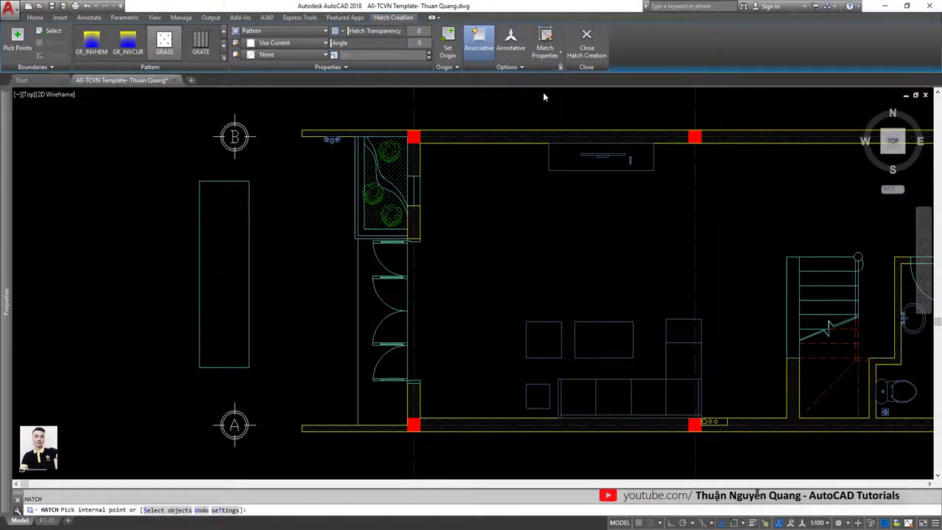
pyautogui.click(560, 67)
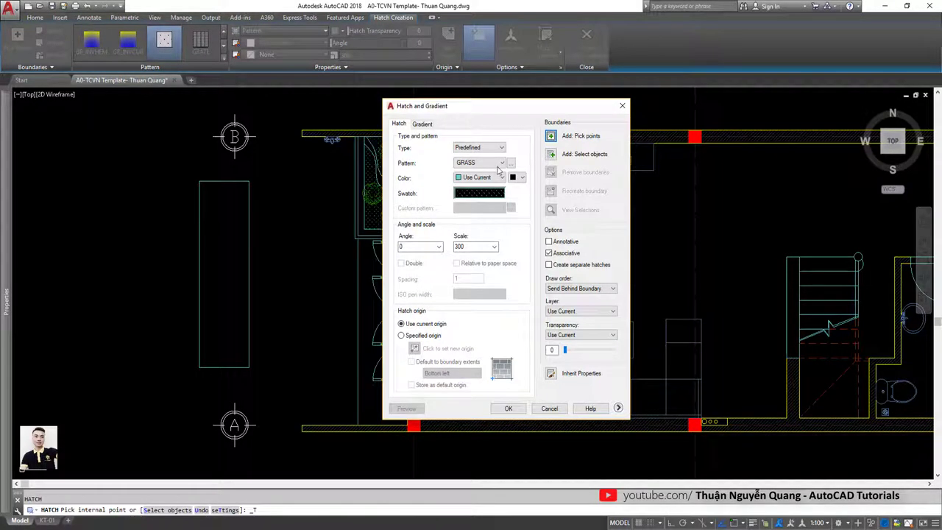
pyautogui.click(511, 163)
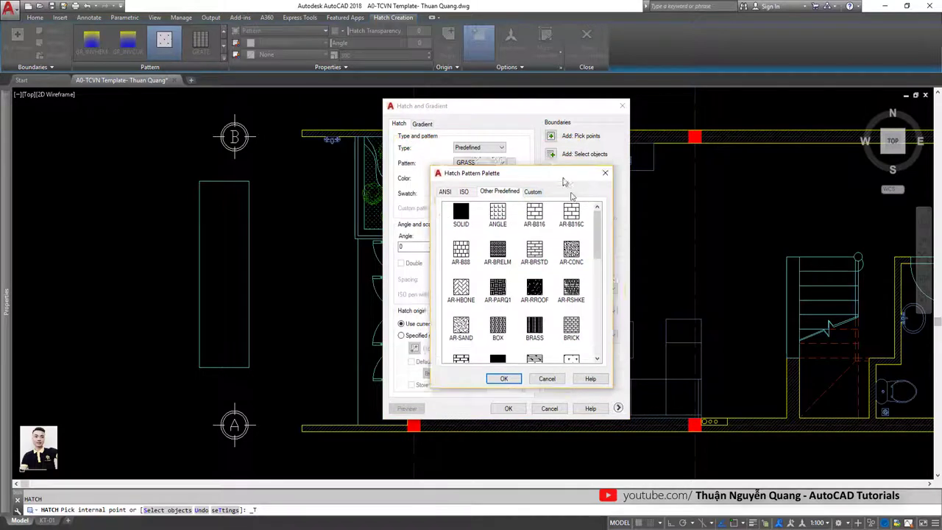
pyautogui.moveTo(580, 199); pyautogui.dragTo(646, 199)
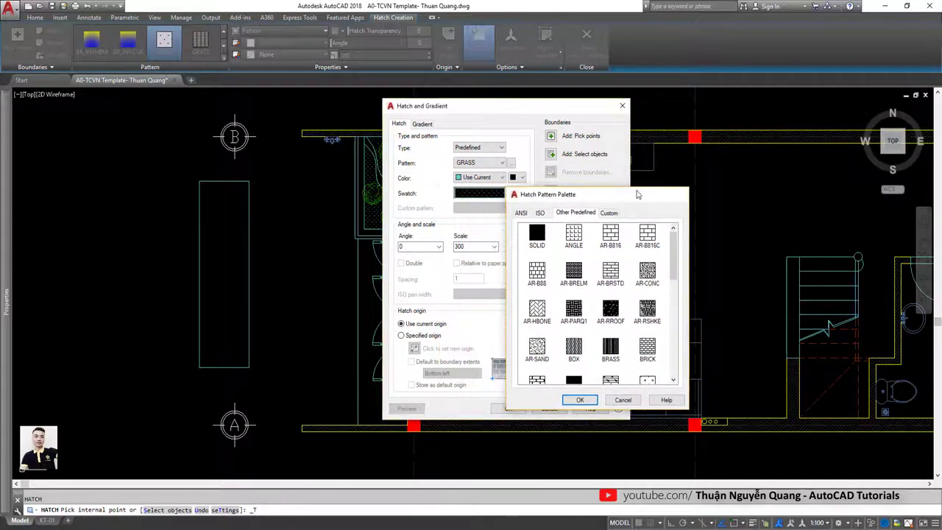
pyautogui.press('Escape')
pyautogui.click(511, 163)
pyautogui.moveTo(485, 154); pyautogui.dragTo(549, 151)
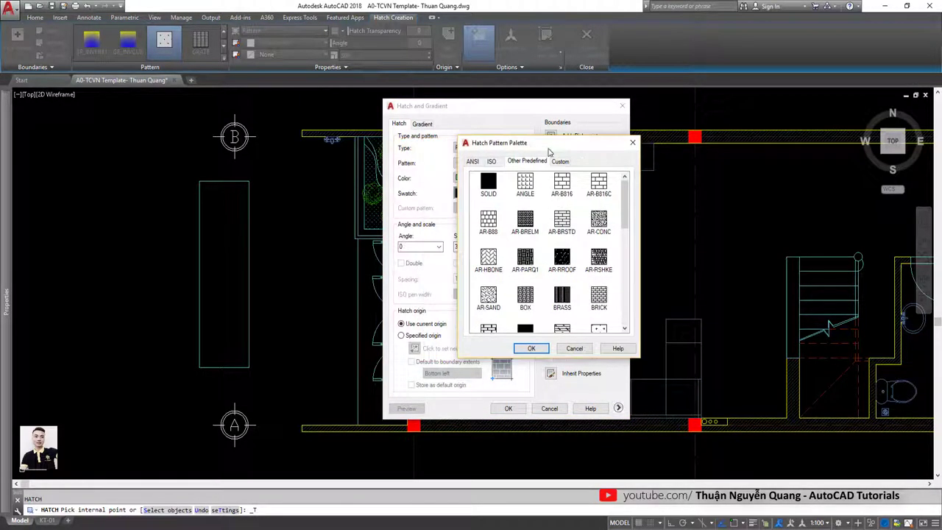
pyautogui.scroll(-1, 628, 218)
pyautogui.scroll(1, 628, 219)
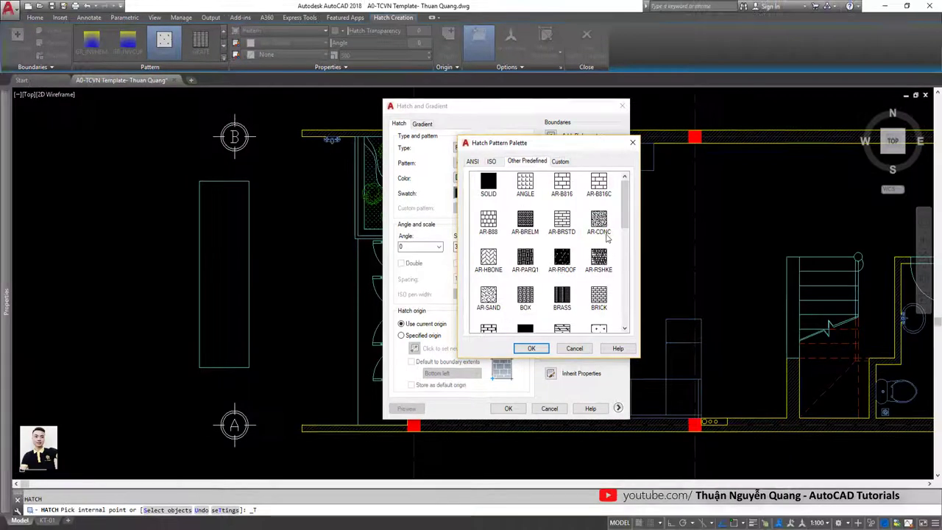
pyautogui.click(533, 349)
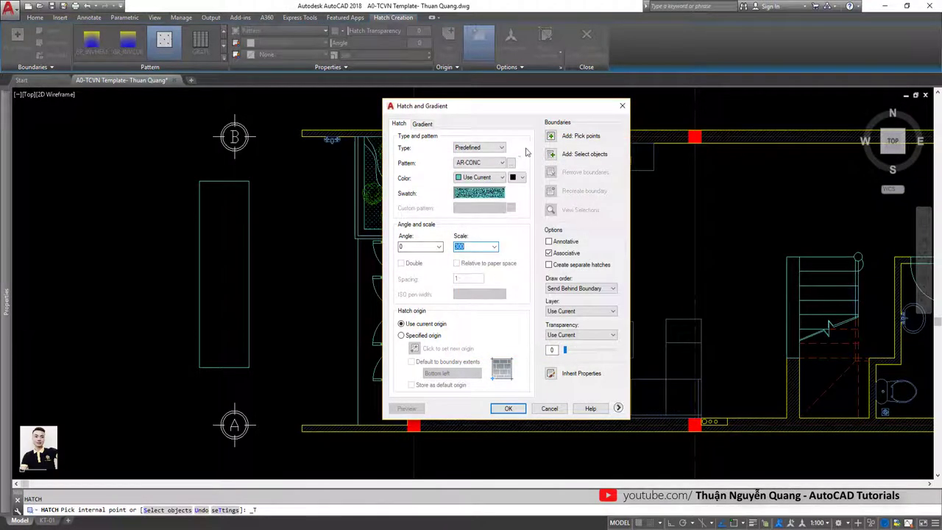
pyautogui.click(550, 138)
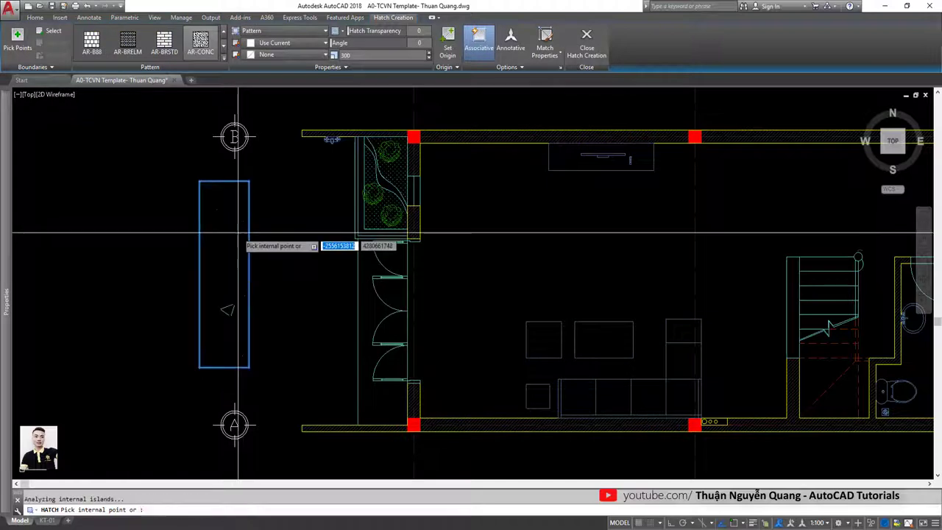
pyautogui.press('Return')
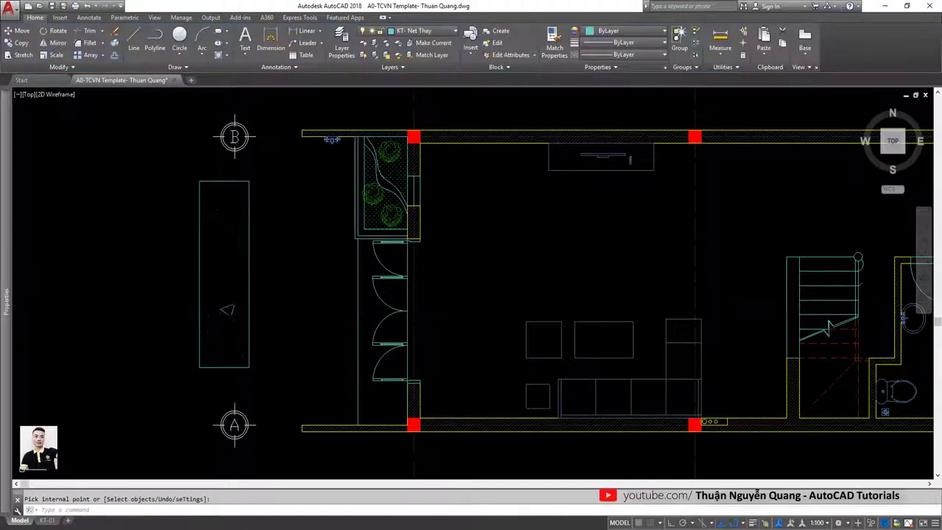
# Change the rectangle's hatch scale to 52
pyautogui.click(230, 308)
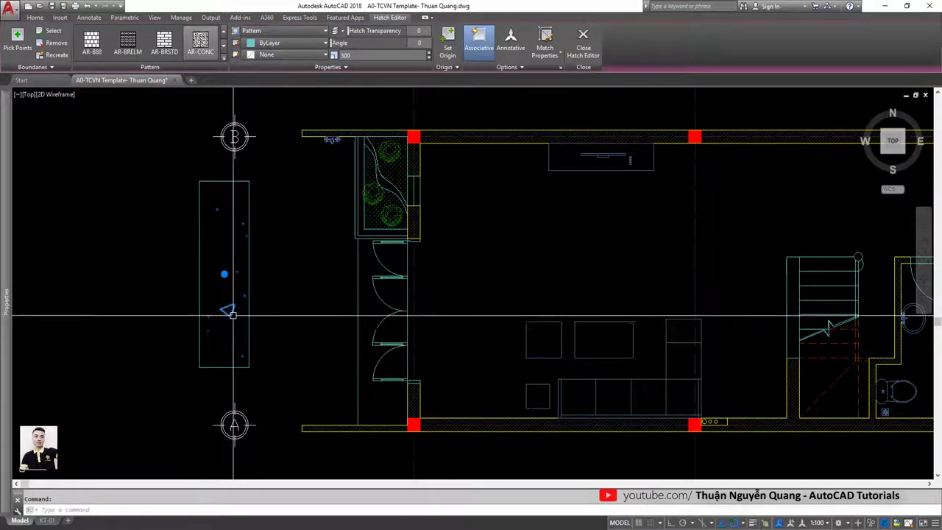
pyautogui.click(352, 55)
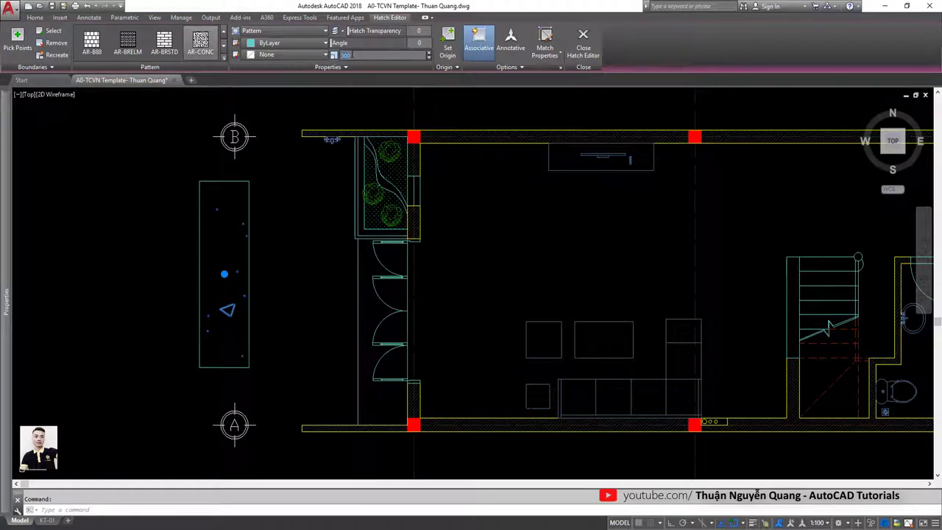
pyautogui.write('30')
pyautogui.write('52')
pyautogui.press('Return')
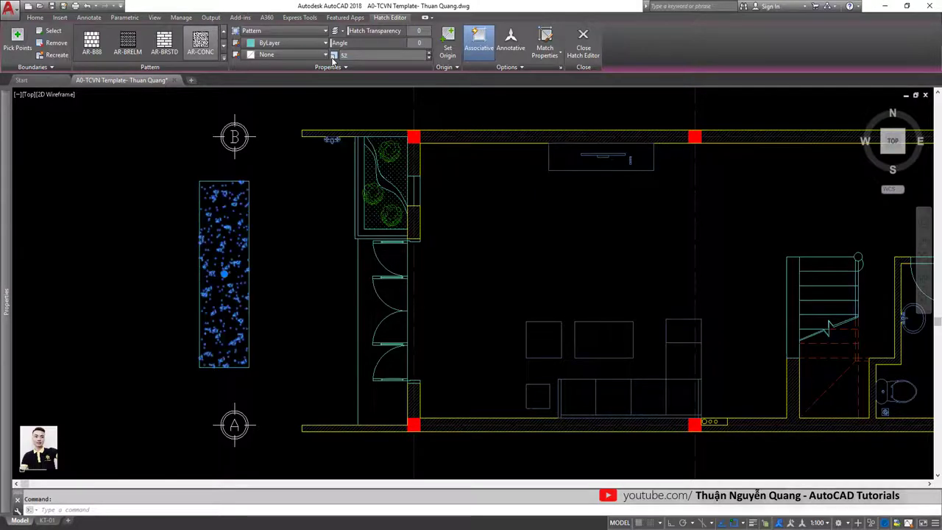
pyautogui.press('Escape')
# Zoom around and bring the hatched rectangle back into view
pyautogui.scroll(2, 227, 275)
pyautogui.scroll(2, 247, 254)
pyautogui.scroll(3, 248, 254)
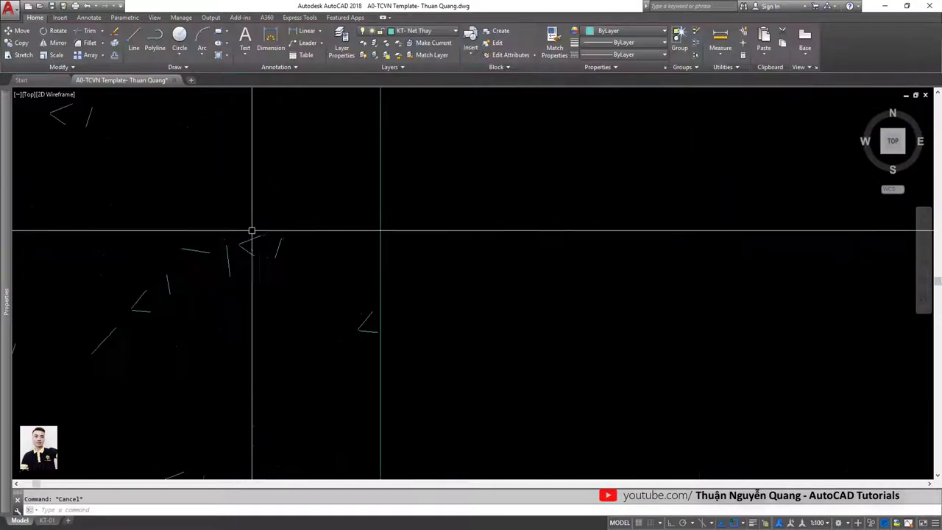
pyautogui.scroll(-8, 253, 231)
pyautogui.scroll(5, 265, 229)
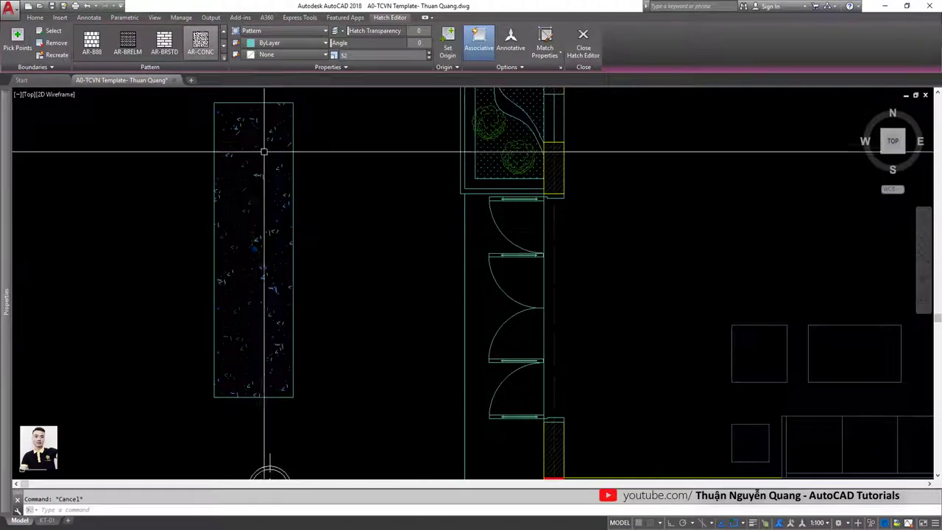
pyautogui.scroll(3, 261, 147)
pyautogui.scroll(2, 256, 111)
pyautogui.click(295, 181)
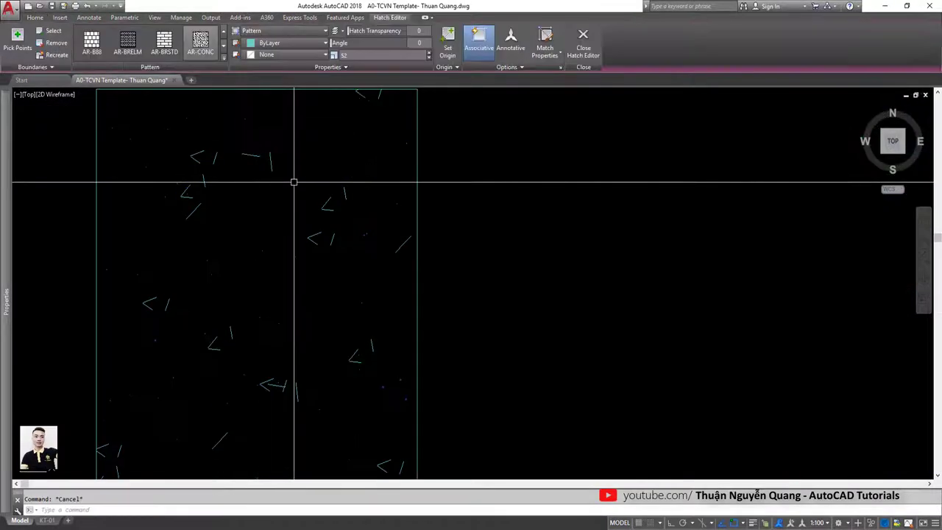
pyautogui.press('Escape')
pyautogui.scroll(-4, 341, 240)
pyautogui.scroll(-4, 371, 276)
pyautogui.moveTo(371, 276); pyautogui.dragTo(349, 246, button='middle')
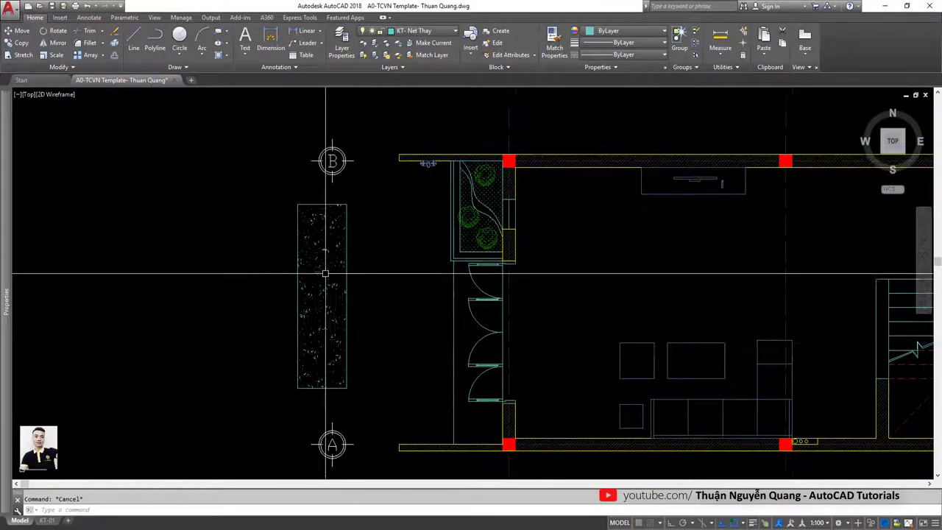
# Put the hatch on the KT- Hatch layer
pyautogui.click(318, 284)
pyautogui.click(315, 305)
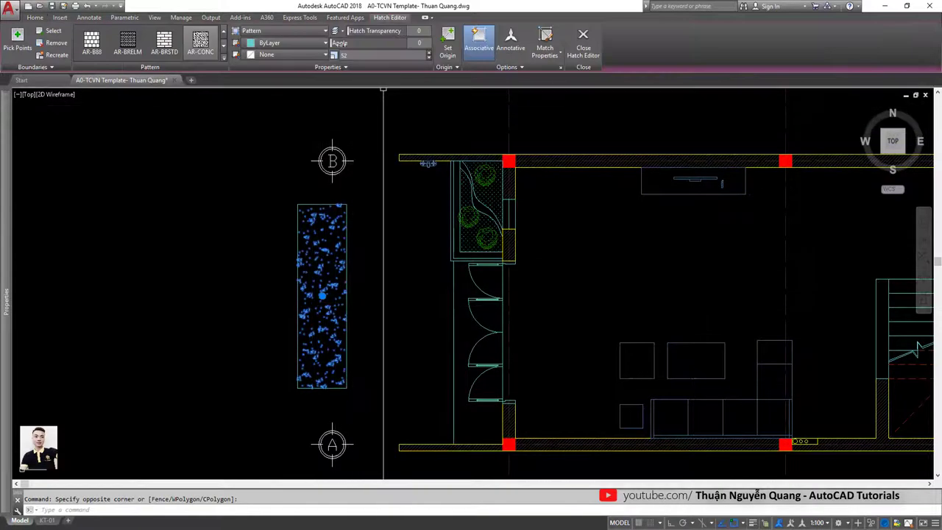
pyautogui.click(265, 43)
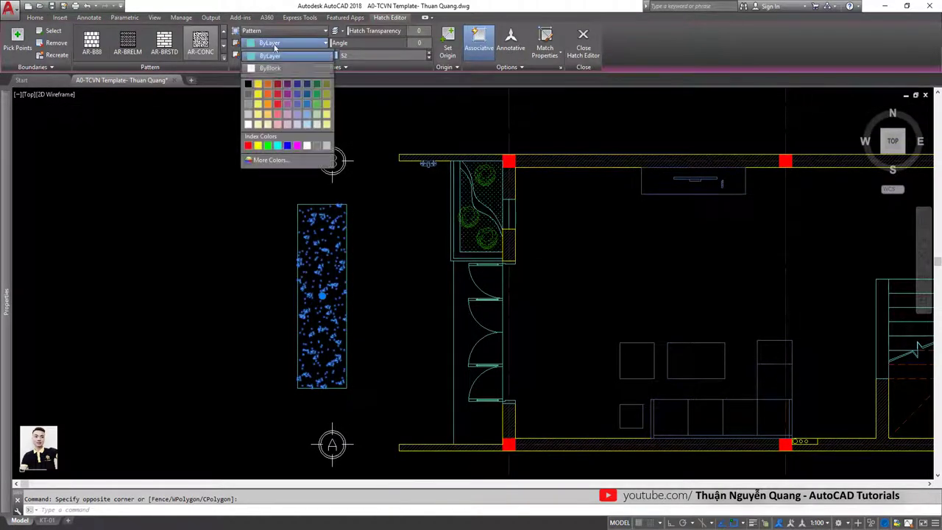
pyautogui.click(357, 201)
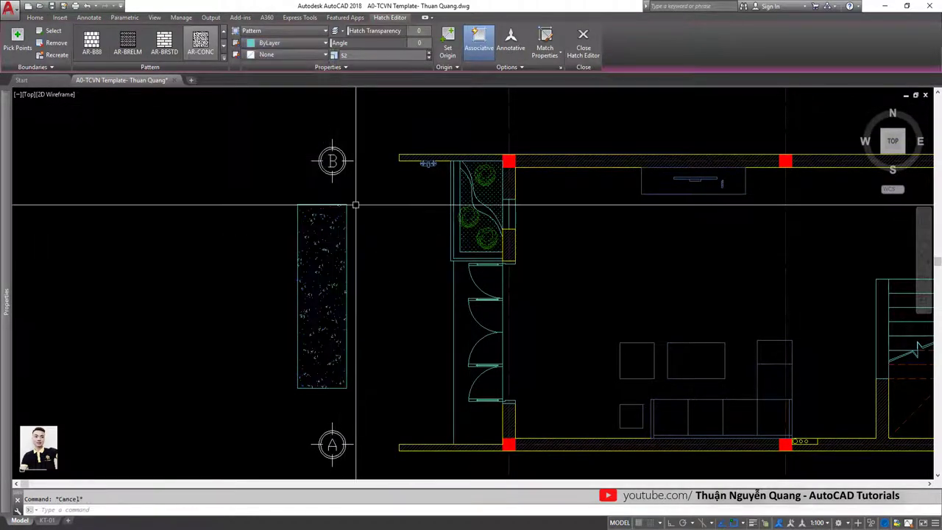
pyautogui.click(320, 248)
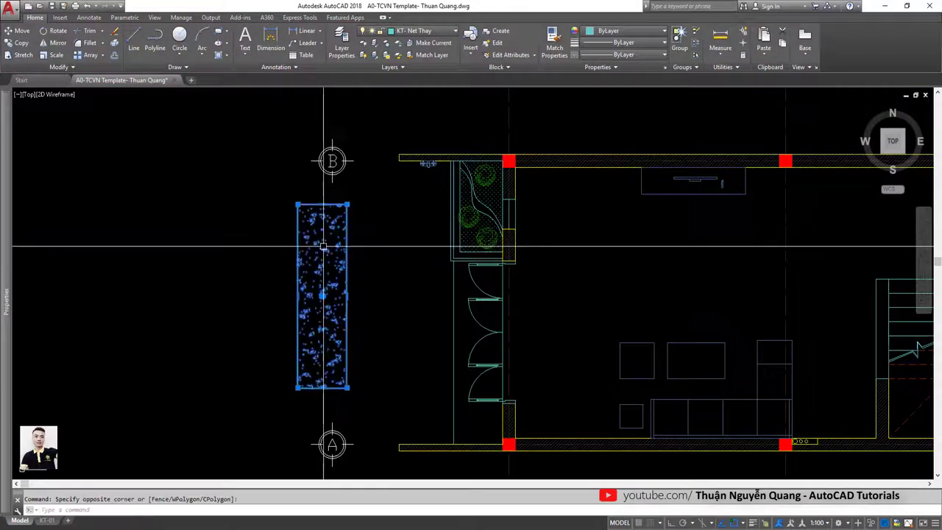
pyautogui.click(414, 31)
pyautogui.click(418, 141)
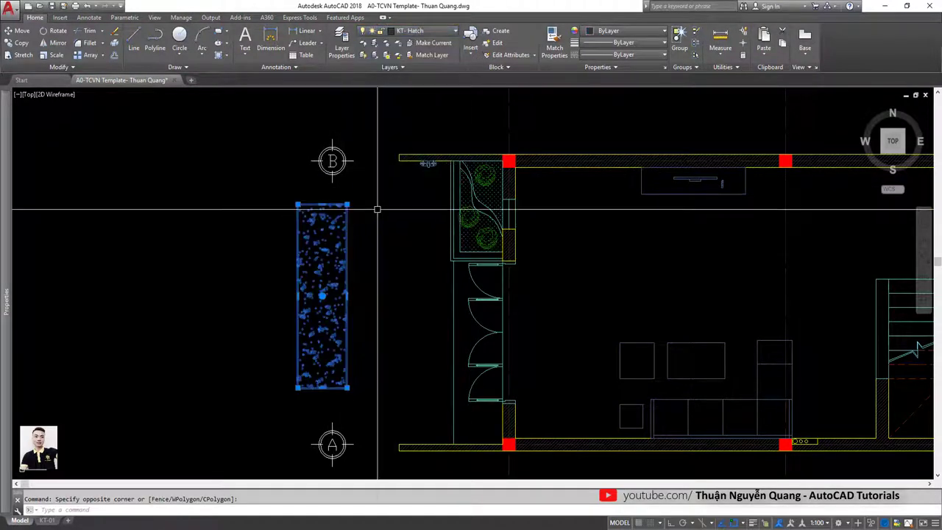
pyautogui.press('Escape')
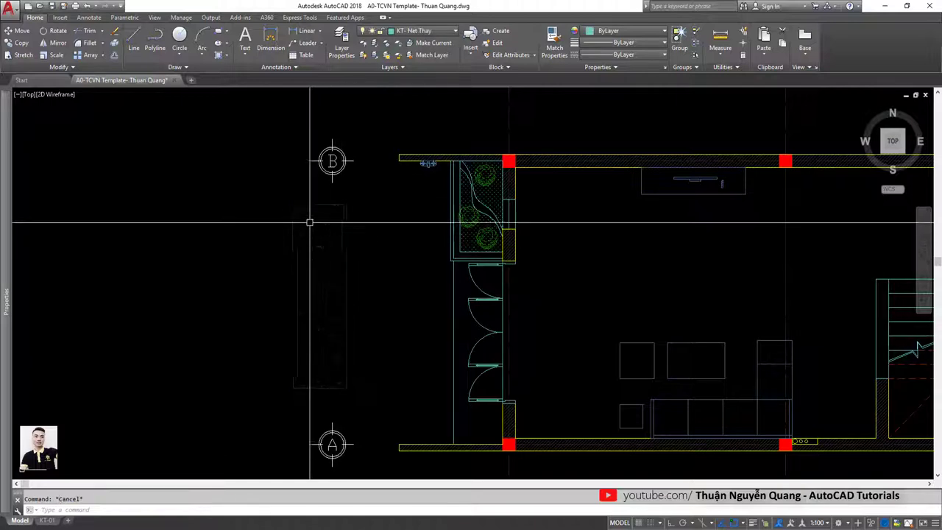
# Begin moving the hatch, cancel the move, and select the tall rectangle at left
pyautogui.click(315, 228)
pyautogui.write('m')
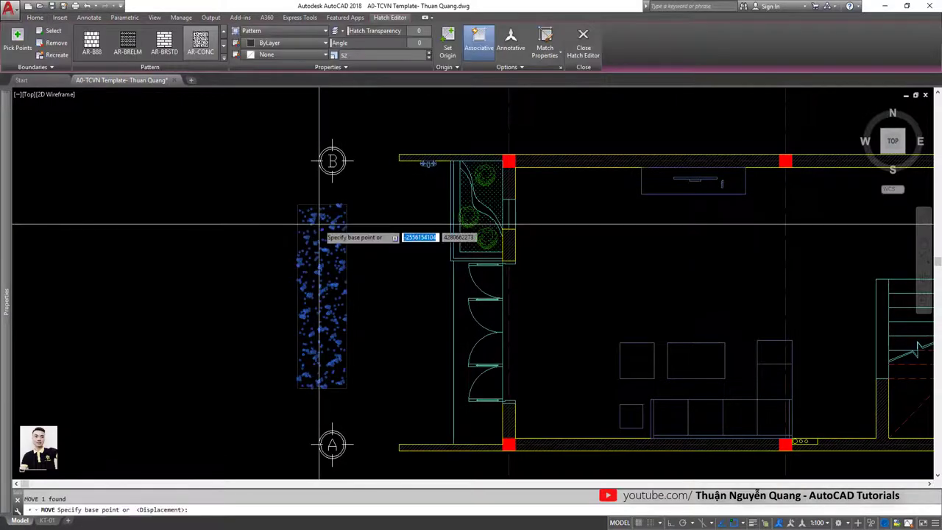
pyautogui.press('Return')
pyautogui.scroll(6, 299, 202)
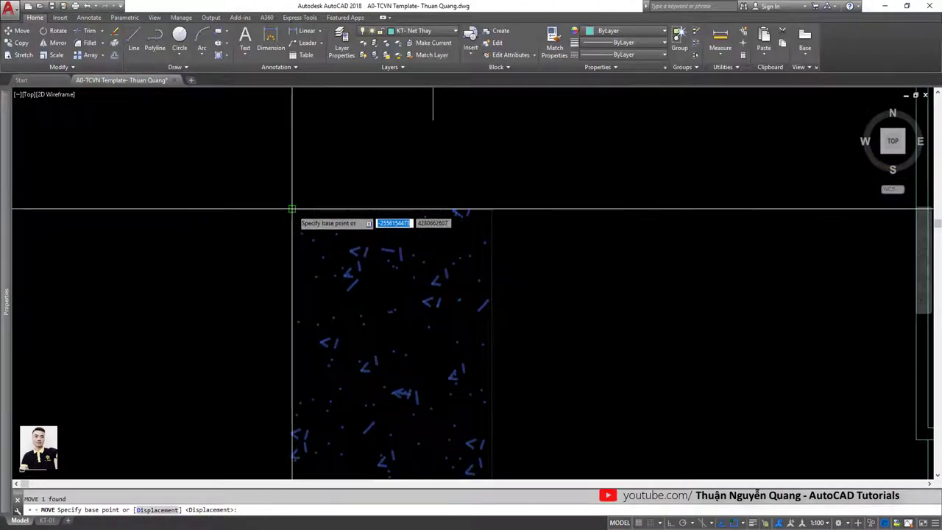
pyautogui.click(292, 211)
pyautogui.scroll(-8, 347, 204)
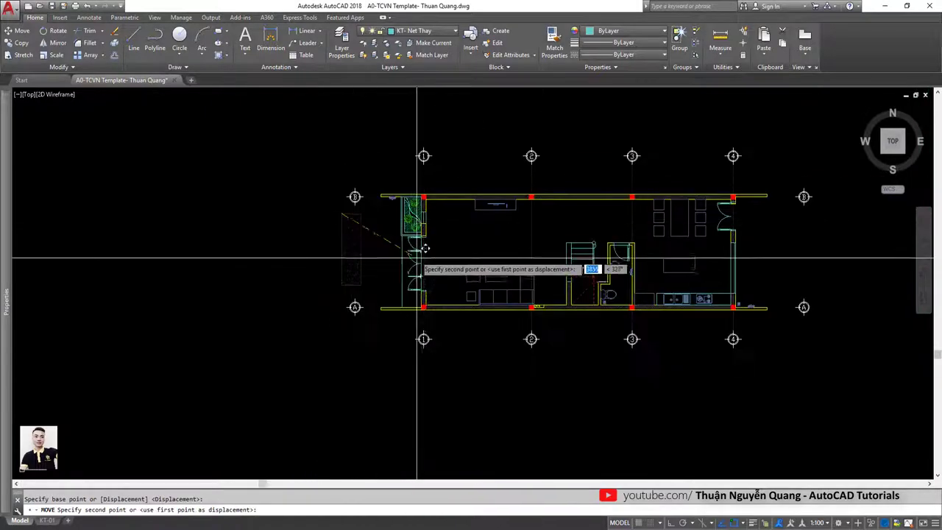
pyautogui.scroll(5, 405, 230)
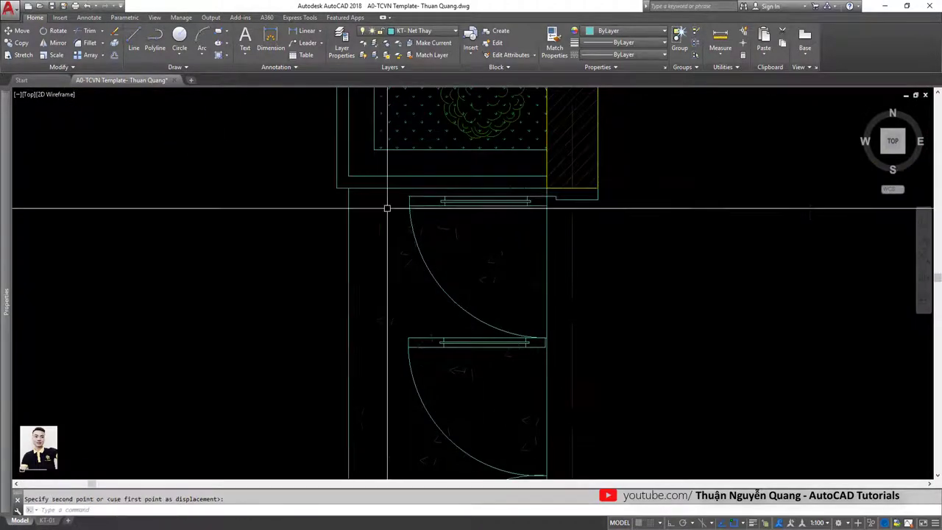
pyautogui.scroll(-6, 388, 243)
pyautogui.scroll(4, 395, 248)
pyautogui.press('Escape')
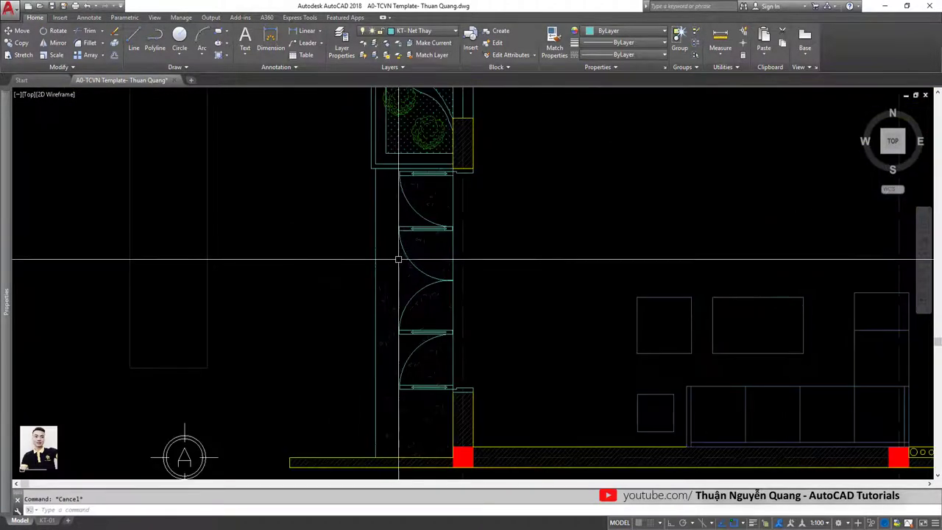
pyautogui.scroll(-2, 398, 259)
pyautogui.click(235, 253)
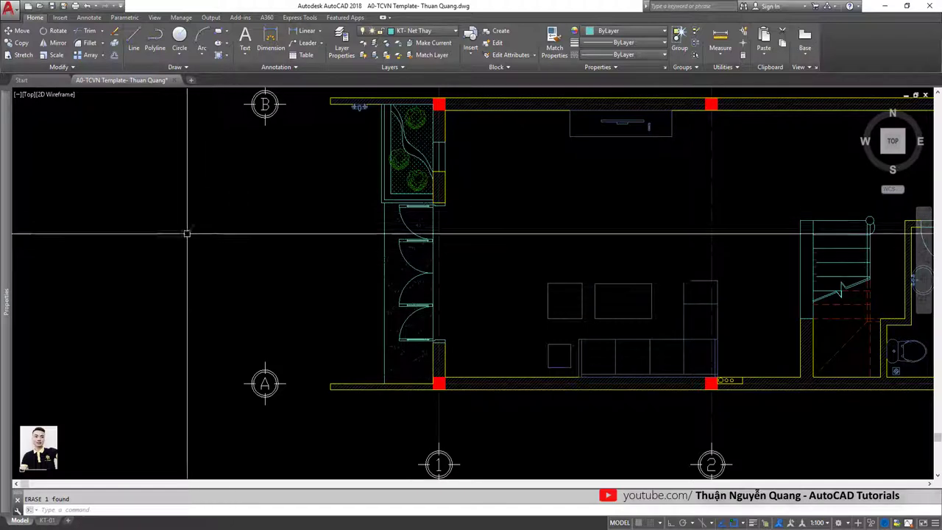
pyautogui.scroll(-5, 366, 281)
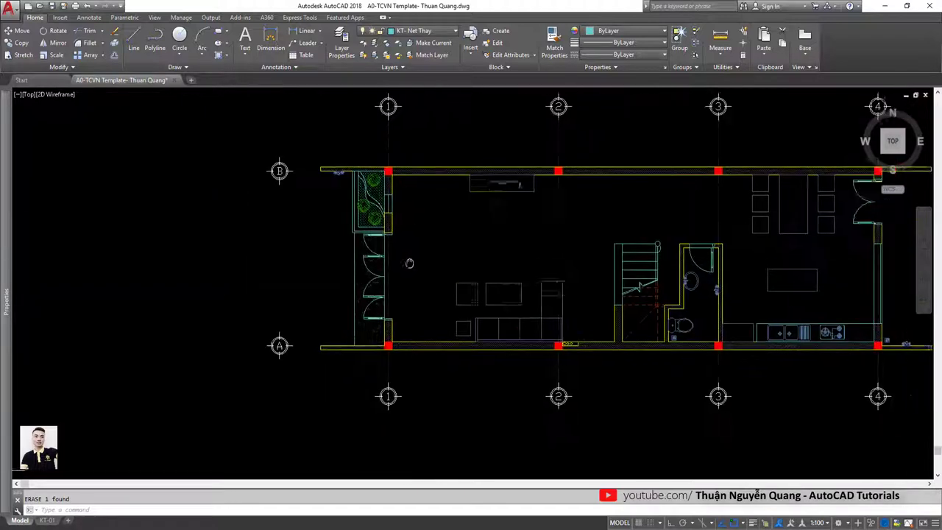
pyautogui.moveTo(305, 280); pyautogui.dragTo(369, 288, button='middle')
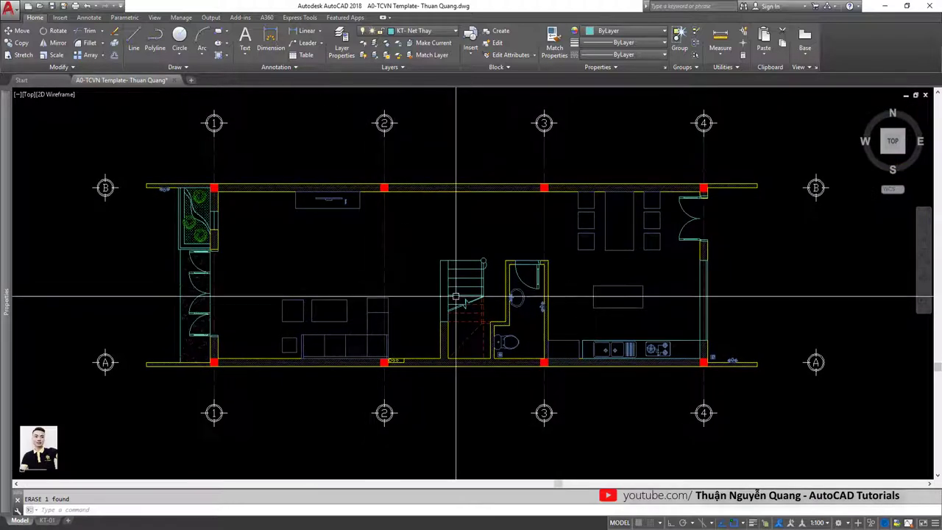
pyautogui.scroll(6, 766, 182)
pyautogui.click(758, 221)
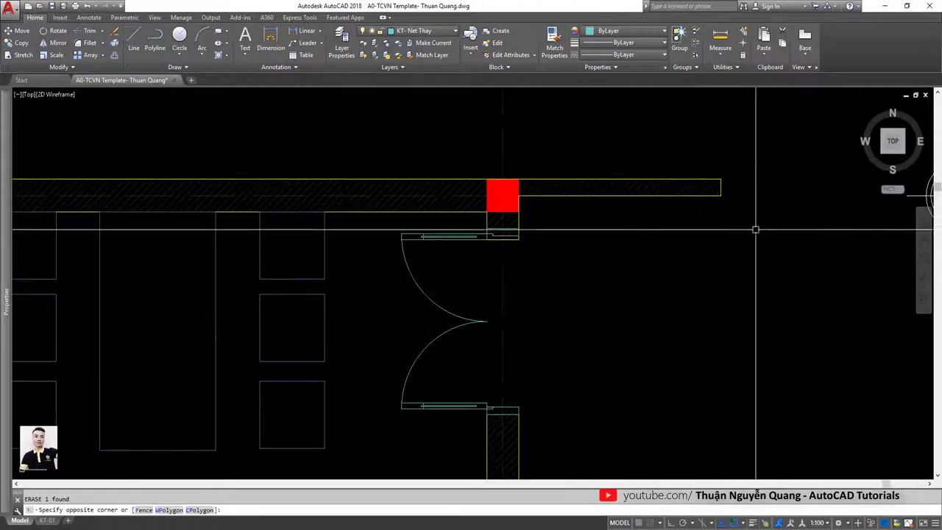
pyautogui.scroll(-5, 579, 191)
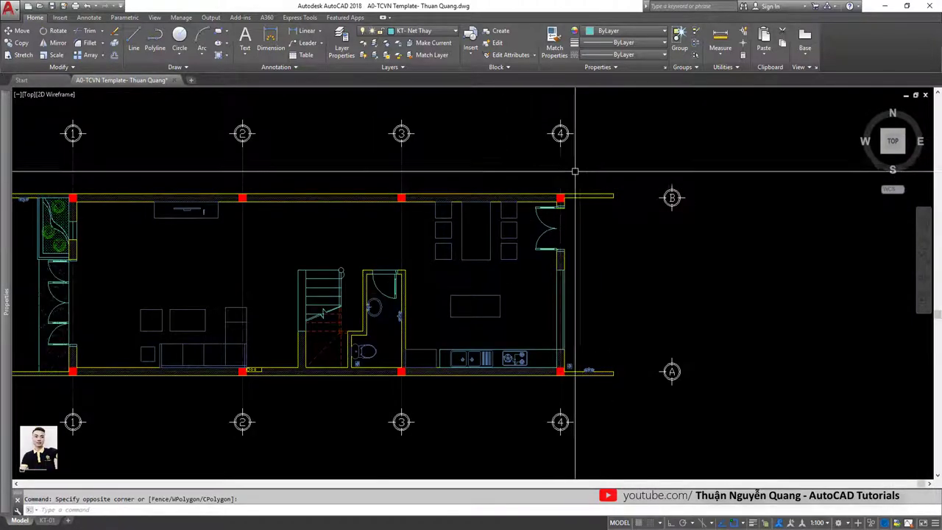
pyautogui.click(422, 31)
pyautogui.write('LAYISO')
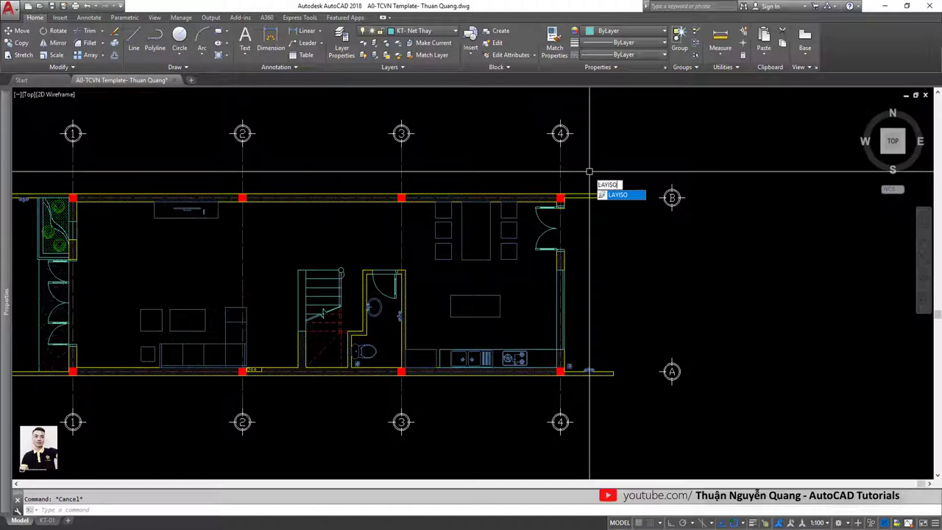
# Isolate the grid axis layer KT - Truc with LAYISO
pyautogui.press('Return')
pyautogui.press('Return')
pyautogui.scroll(-2, 584, 197)
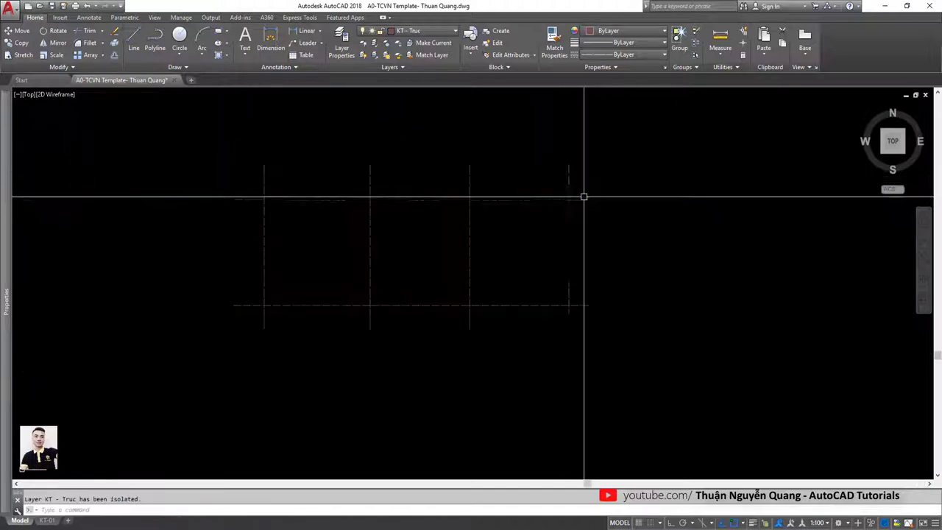
pyautogui.click(596, 320)
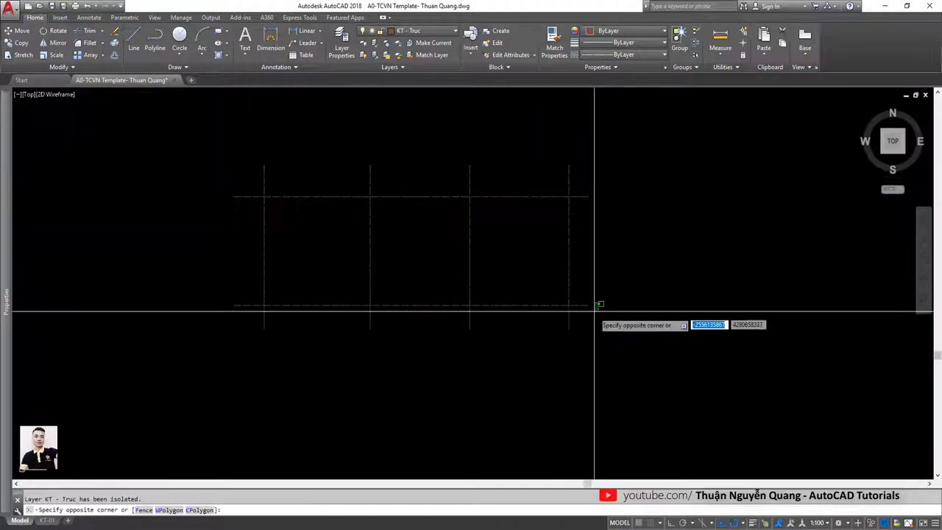
# Stretch the right ends of axes A and B further right with Ortho on
pyautogui.click(589, 182)
pyautogui.click(608, 320)
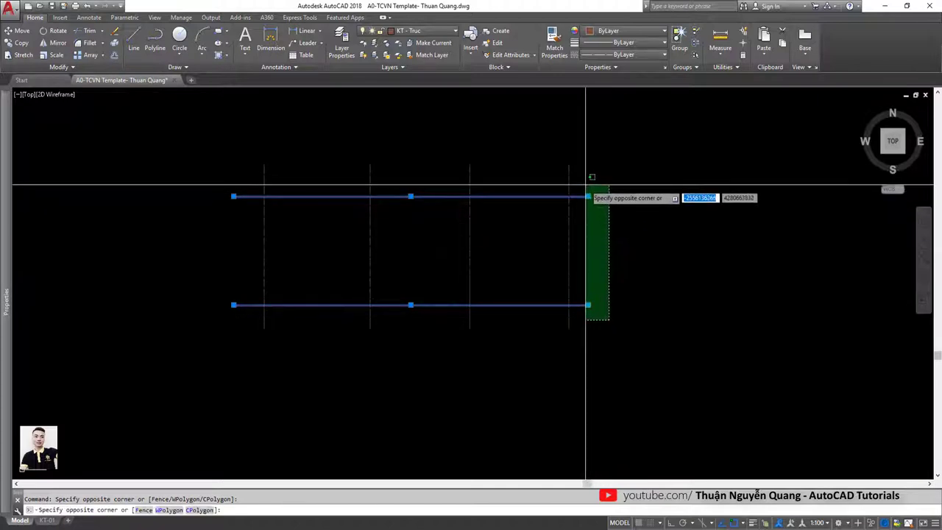
pyautogui.click(586, 188)
pyautogui.write('S')
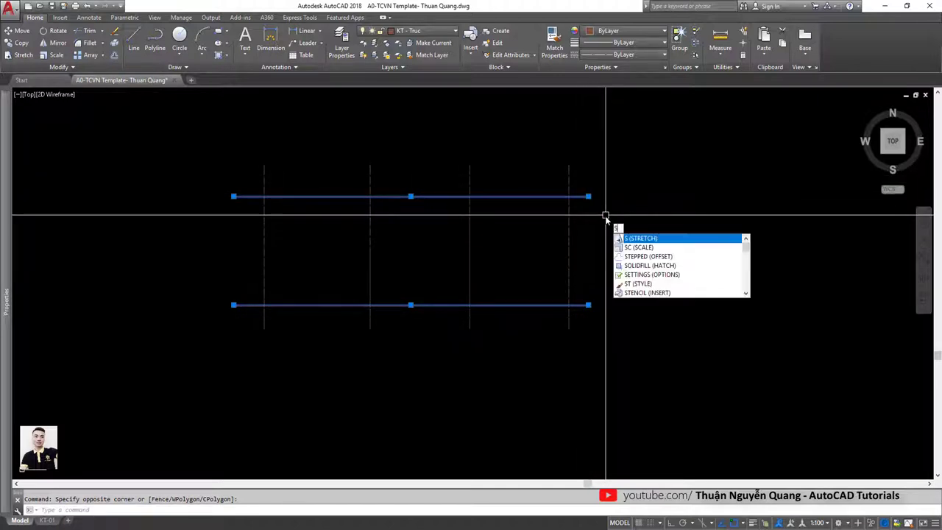
pyautogui.press('Return')
pyautogui.click(605, 246)
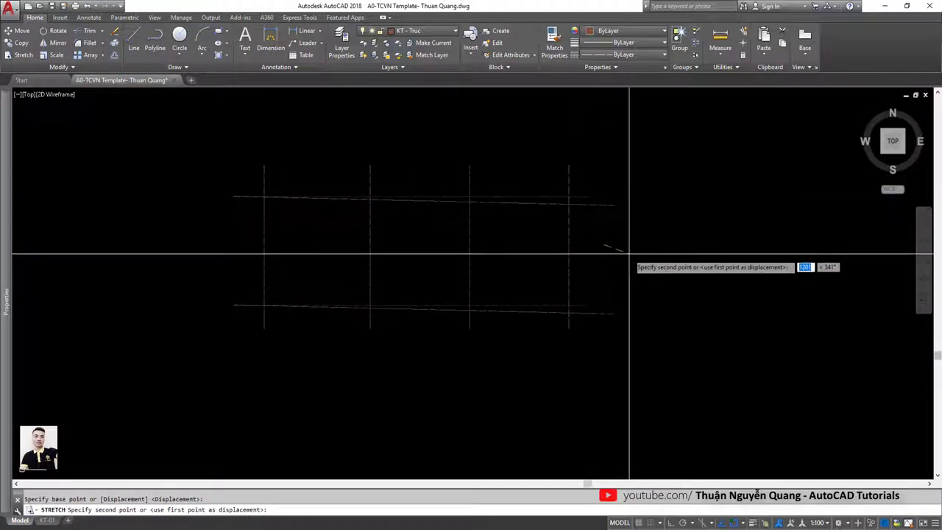
pyautogui.press('F8')
pyautogui.click(638, 242)
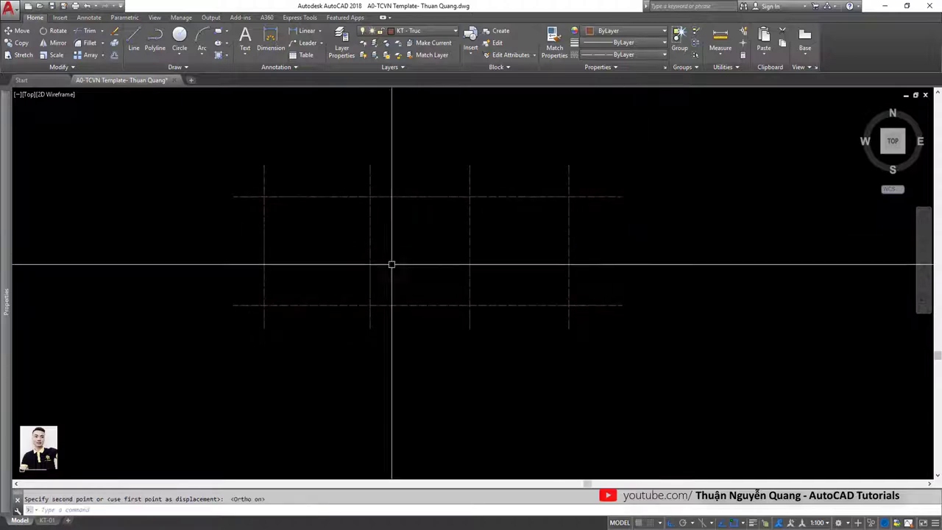
# Stretch the left ends of axes A and B further left
pyautogui.click(243, 318)
pyautogui.click(220, 212)
pyautogui.press('Return')
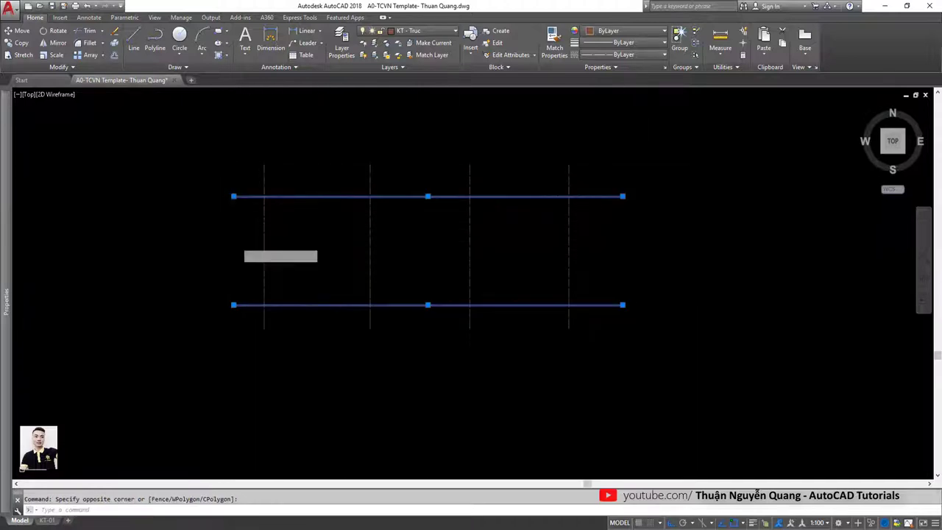
pyautogui.click(237, 242)
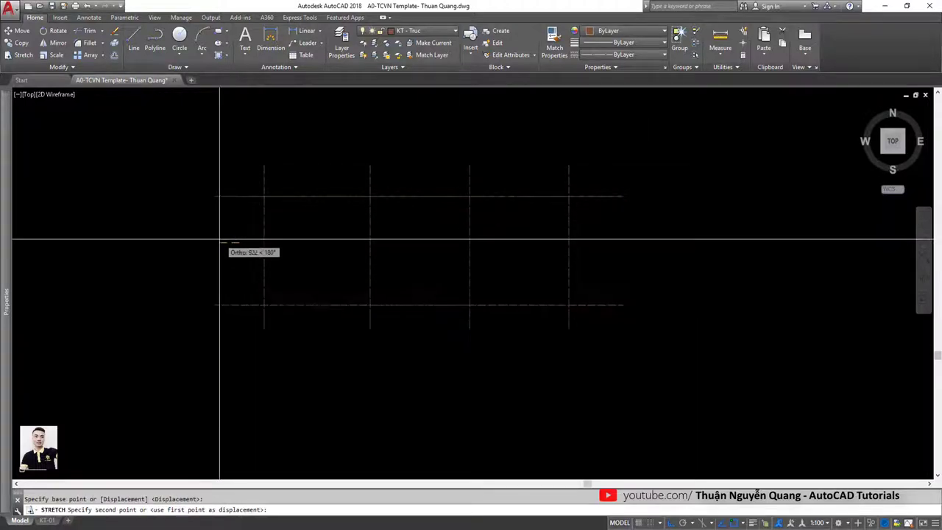
pyautogui.click(261, 240)
# Cancel the stray selection and turn all layers back on with LAYON
pyautogui.click(582, 337)
pyautogui.press('Escape')
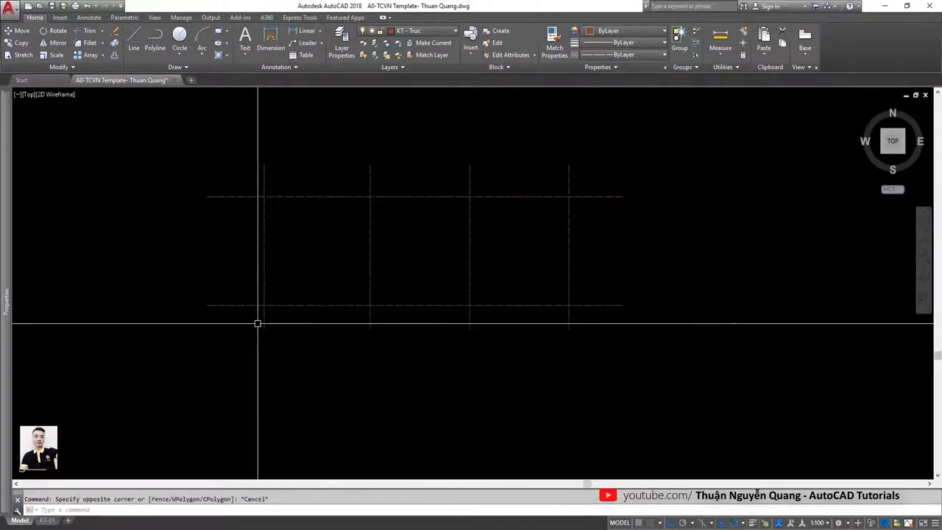
pyautogui.write('layio')
pyautogui.press('BackSpace')
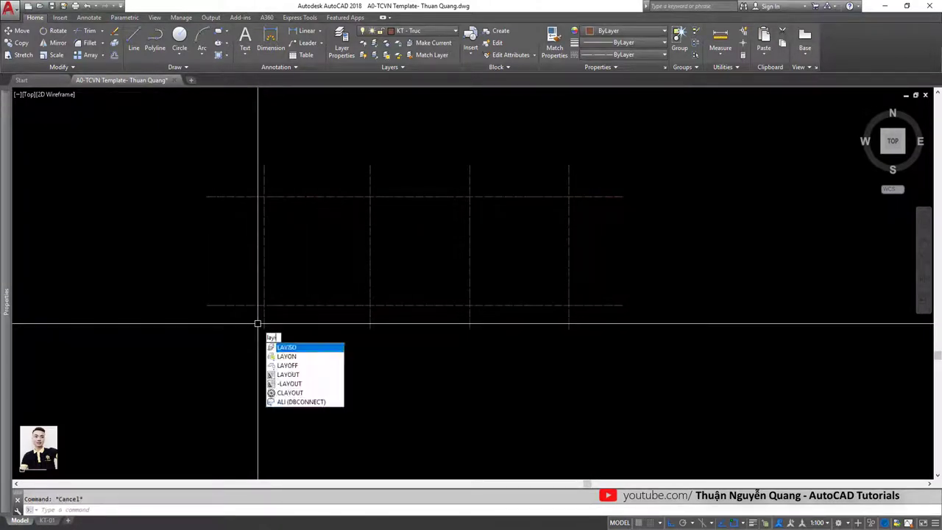
pyautogui.press('Return')
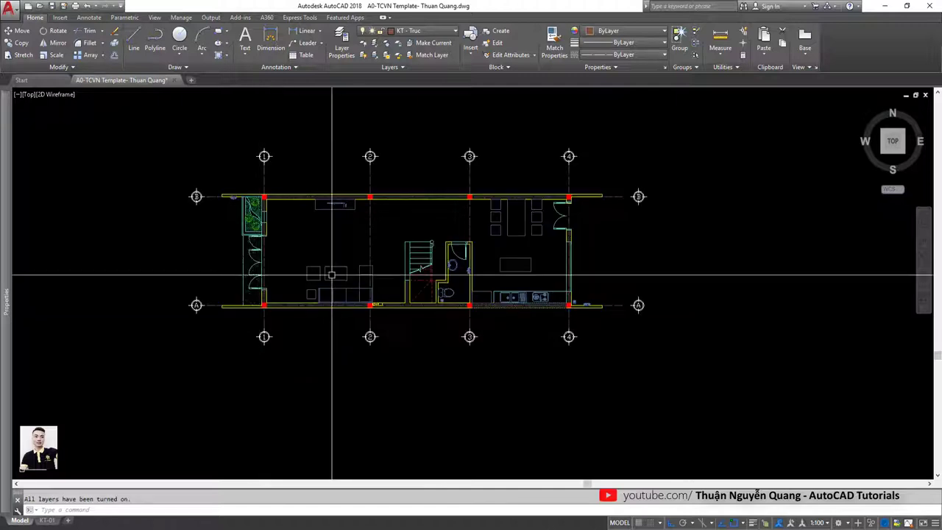
# Crossing-select the right-hand A and B bubbles and move them out to the extended axis end
pyautogui.scroll(4, 645, 197)
pyautogui.click(684, 397)
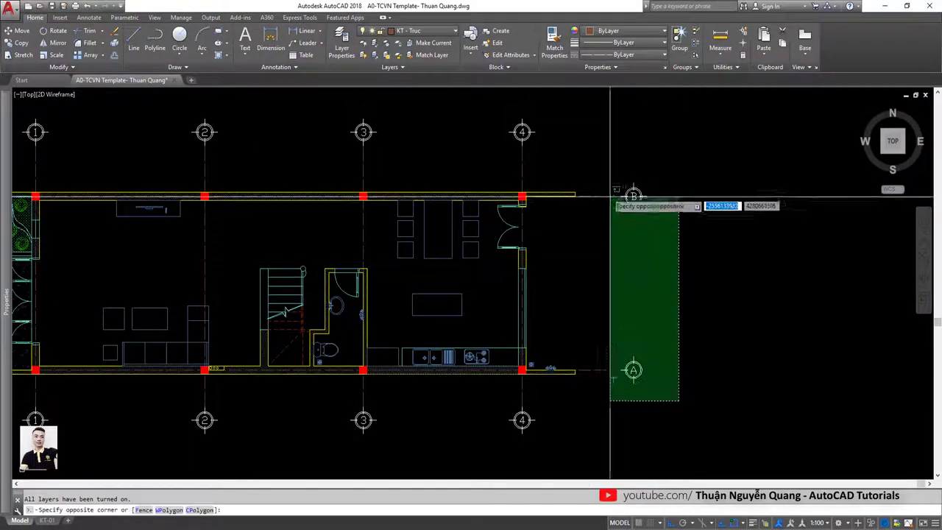
pyautogui.click(612, 195)
pyautogui.press('Escape')
pyautogui.click(692, 364)
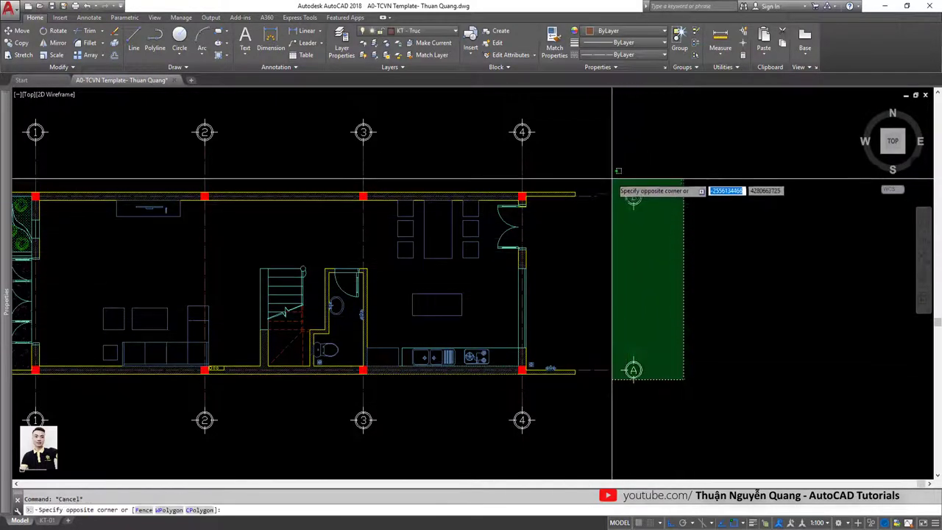
pyautogui.click(616, 165)
pyautogui.press('m')
pyautogui.press('Return')
pyautogui.scroll(4, 629, 193)
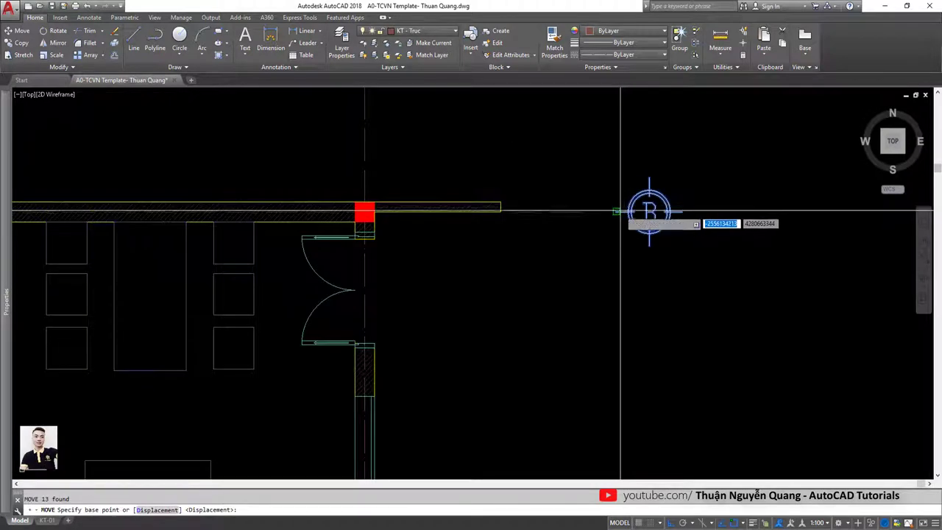
pyautogui.click(622, 211)
pyautogui.click(584, 211)
# Copy the selected right-hand bubble objects to a second position with CO
pyautogui.write('co')
pyautogui.press('Return')
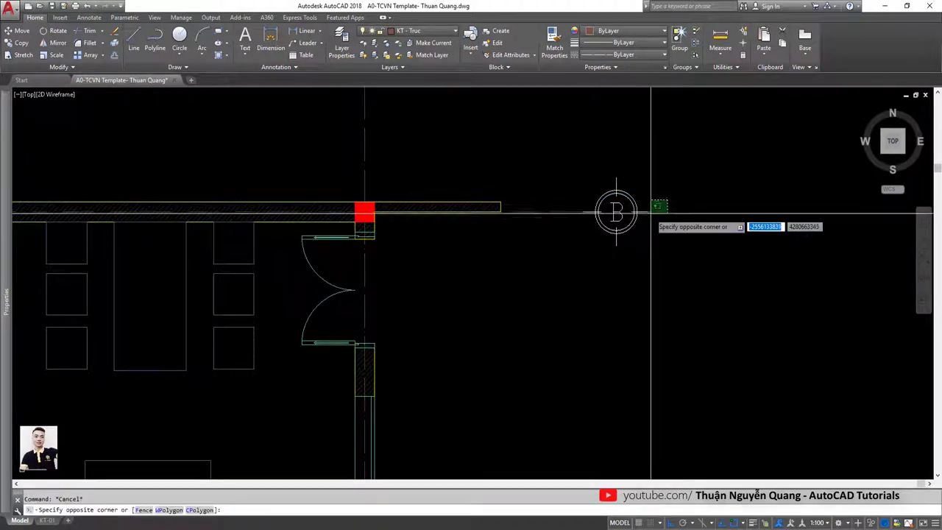
pyautogui.scroll(3, 633, 214)
pyautogui.click(634, 215)
pyautogui.scroll(-4, 634, 214)
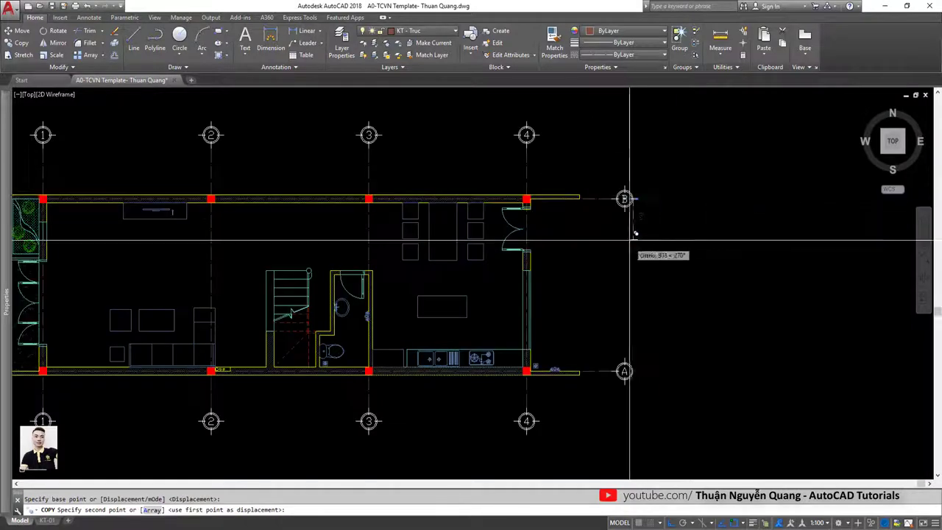
pyautogui.scroll(2, 631, 383)
pyautogui.scroll(2, 640, 368)
pyautogui.click(640, 371)
pyautogui.press('Escape')
# Pan to the left-hand A and B bubbles, select them and begin a move, then cancel it
pyautogui.scroll(-5, 647, 320)
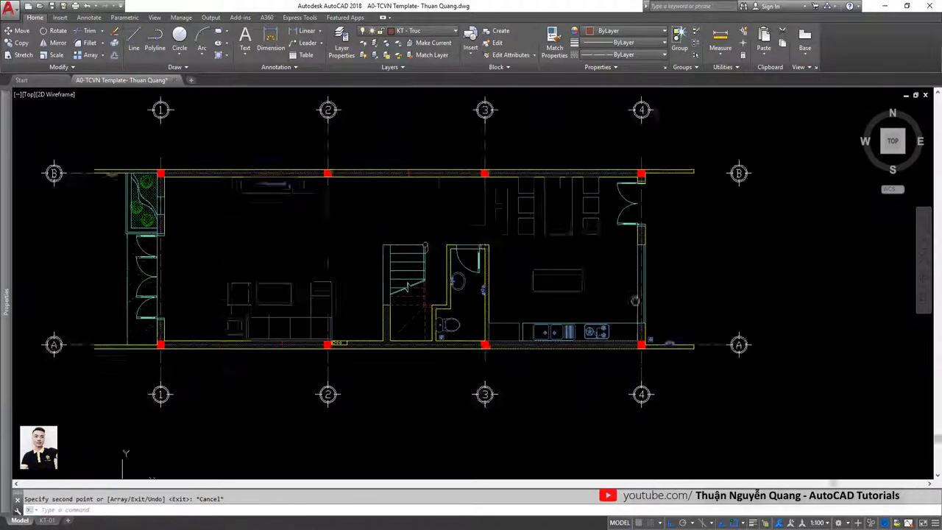
pyautogui.scroll(-1, 559, 294)
pyautogui.scroll(2, 356, 240)
pyautogui.moveTo(356, 240); pyautogui.dragTo(356, 216, button='middle')
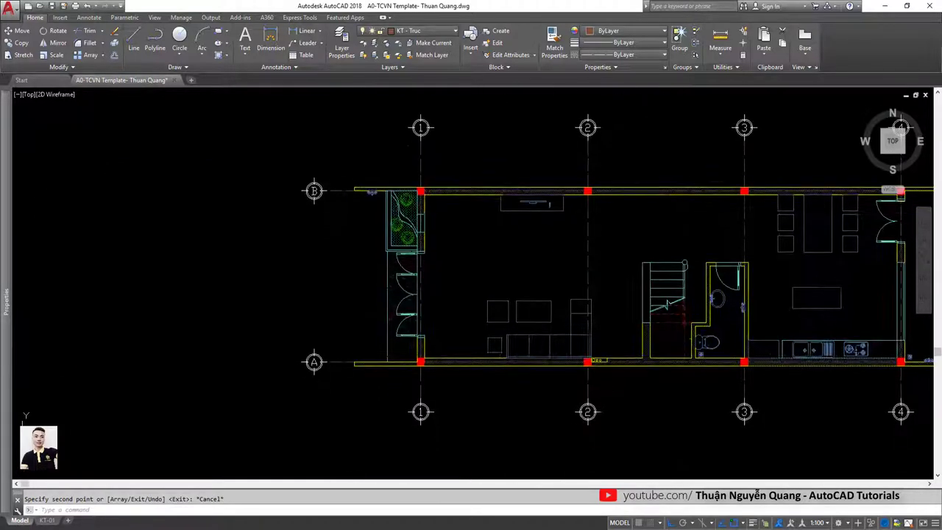
pyautogui.click(263, 143)
pyautogui.click(334, 406)
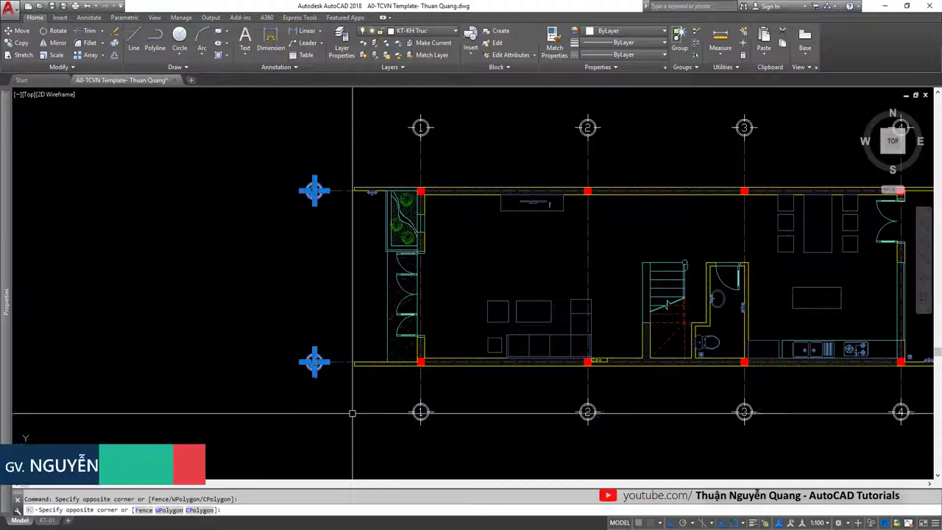
pyautogui.write('m')
pyautogui.press('Return')
pyautogui.scroll(5, 327, 368)
pyautogui.scroll(-1, 316, 364)
pyautogui.click(331, 339)
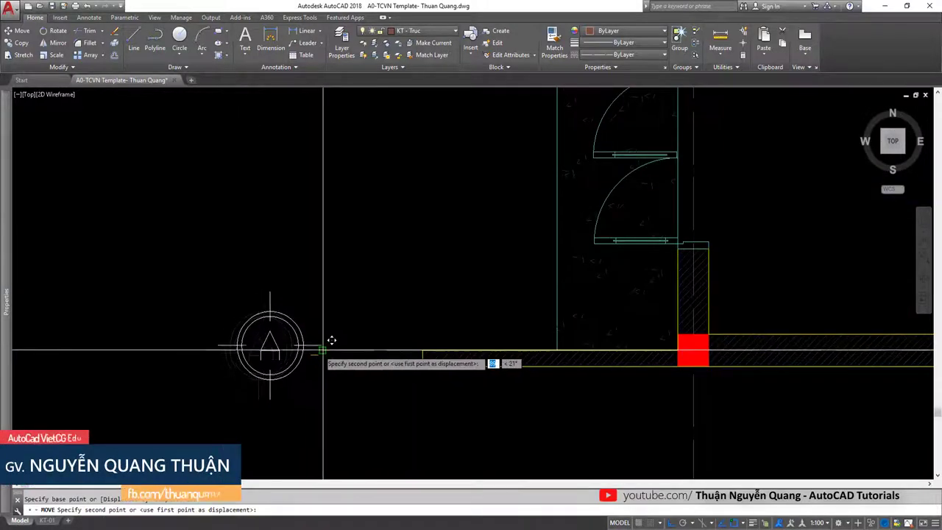
pyautogui.scroll(-4, 331, 324)
pyautogui.press('Escape')
# Reselect the left-hand A and B bubbles and move them from bubble A's axis end
pyautogui.click(284, 120)
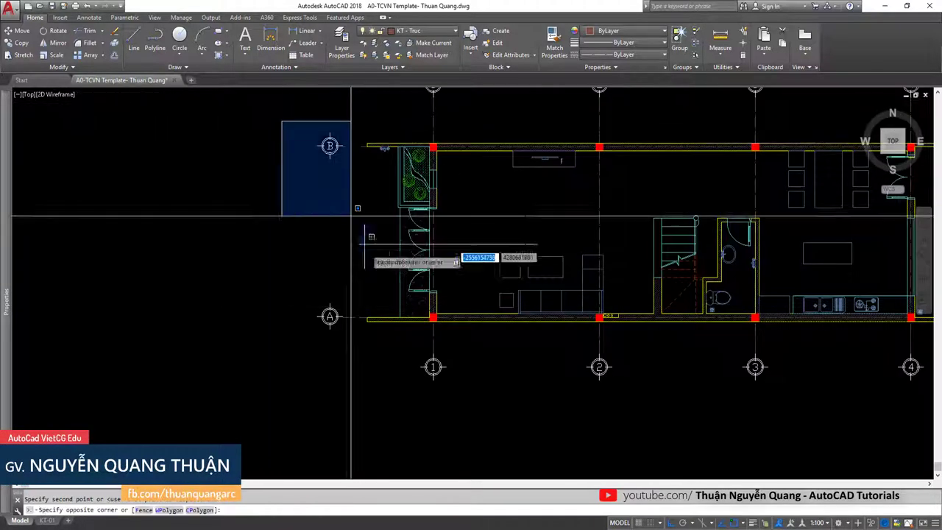
pyautogui.click(346, 327)
pyautogui.write('m')
pyautogui.press('Return')
pyautogui.scroll(5, 344, 324)
pyautogui.scroll(3, 326, 316)
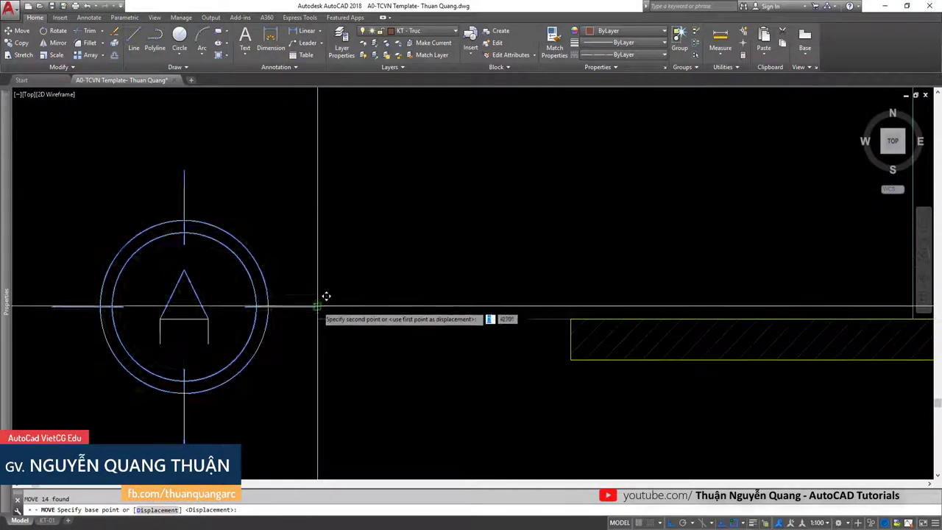
pyautogui.click(314, 316)
pyautogui.scroll(-5, 398, 304)
pyautogui.scroll(-5, 397, 304)
pyautogui.scroll(1, 525, 242)
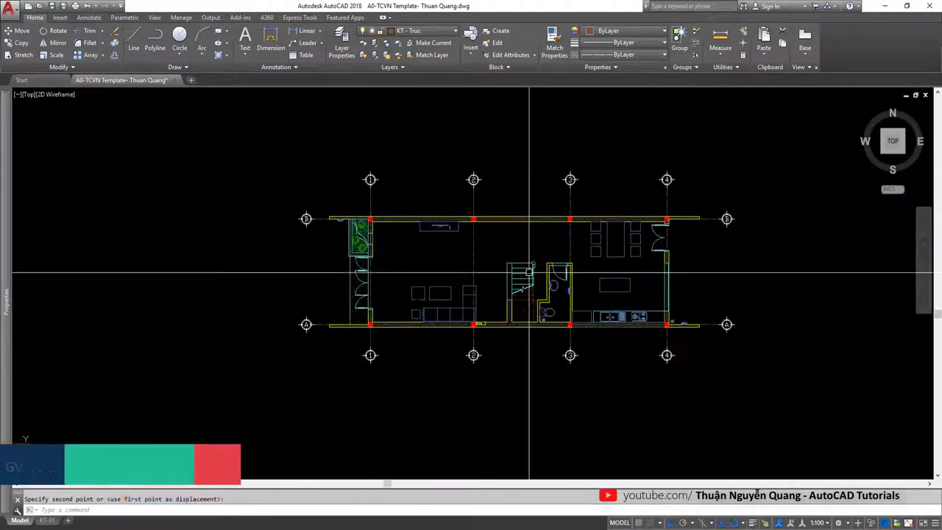
pyautogui.scroll(2, 370, 243)
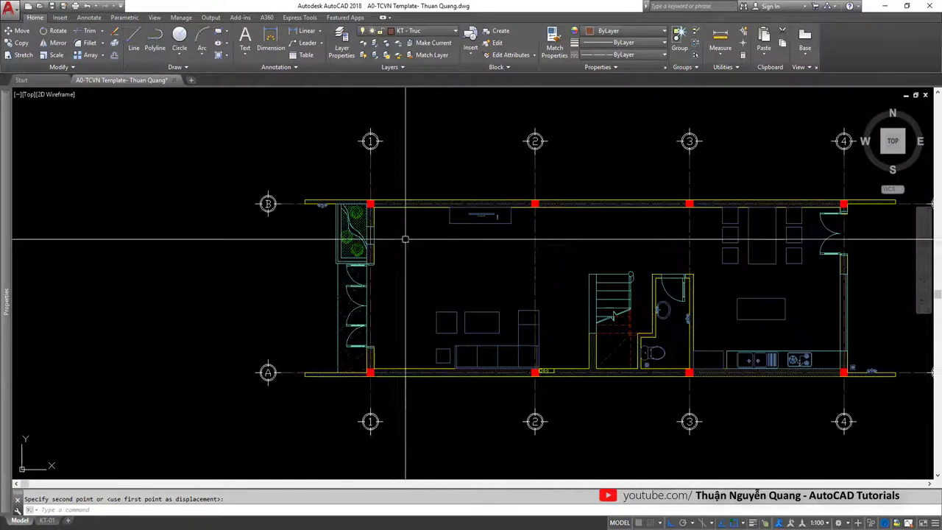
pyautogui.scroll(-2, 182, 289)
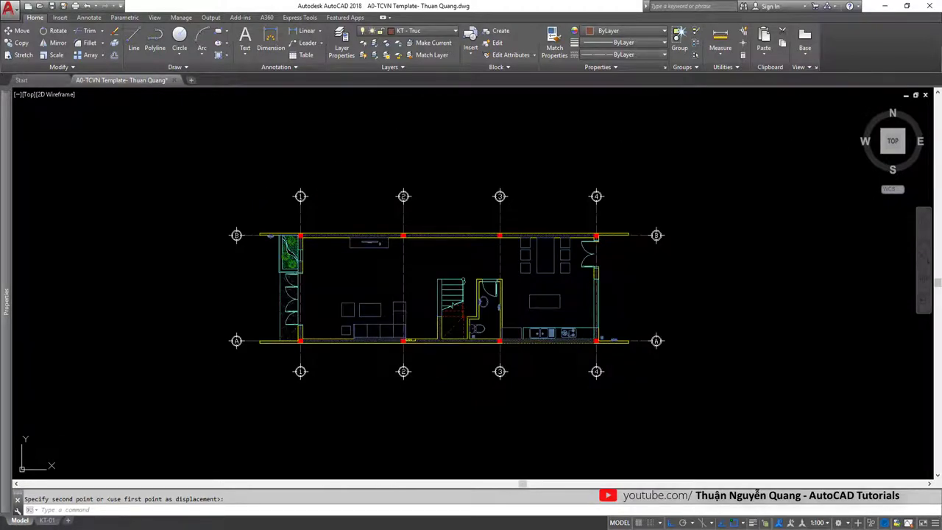